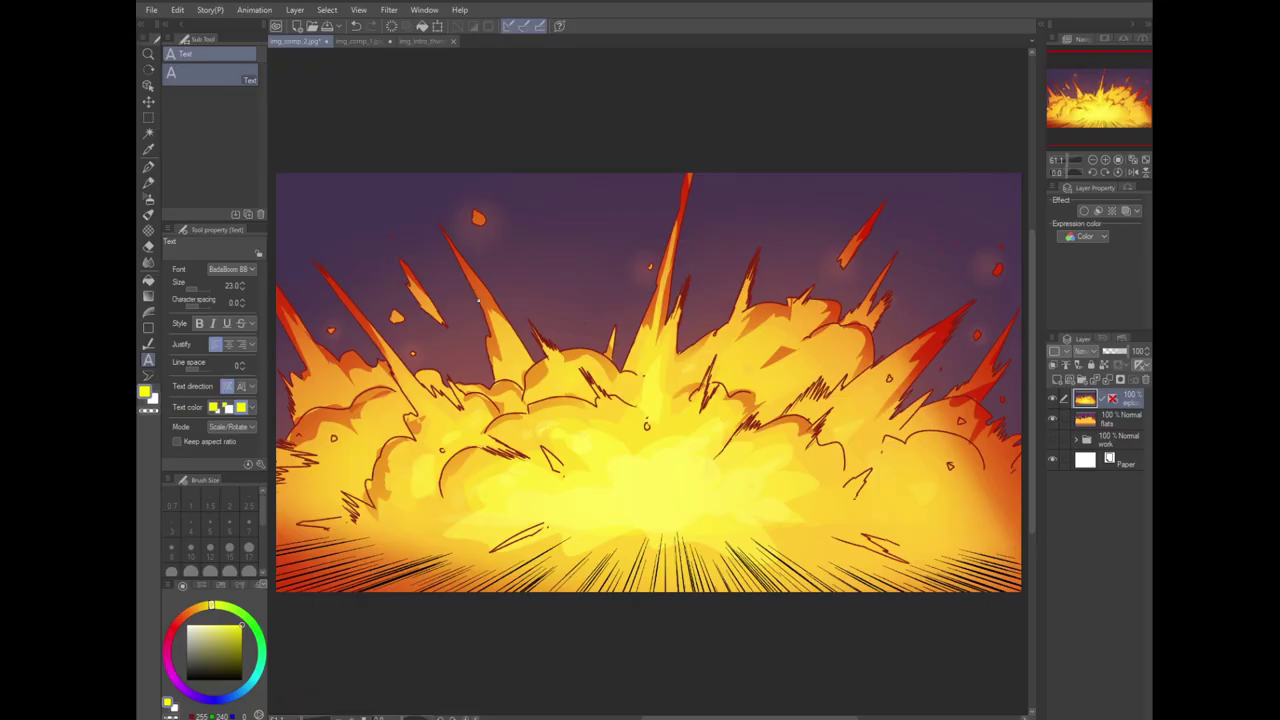
# Step: Letter B, O, O and M as four separate staggered text boxes over the explosion
pyautogui.click(478, 298)
pyautogui.write('B')
pyautogui.click(560, 300)
pyautogui.write('O')
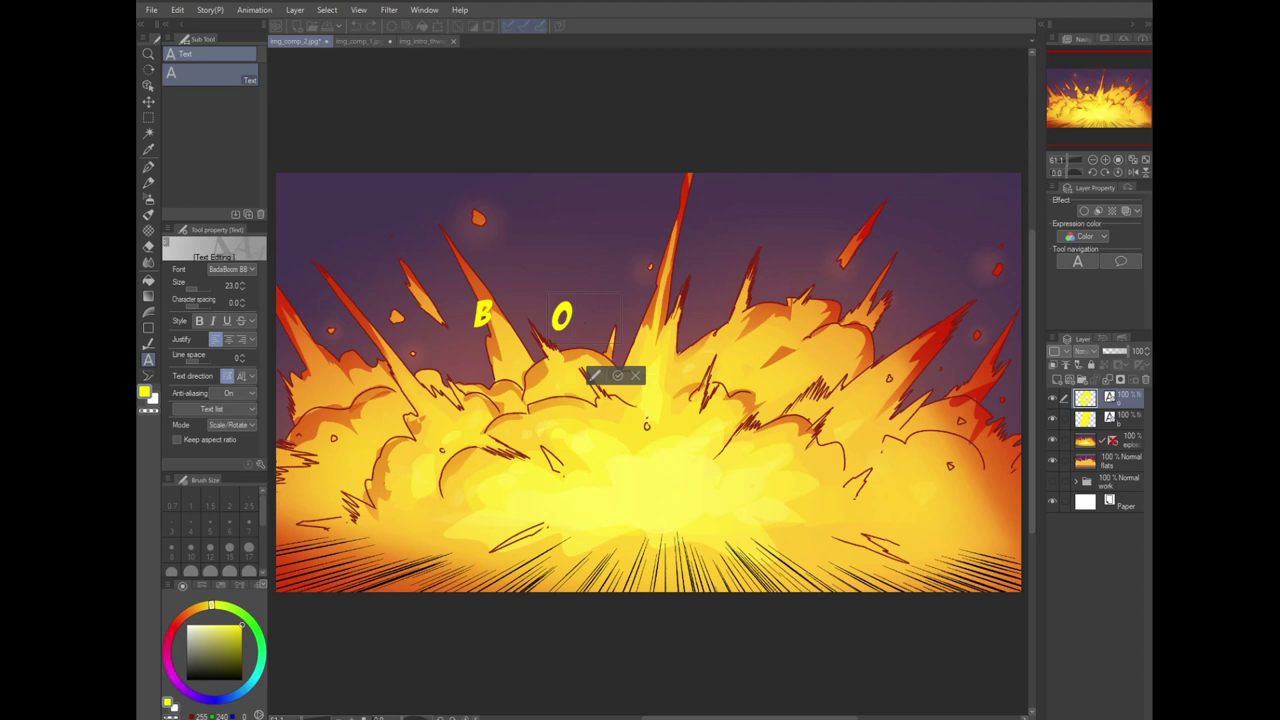
pyautogui.click(625, 300)
pyautogui.write('O')
pyautogui.click(714, 310)
pyautogui.write('M')
pyautogui.press('Escape')
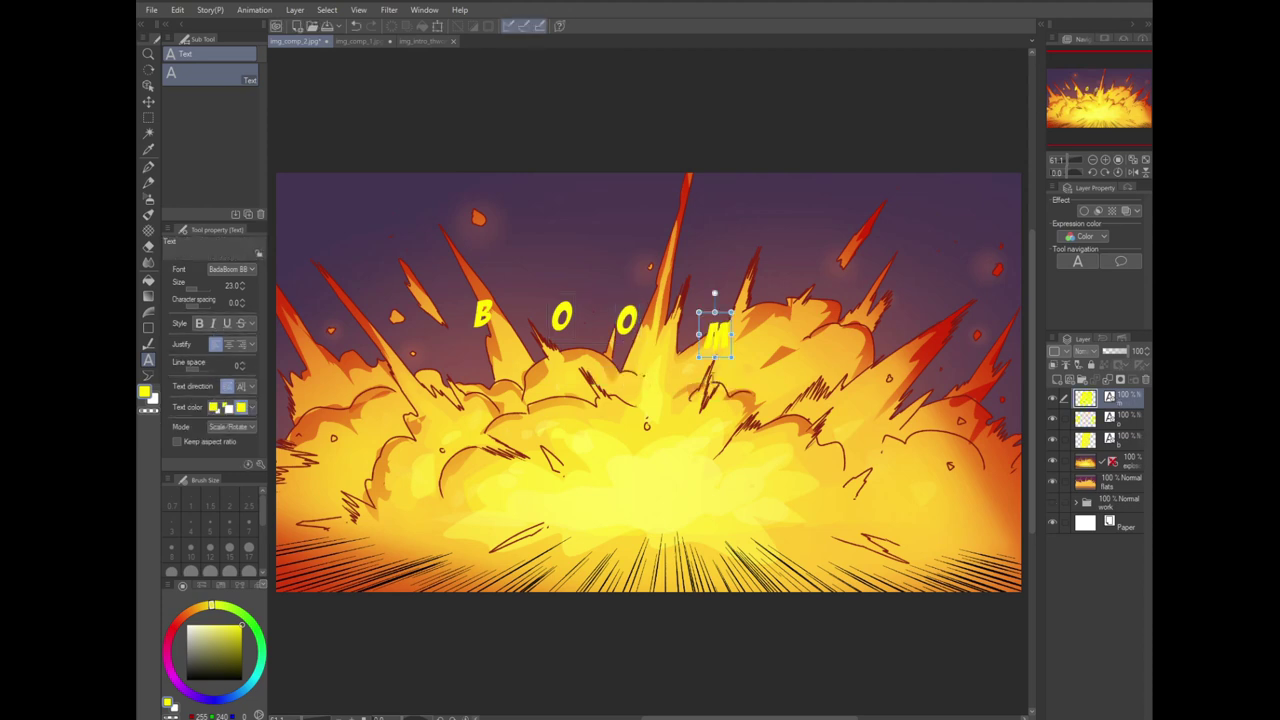
# Step: Merge the four letter layers into one and move the M up beside the others
pyautogui.press('o')
pyautogui.rightClick(1100, 418)
pyautogui.click(1085, 391)
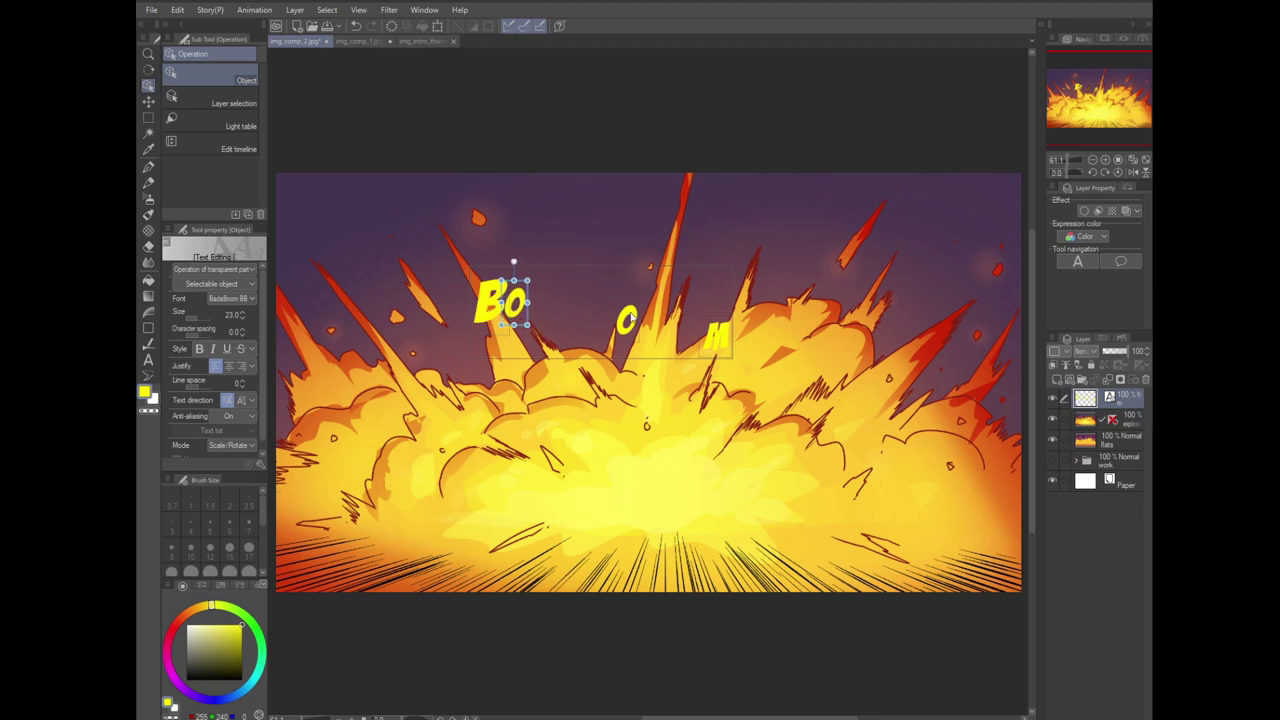
pyautogui.click(714, 335)
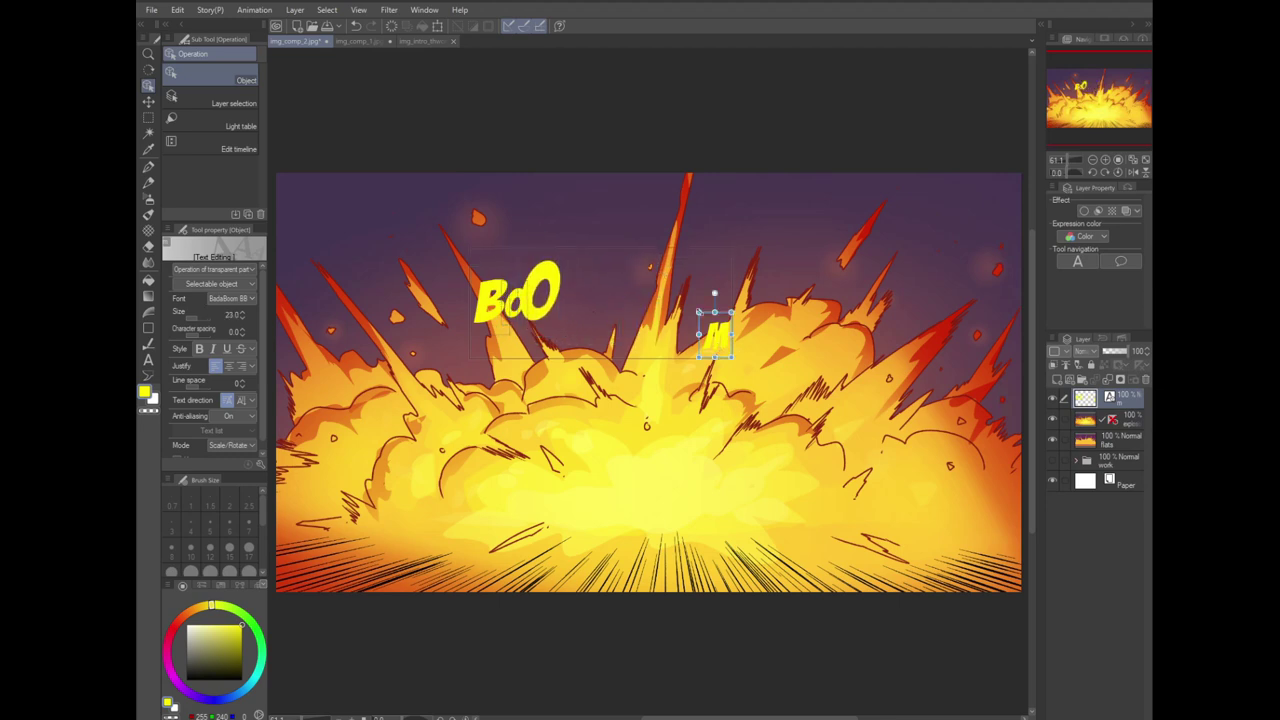
pyautogui.moveTo(541, 294); pyautogui.dragTo(544, 288)
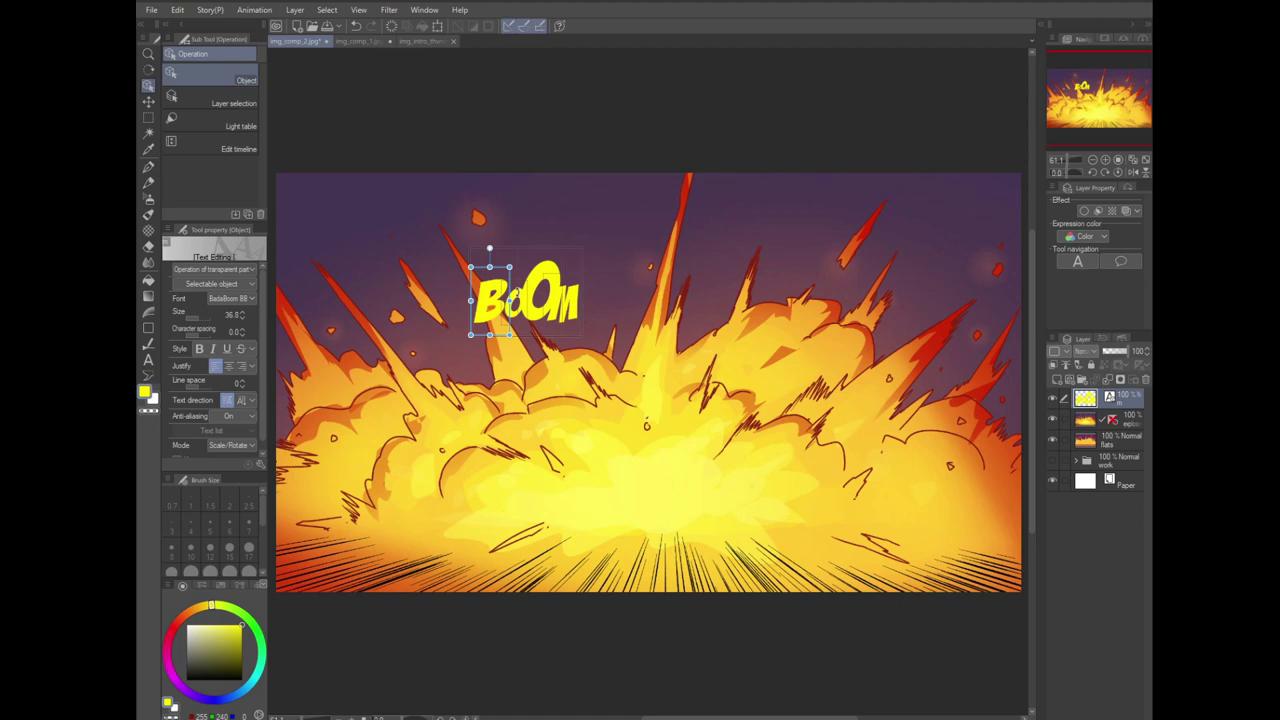
# Step: On a new layer, fill a lasso selection around BOOM with a red-orange gradient
pyautogui.hotkey('ctrl', 'shift', 'n')
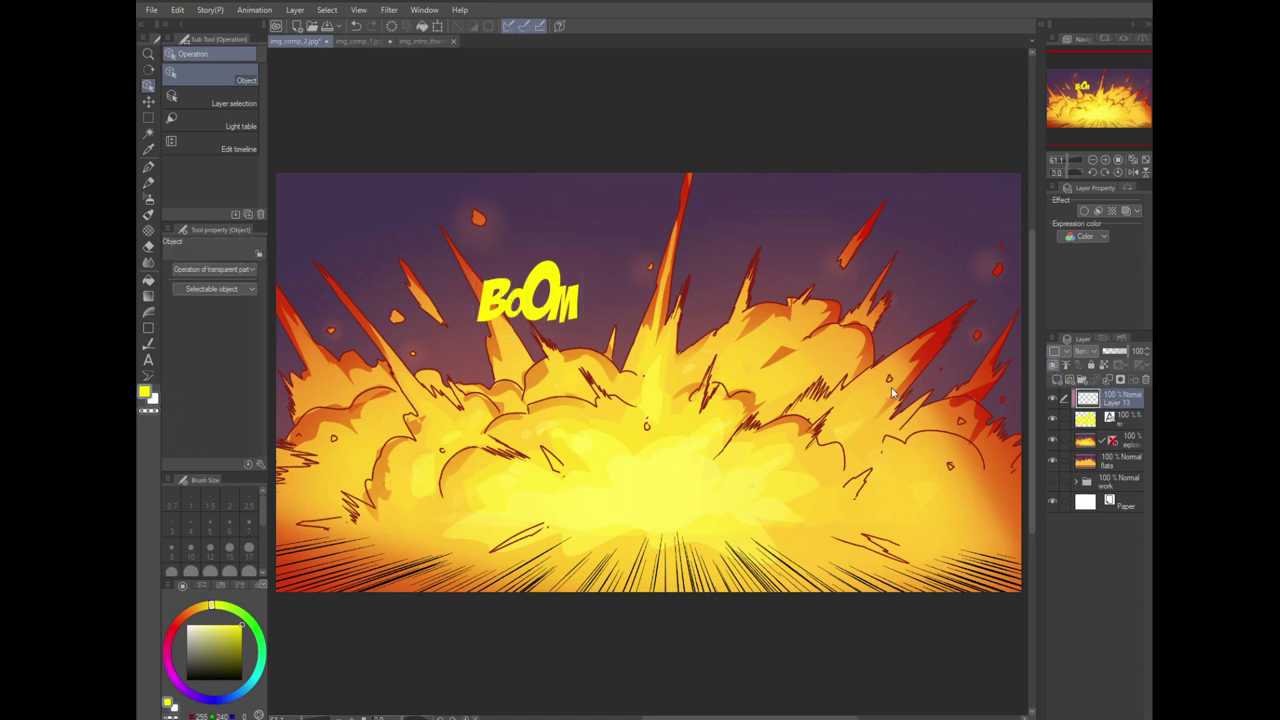
pyautogui.press('m')
pyautogui.moveTo(611, 252); pyautogui.dragTo(630, 265)
pyautogui.press('x')
pyautogui.press('x')
pyautogui.press('g')
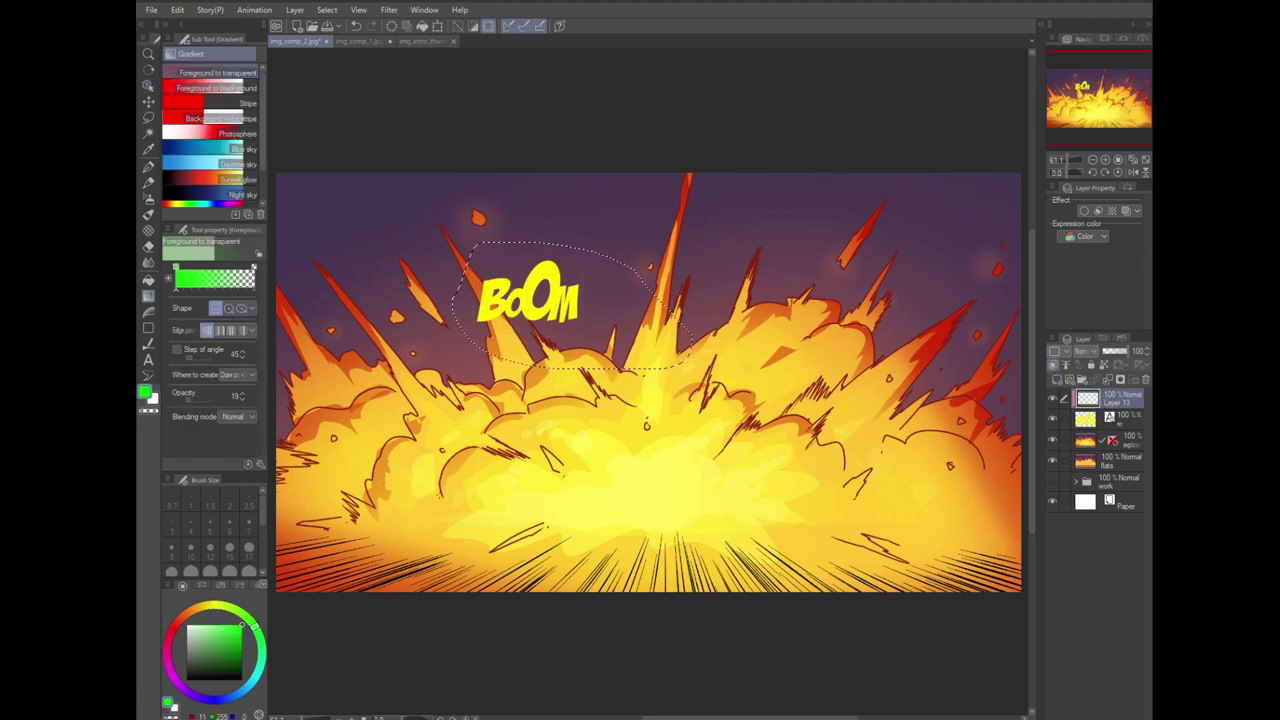
pyautogui.press('x')
pyautogui.moveTo(532, 320); pyautogui.dragTo(520, 272)
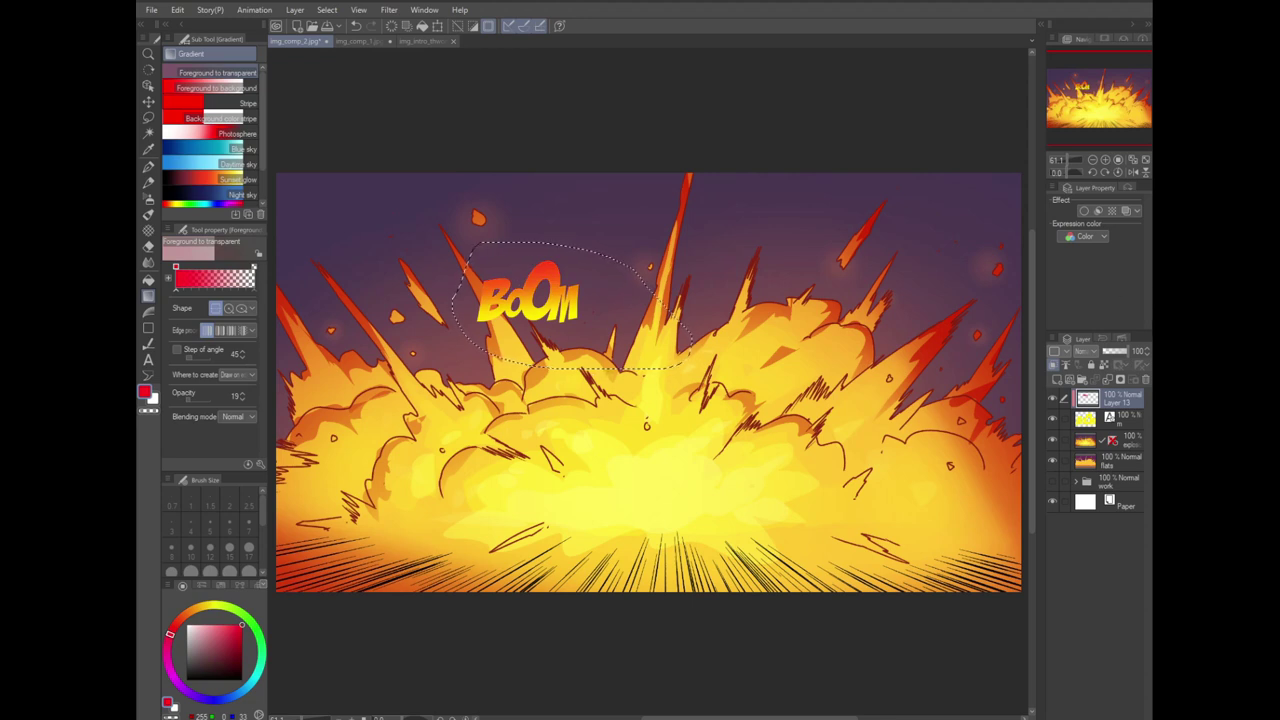
# Step: Group the gradient and text layers into a folder with a thick yellow border effect
pyautogui.keyDown('shift'); pyautogui.click(1117, 417); pyautogui.keyUp('shift')
pyautogui.hotkey('ctrl', 'g')
pyautogui.click(1098, 211)
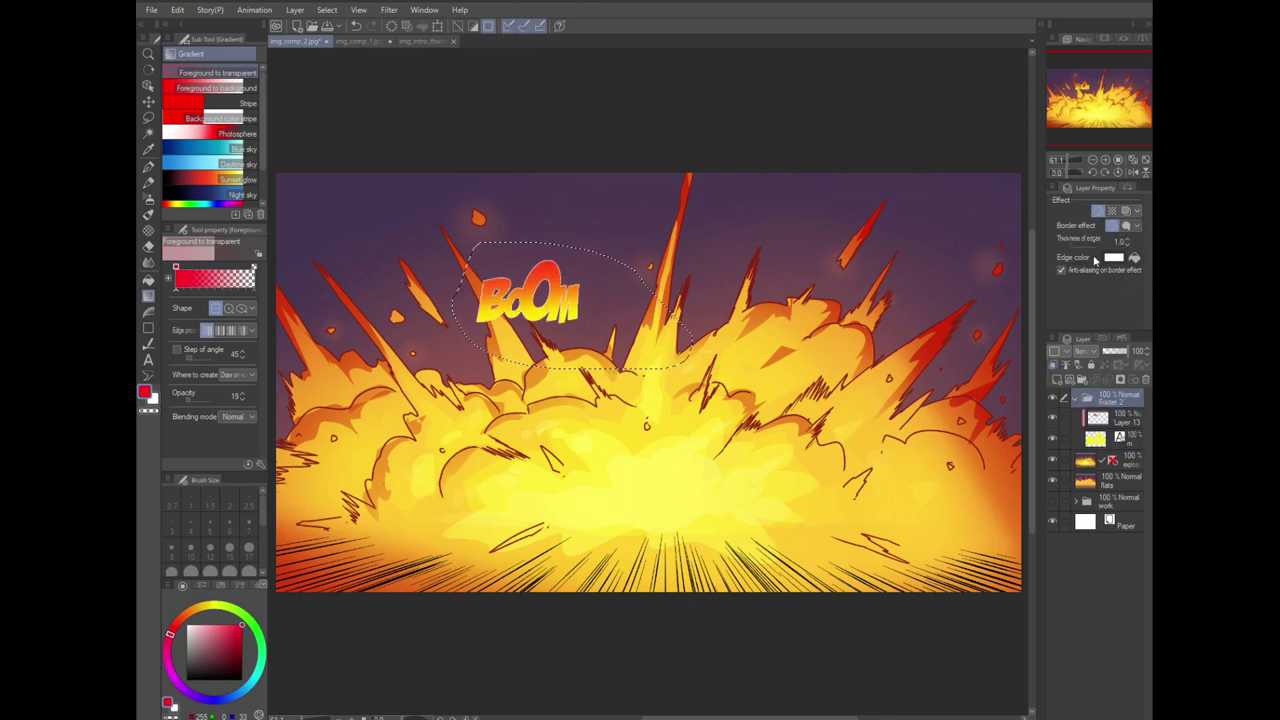
pyautogui.click(1113, 257)
pyautogui.moveTo(760, 652); pyautogui.dragTo(760, 638)
pyautogui.click(740, 520)
pyautogui.click(888, 479)
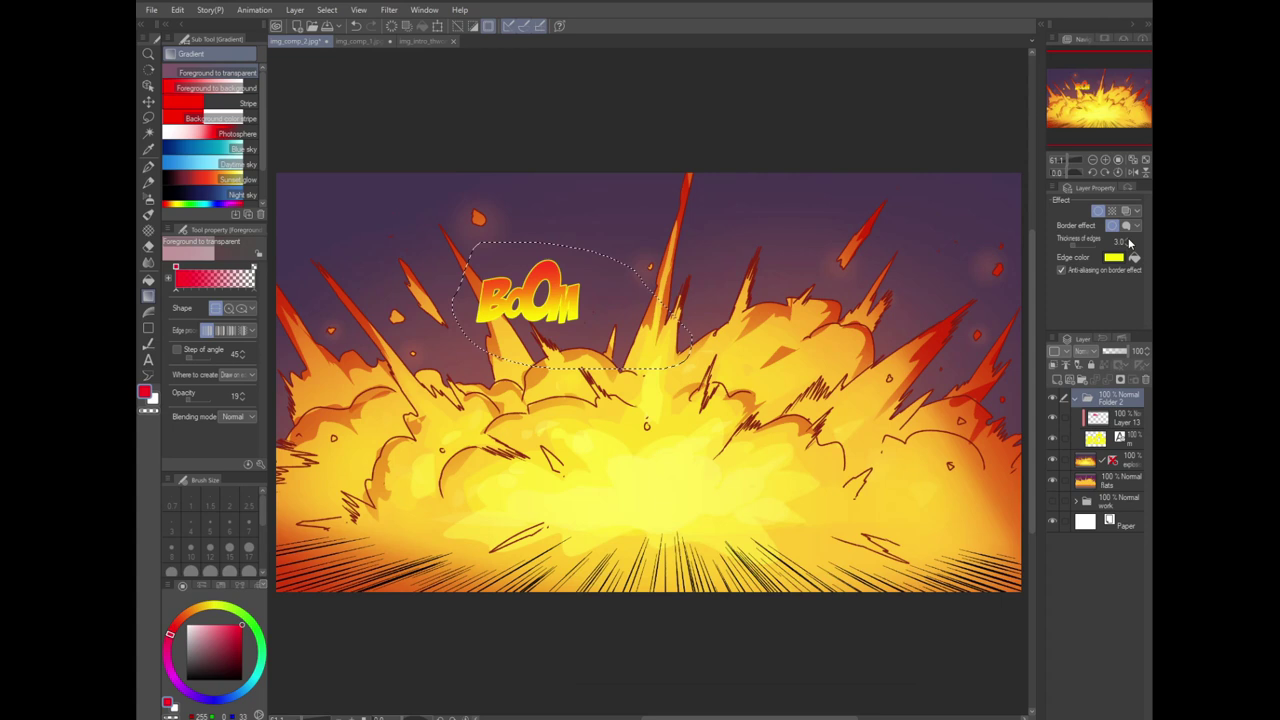
# Step: Deselect, then wrap the folder in an outer folder with a black border effect
pyautogui.hotkey('ctrl', 'd')
pyautogui.hotkey('ctrl', 'g')
pyautogui.click(1098, 211)
pyautogui.click(1113, 257)
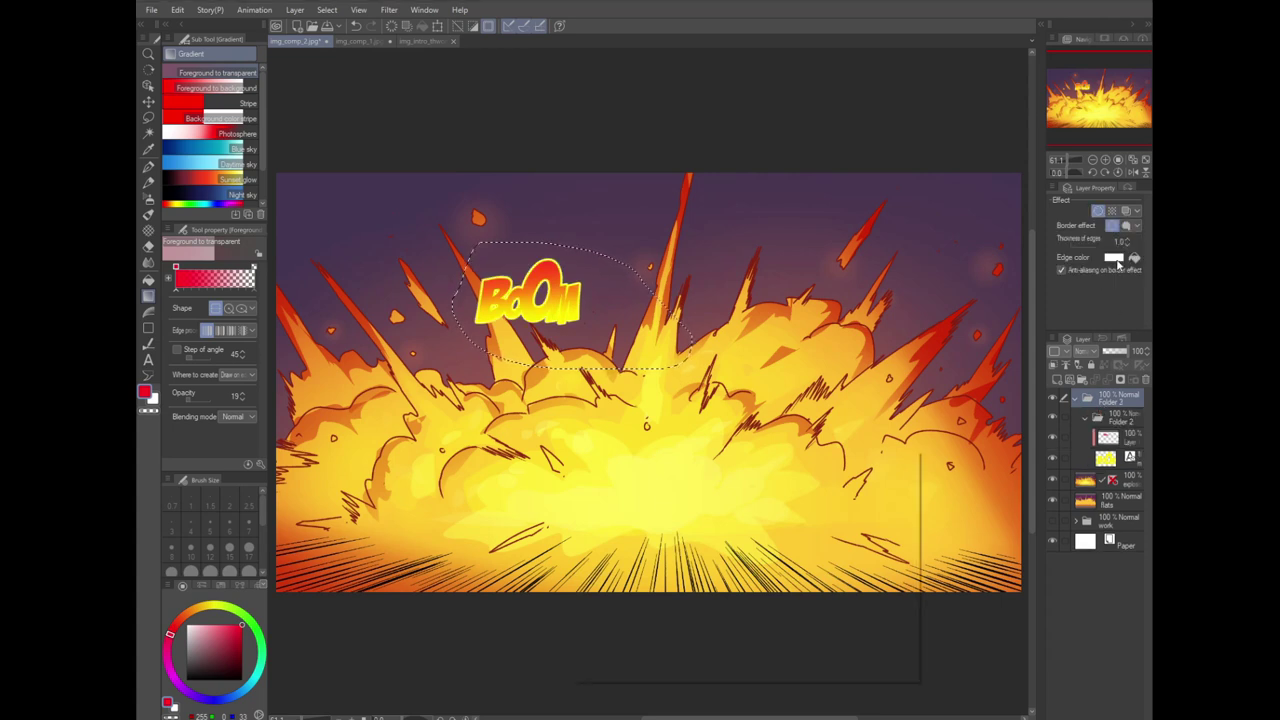
pyautogui.click(660, 668)
pyautogui.click(888, 479)
# Step: Scale the bordered BOOM lettering up to about 244% across the sky
pyautogui.hotkey('ctrl', 't')
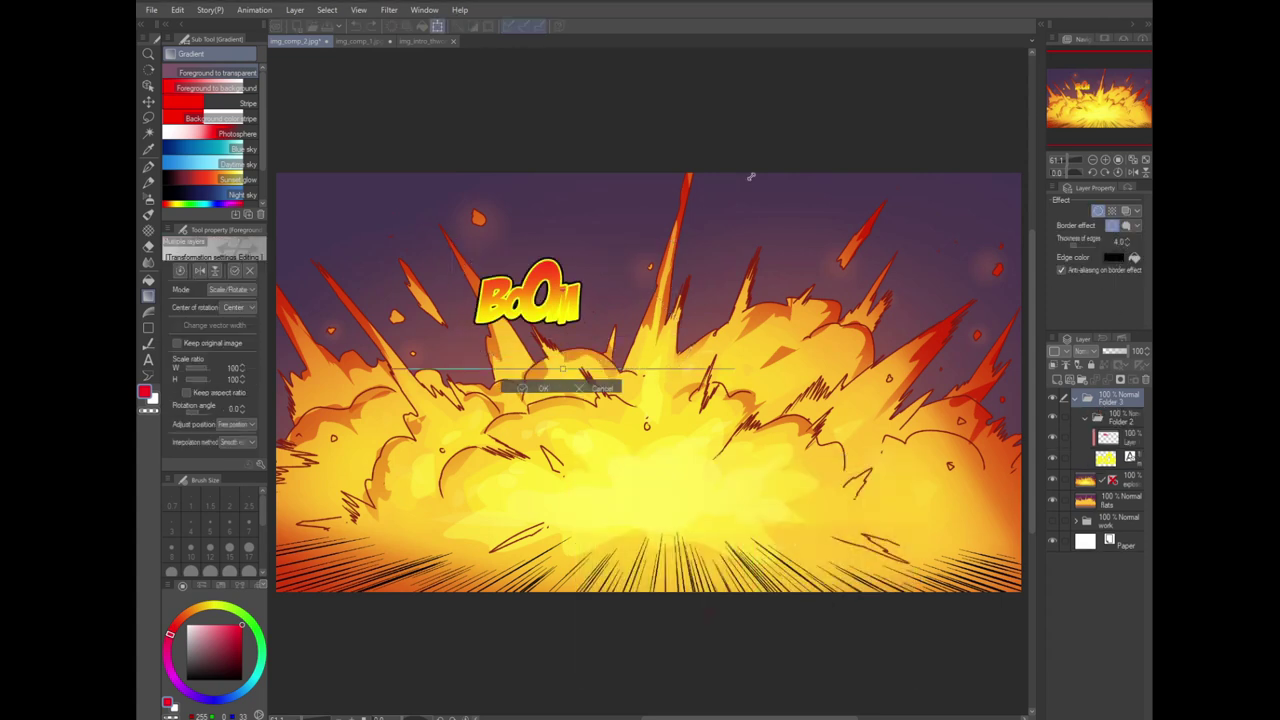
pyautogui.moveTo(749, 177); pyautogui.dragTo(895, 160)
pyautogui.click(684, 406)
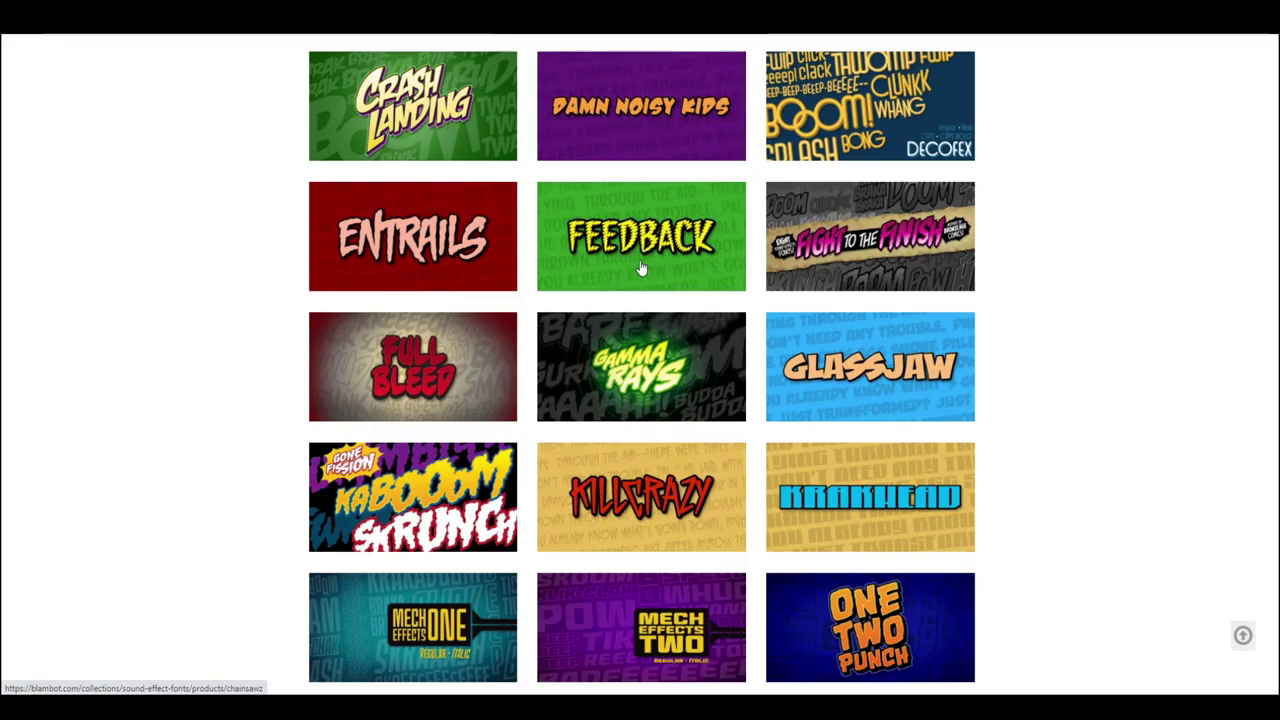
# Step: Browse page 2 of Blambot's Sound Effect Fonts and page 3 of its Design Fonts
pyautogui.scroll(-5, 641, 300)
pyautogui.click(640, 497)
pyautogui.scroll(2, 640, 350)
pyautogui.moveTo(617, 77)
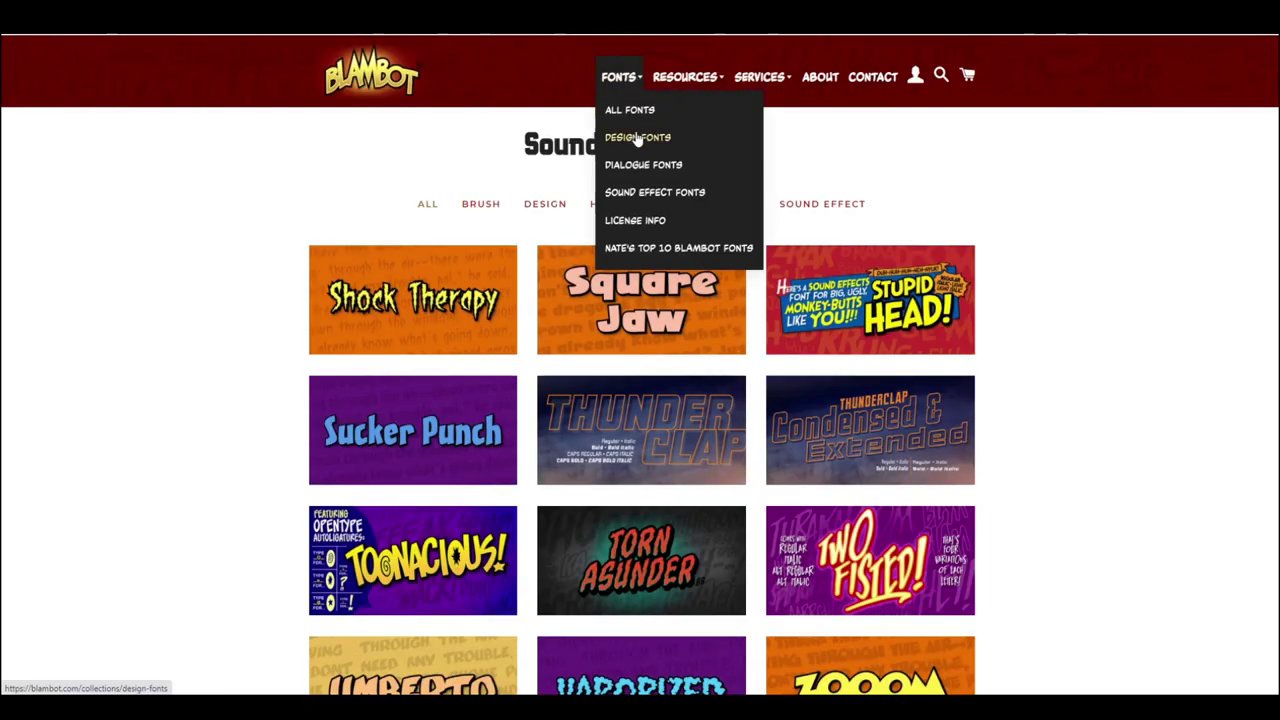
pyautogui.click(637, 139)
# Step: Open the Badaboom font's product page from Sound Effect Fonts, noting its $0.00 price
pyautogui.scroll(-14, 645, 512)
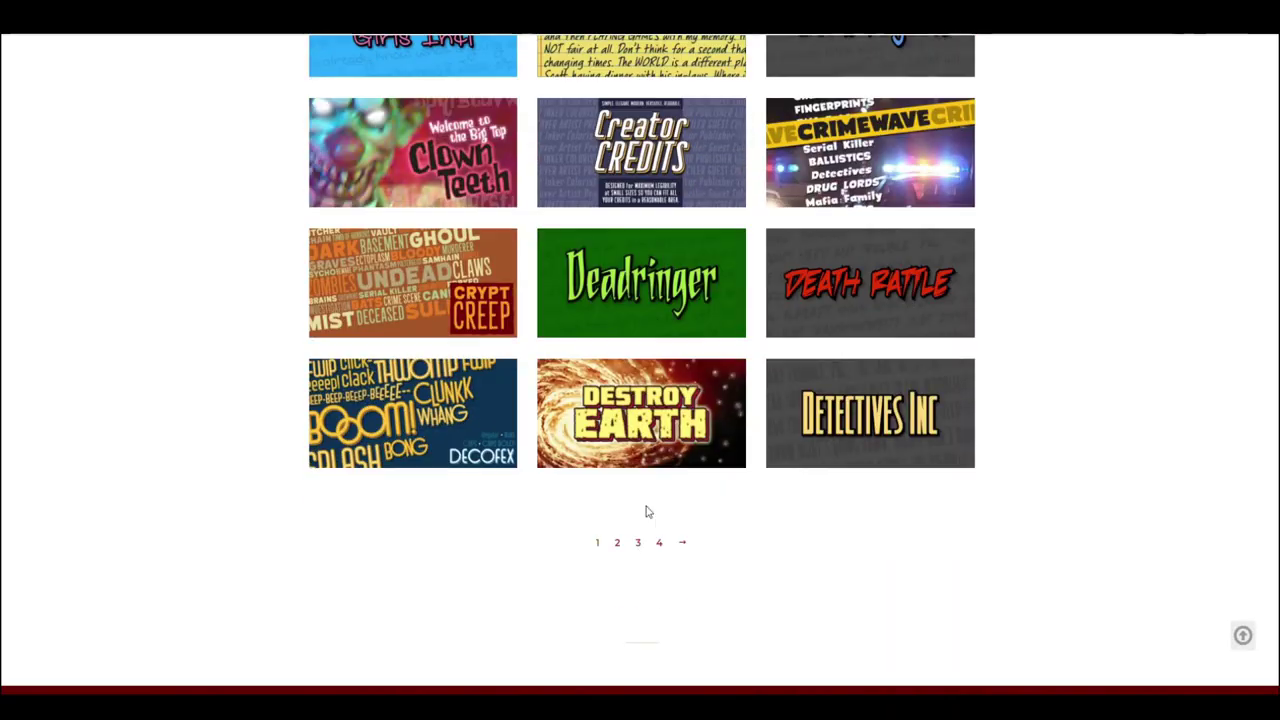
pyautogui.click(638, 542)
pyautogui.scroll(-12, 703, 326)
pyautogui.scroll(15, 635, 103)
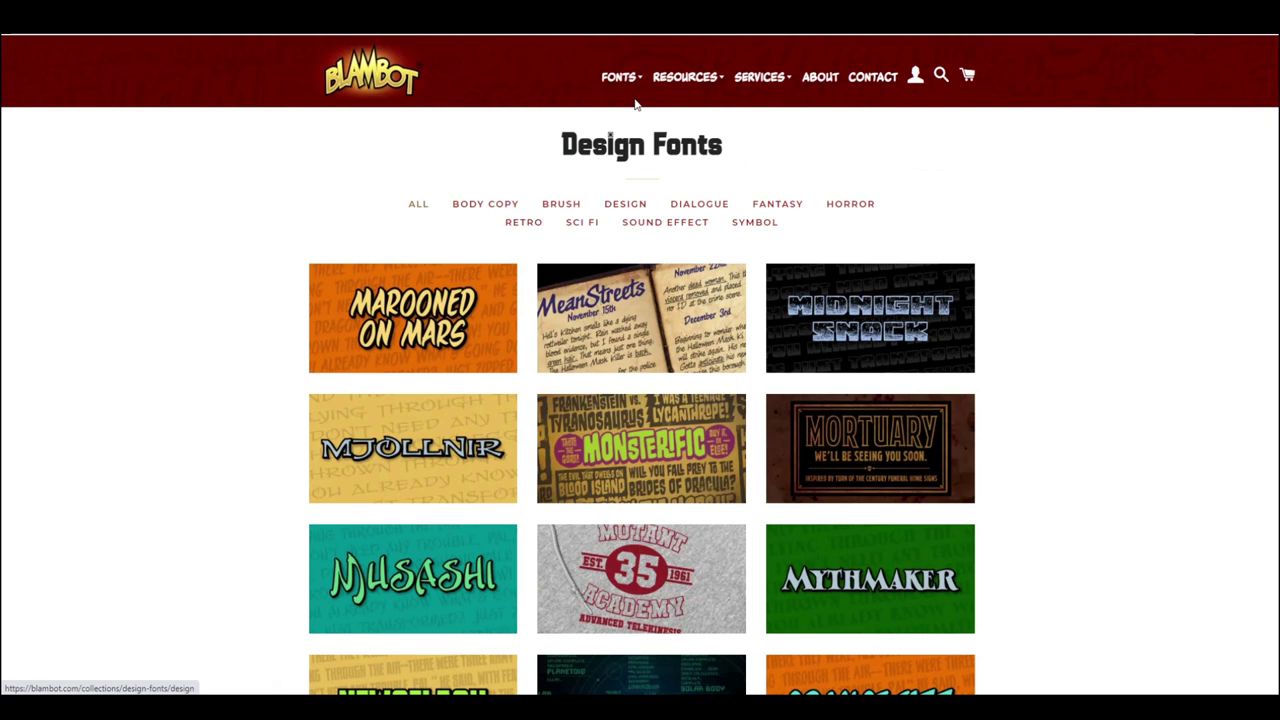
pyautogui.moveTo(636, 104)
pyautogui.click(626, 197)
pyautogui.click(869, 297)
pyautogui.doubleClick(838, 216)
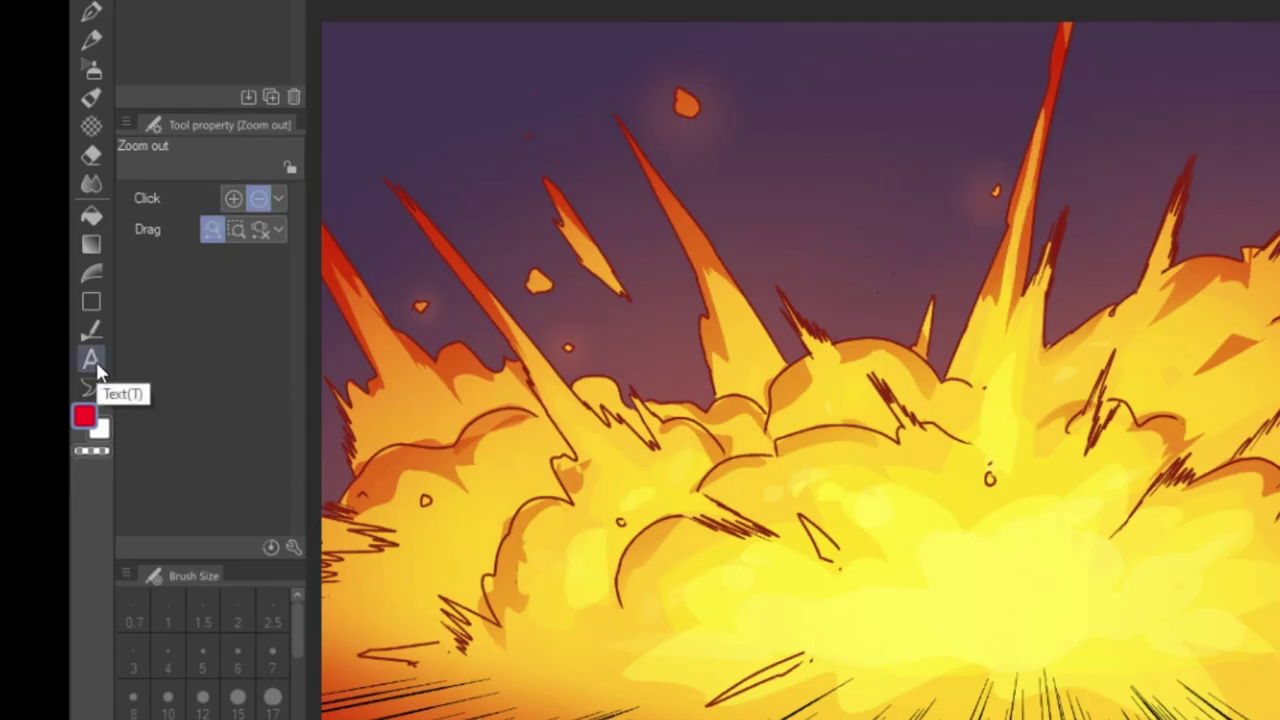
# Step: Set the Text tool's font to BadaBoom BB
pyautogui.click(91, 360)
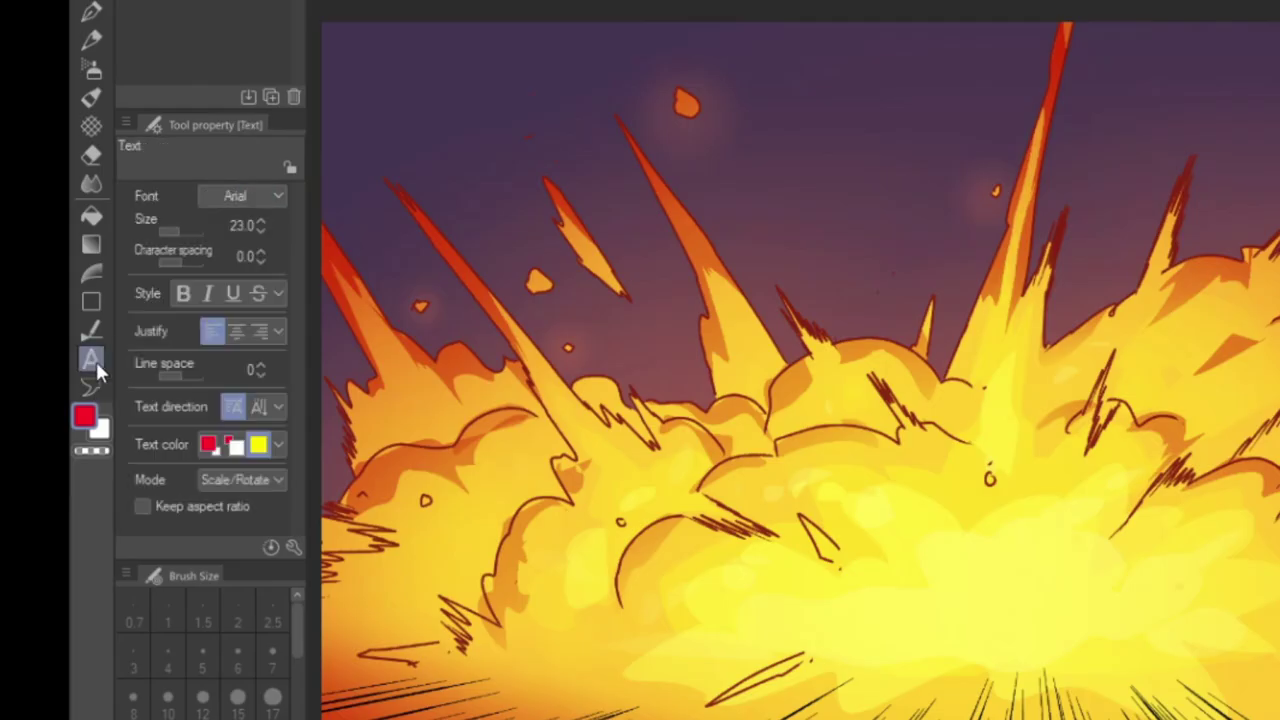
pyautogui.click(271, 196)
pyautogui.scroll(-1, 221, 305)
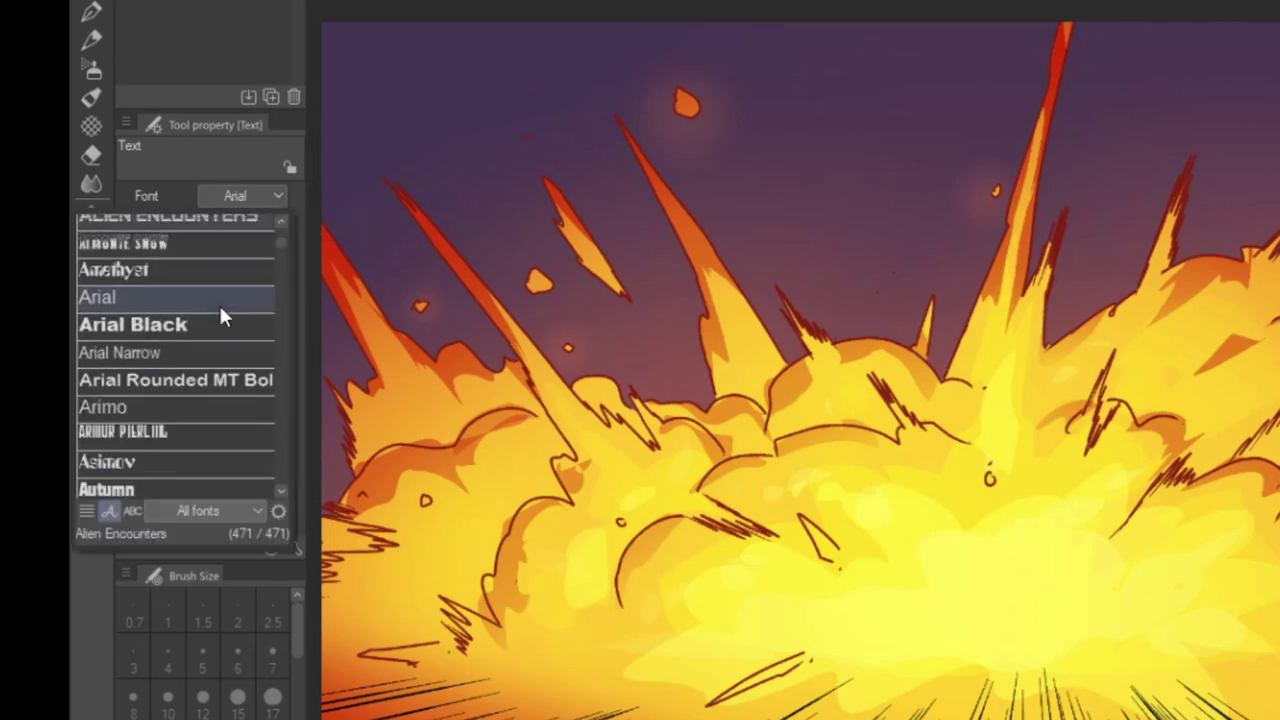
pyautogui.scroll(-3, 221, 312)
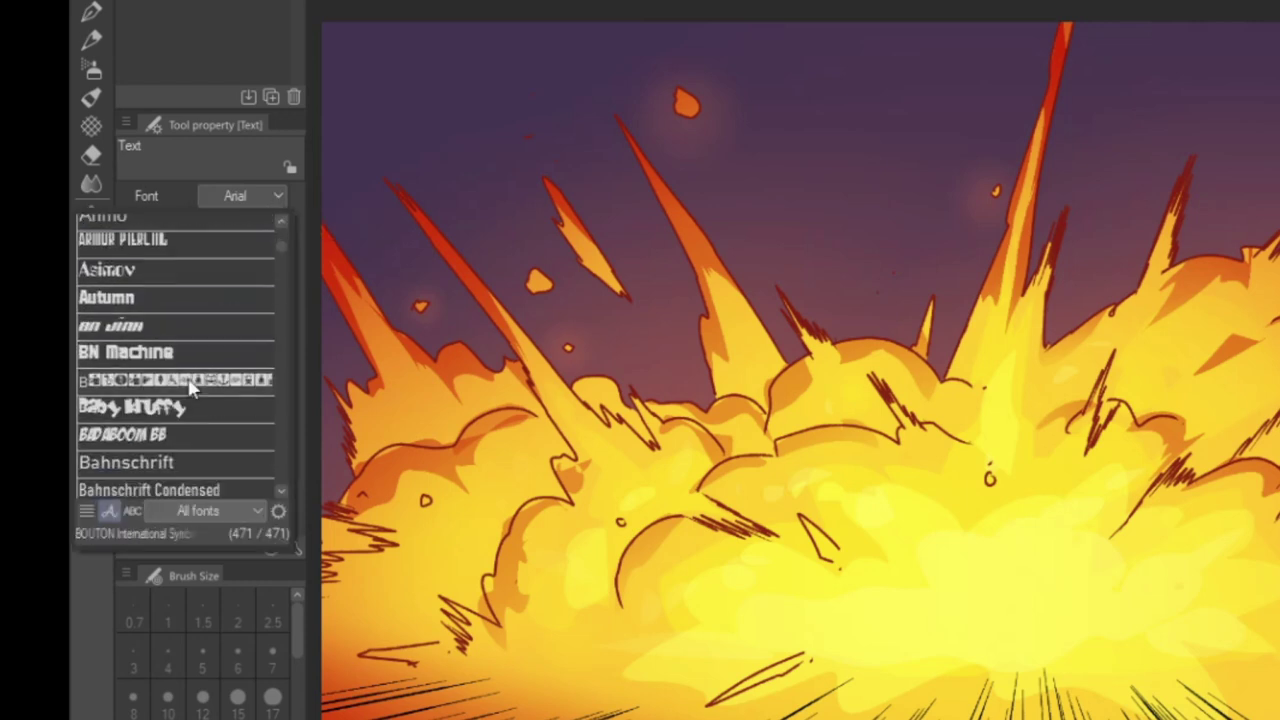
pyautogui.click(190, 434)
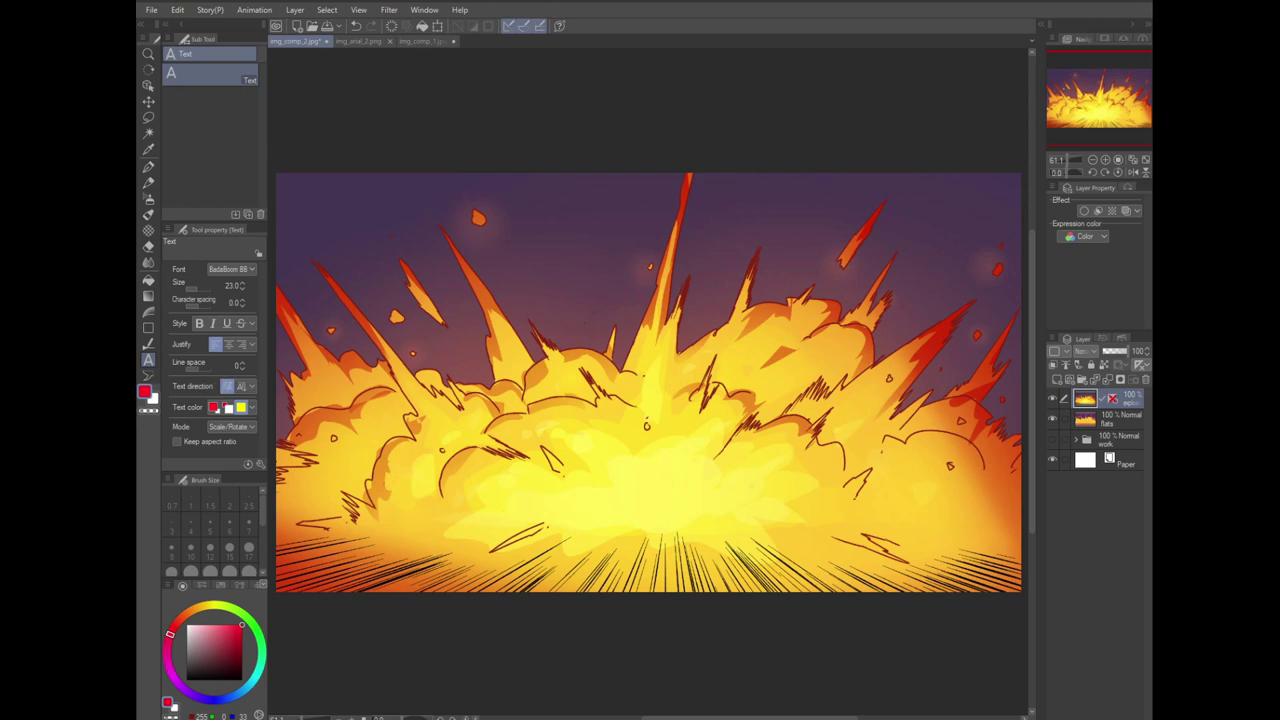
# Step: Type a trial BOOM in the sky, enlarge it across the explosion and move it up-left
pyautogui.click(498, 275)
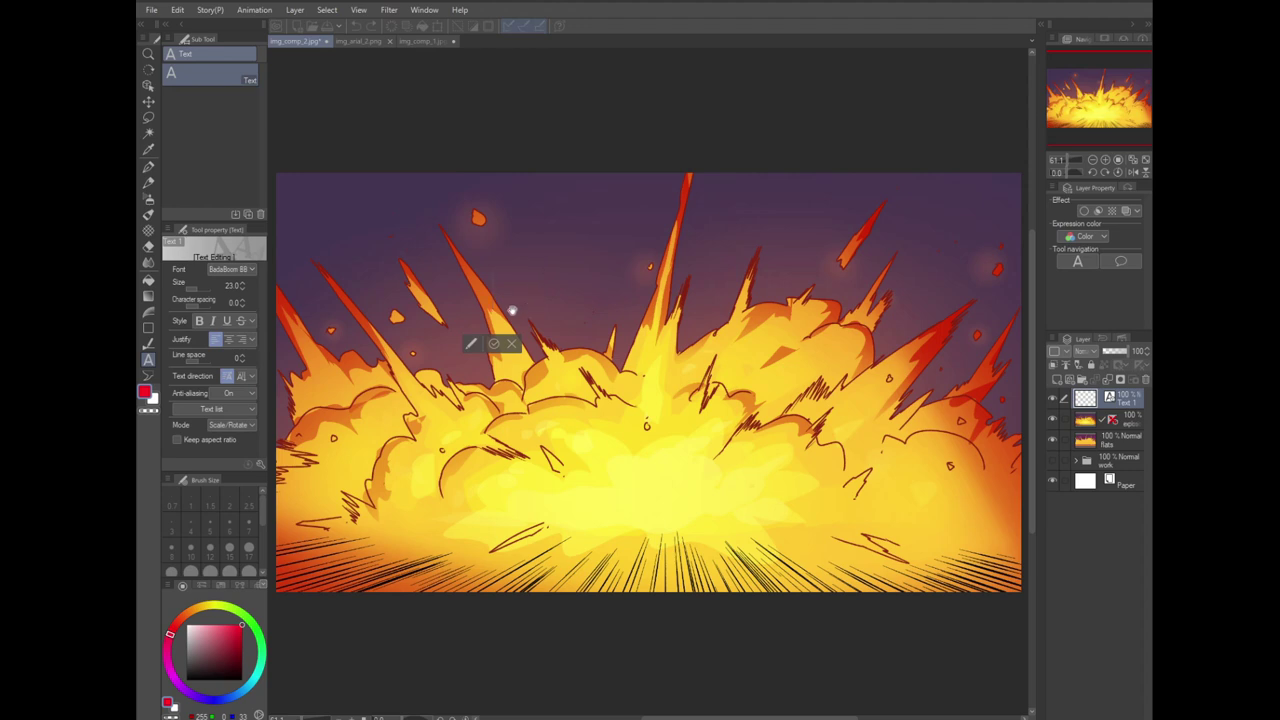
pyautogui.write('BOOM')
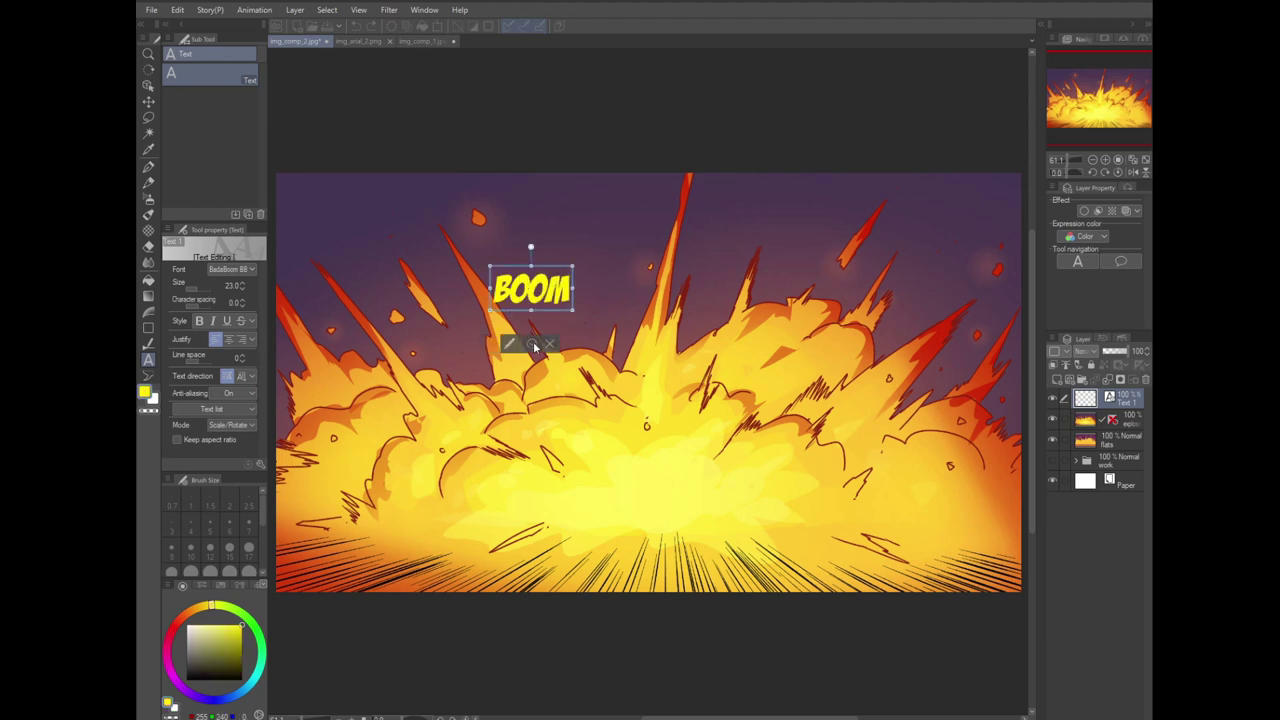
pyautogui.click(533, 345)
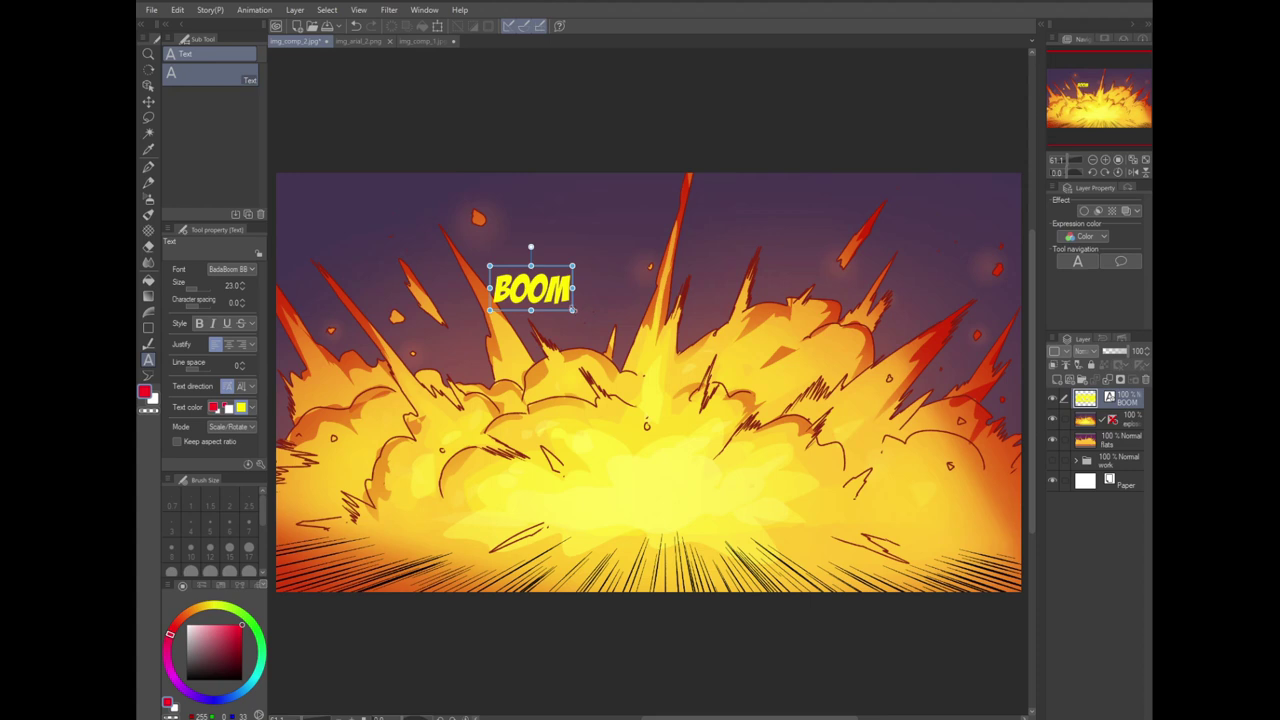
pyautogui.moveTo(572, 310); pyautogui.dragTo(882, 468)
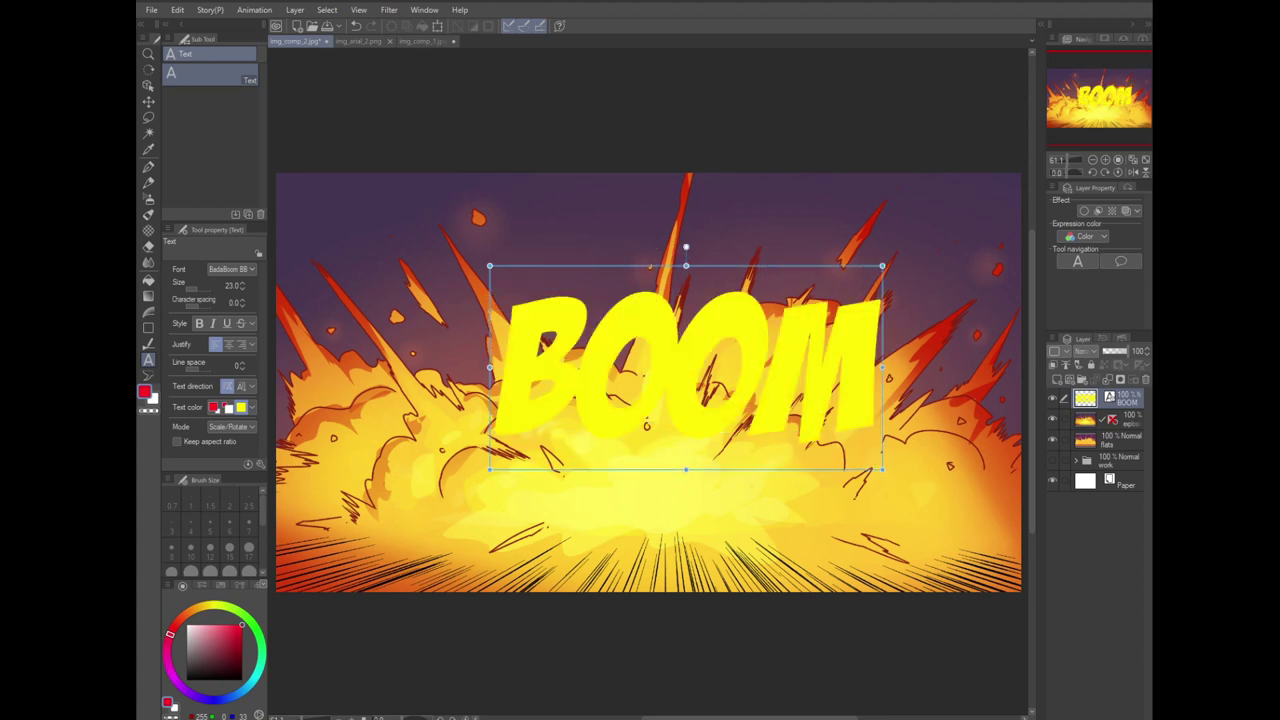
pyautogui.moveTo(773, 260); pyautogui.dragTo(718, 162)
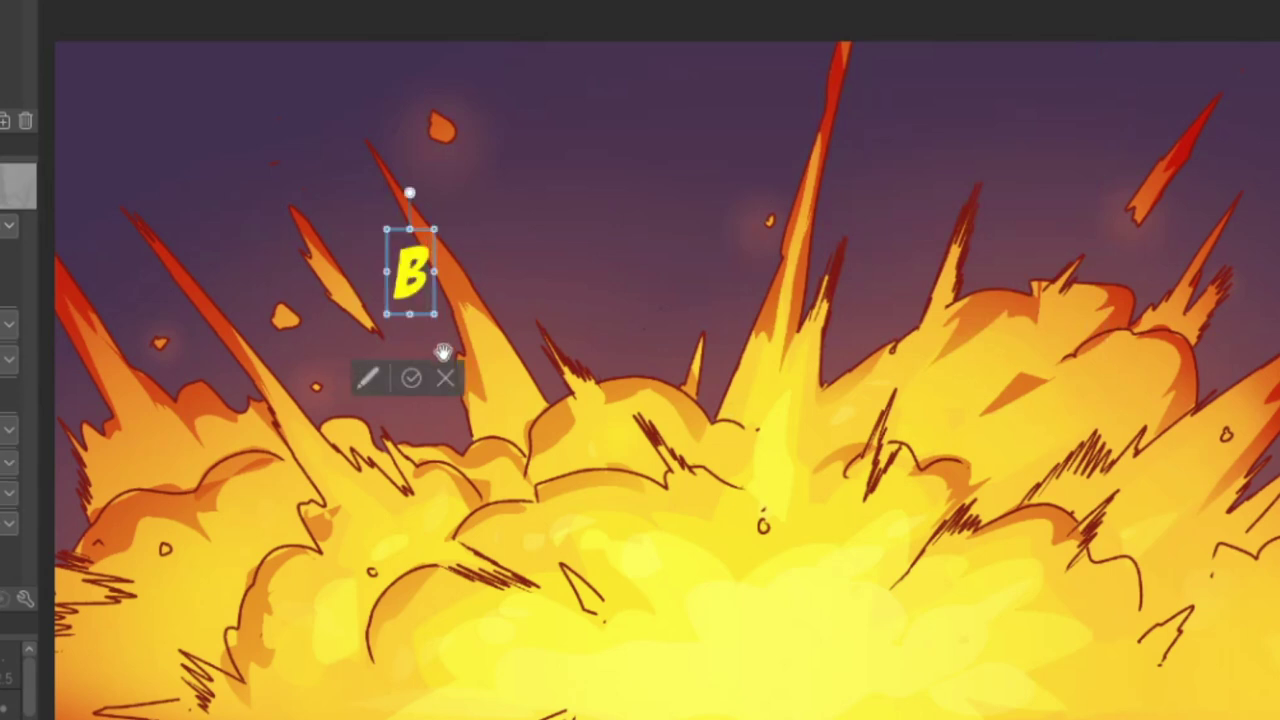
# Step: Finish the B, then add O, O and M as separate text boxes staggered rightward across the sky
pyautogui.click(414, 378)
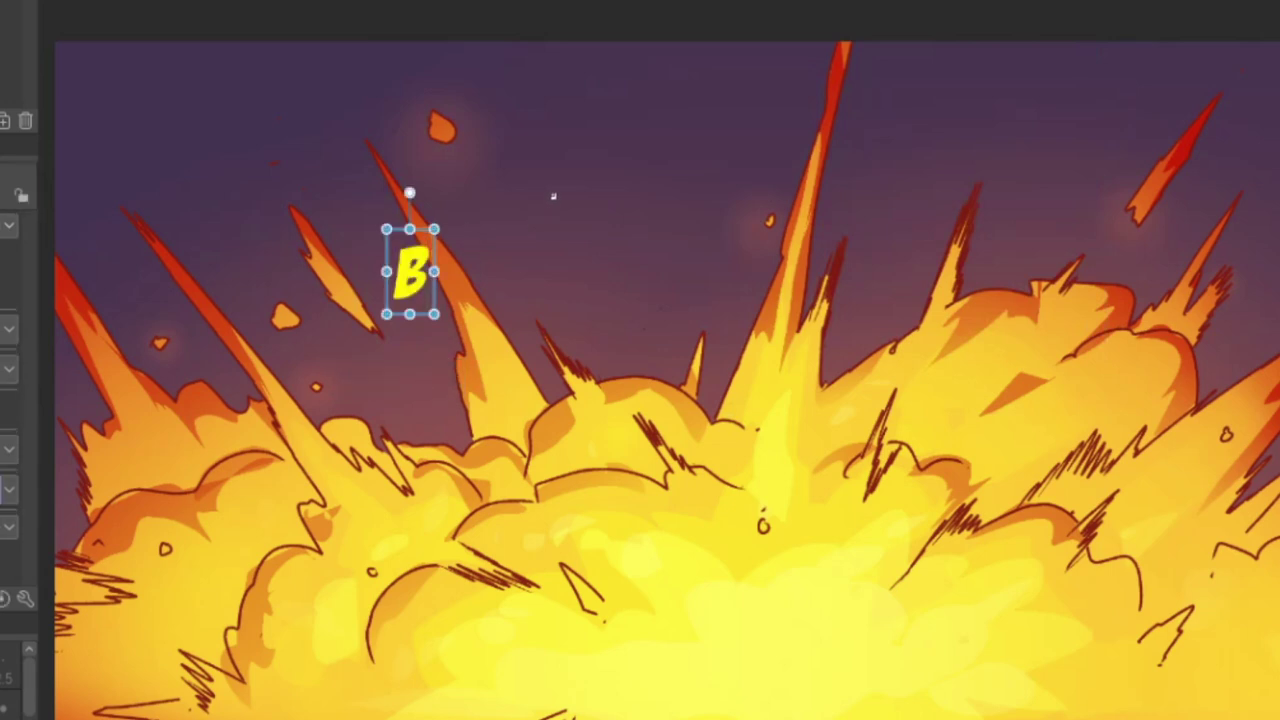
pyautogui.click(553, 196)
pyautogui.write('O')
pyautogui.click(563, 330)
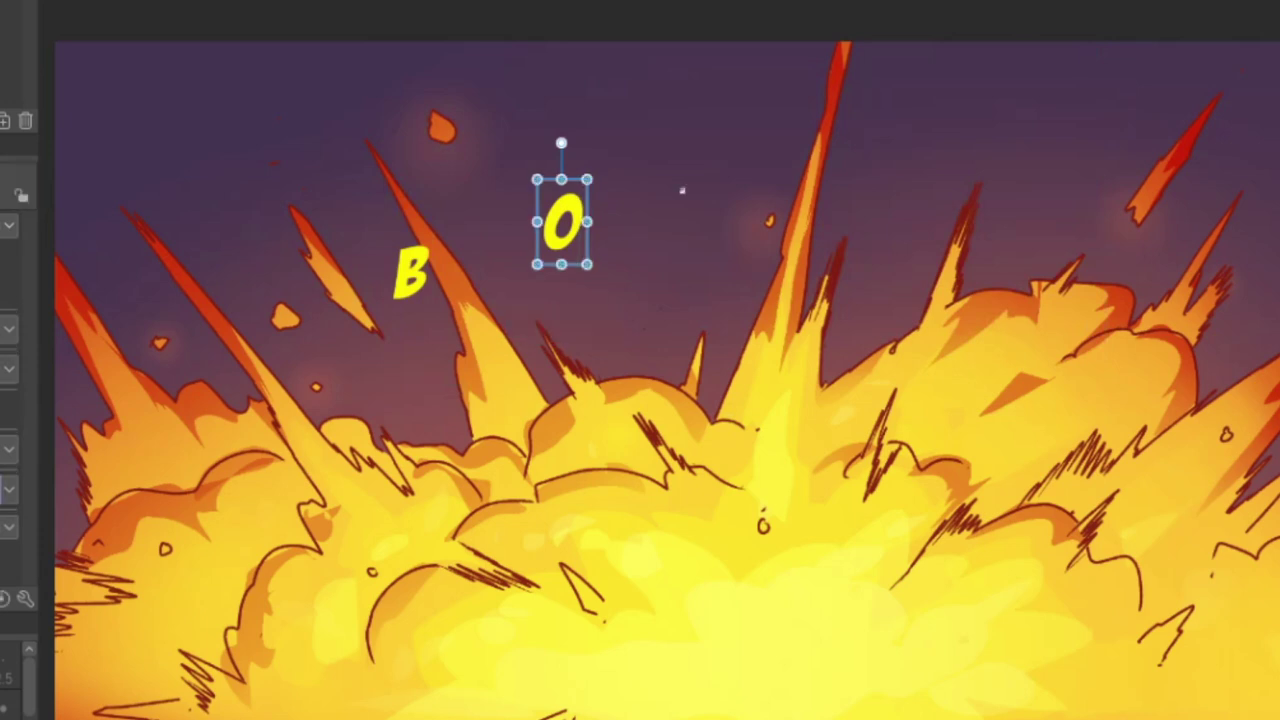
pyautogui.click(682, 190)
pyautogui.write('O')
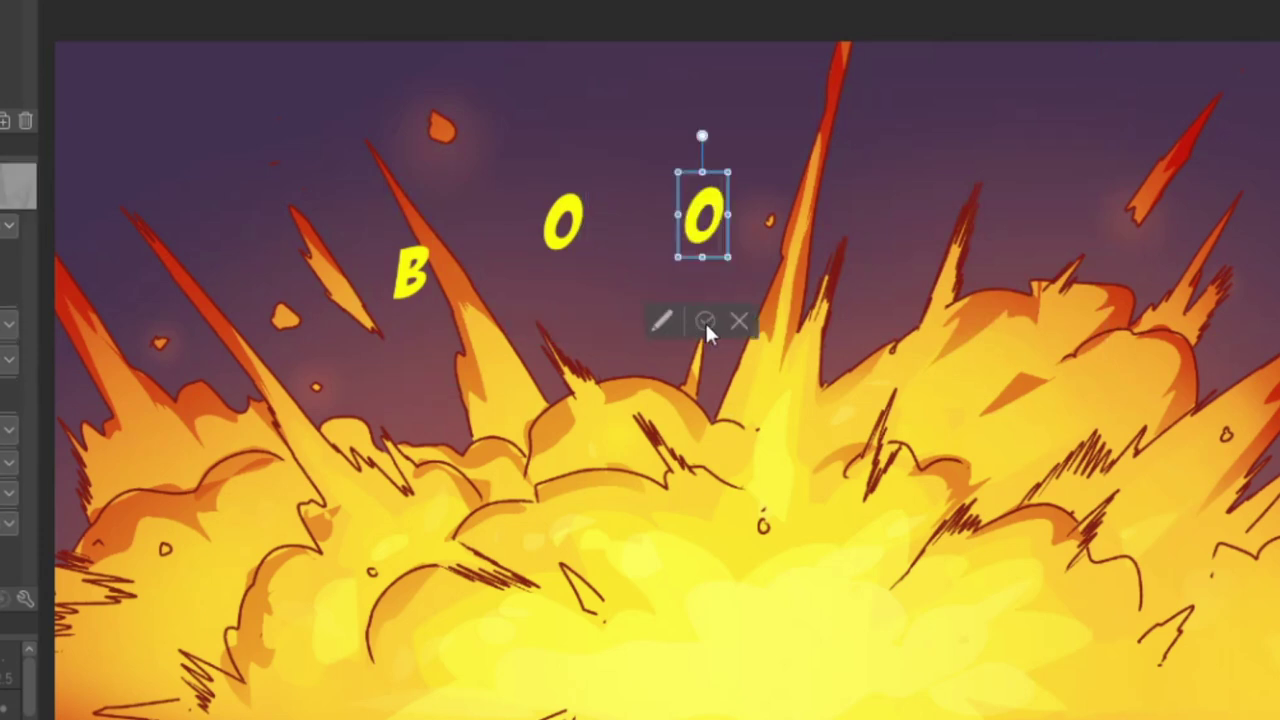
pyautogui.click(705, 321)
pyautogui.click(822, 180)
pyautogui.write('M')
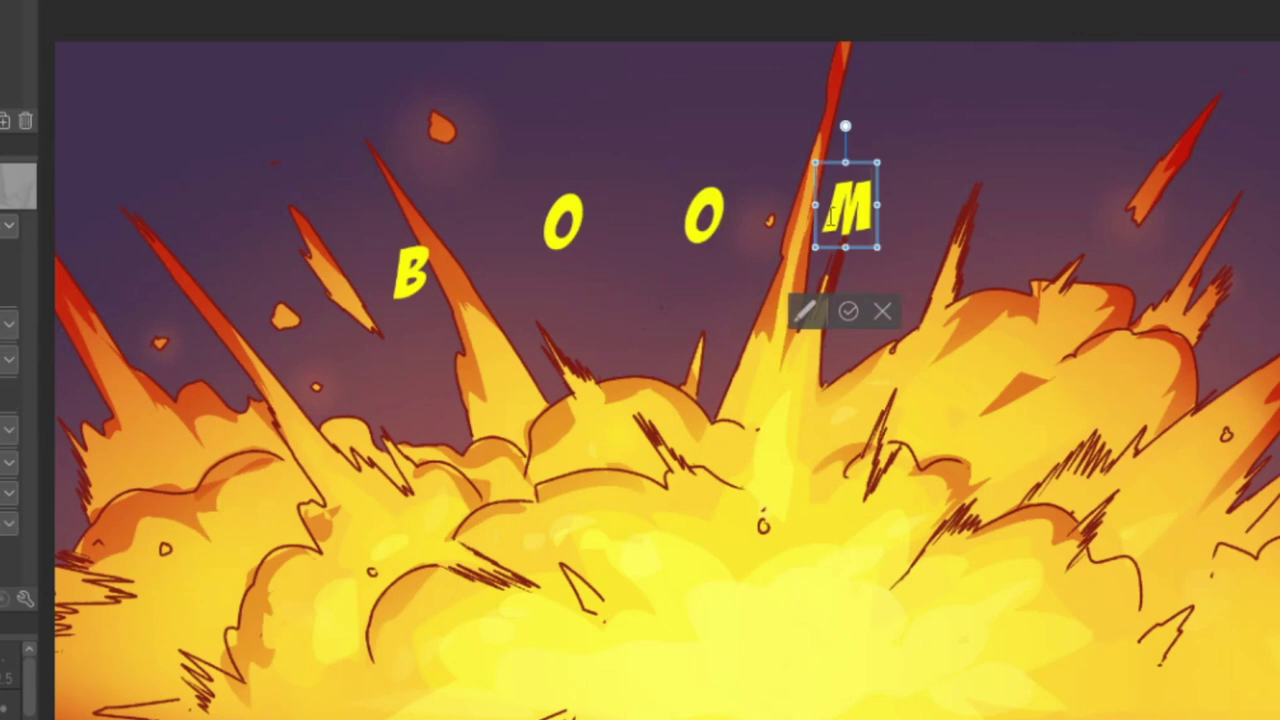
pyautogui.click(847, 308)
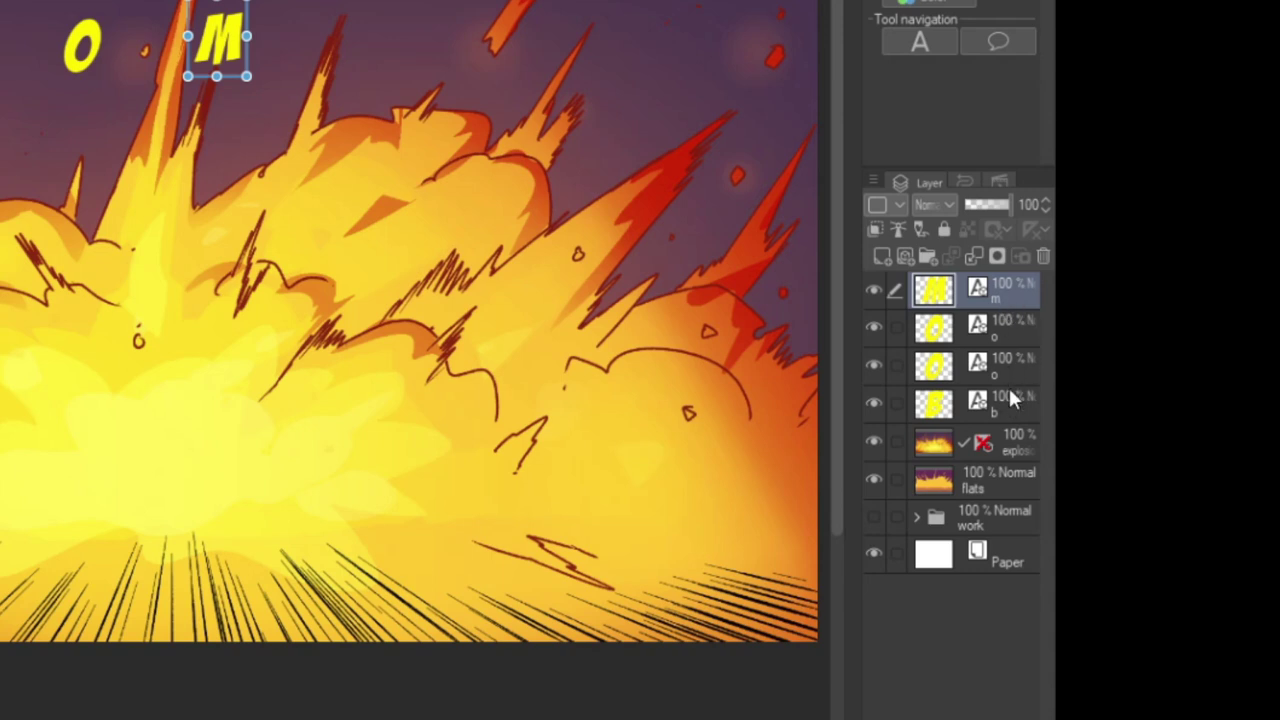
# Step: Select the B, O, O and M letter layers and merge them from the Layer menu
pyautogui.keyDown('shift'); pyautogui.click(1008, 396); pyautogui.keyUp('shift')
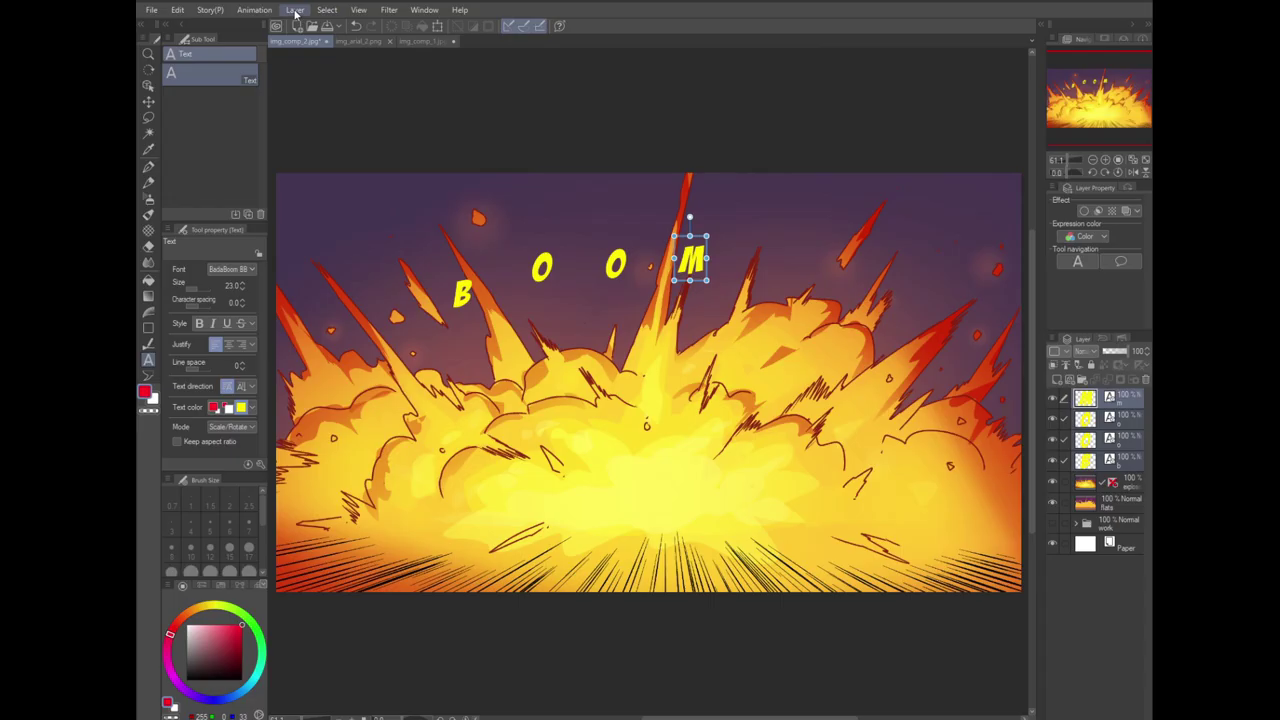
pyautogui.click(292, 10)
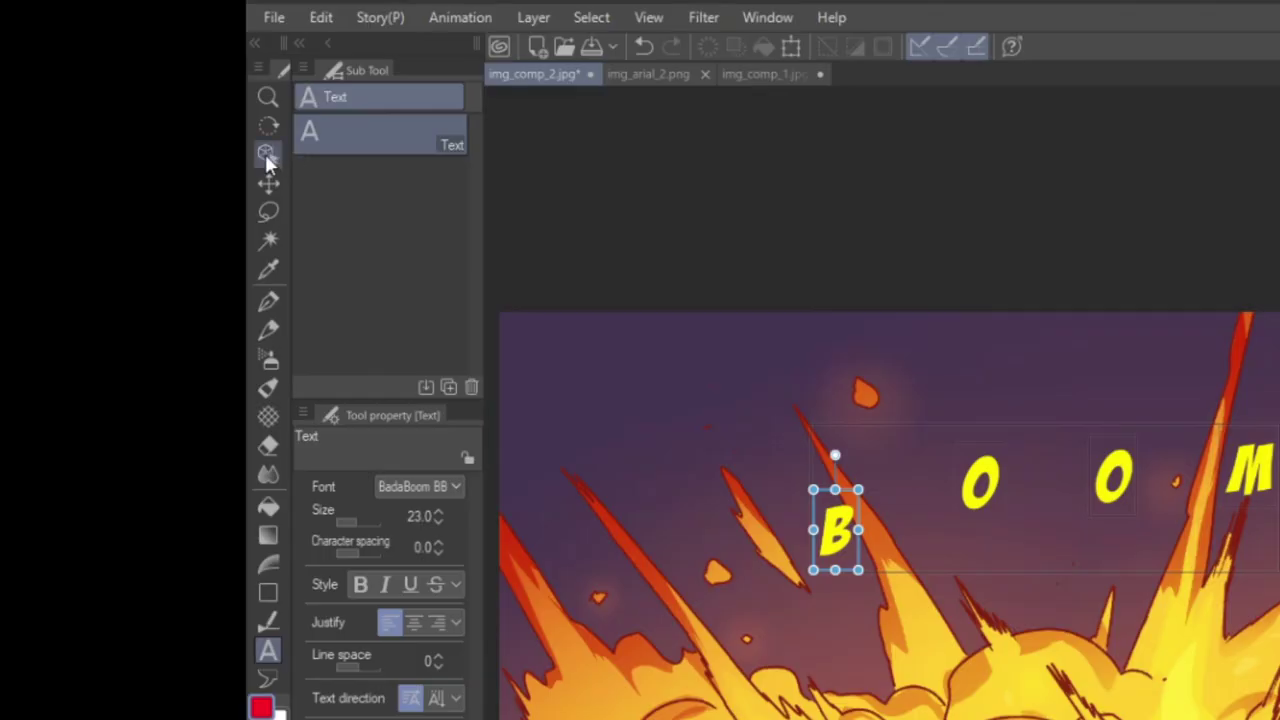
# Step: Enlarge the B, then enlarge, tilt and place the first O beside it
pyautogui.click(147, 85)
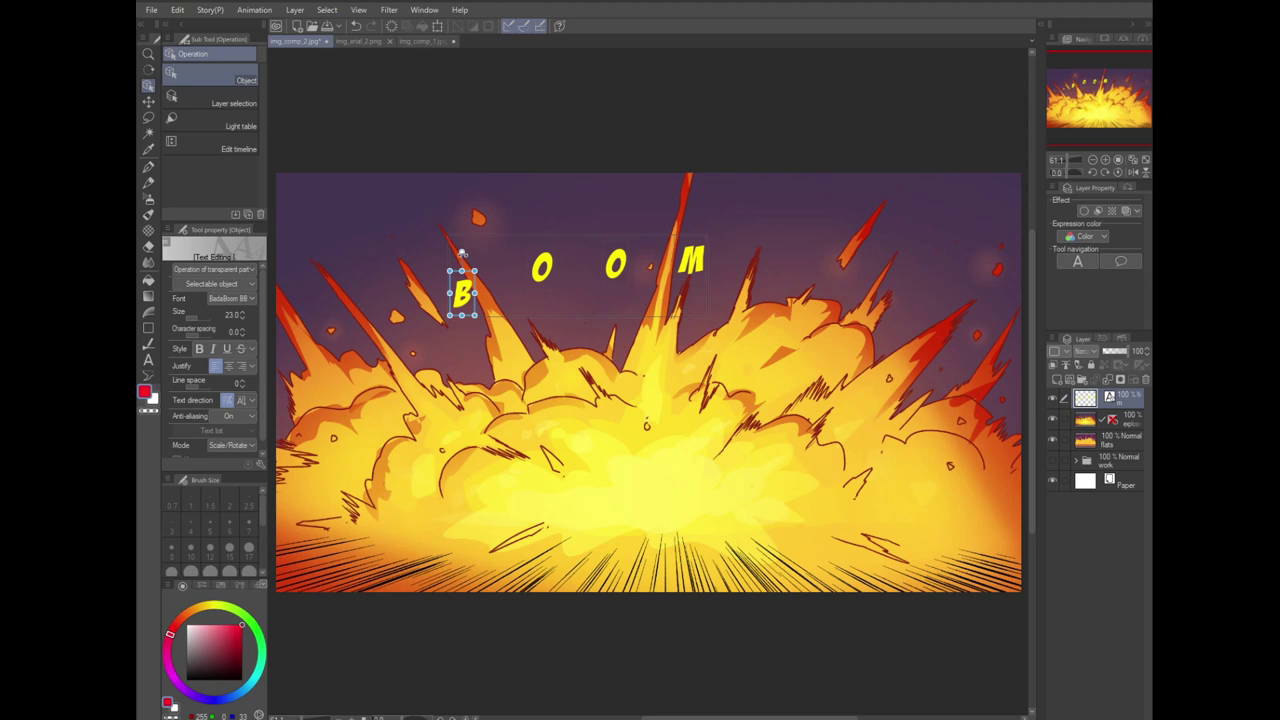
pyautogui.click(541, 267)
pyautogui.click(616, 265)
pyautogui.click(691, 261)
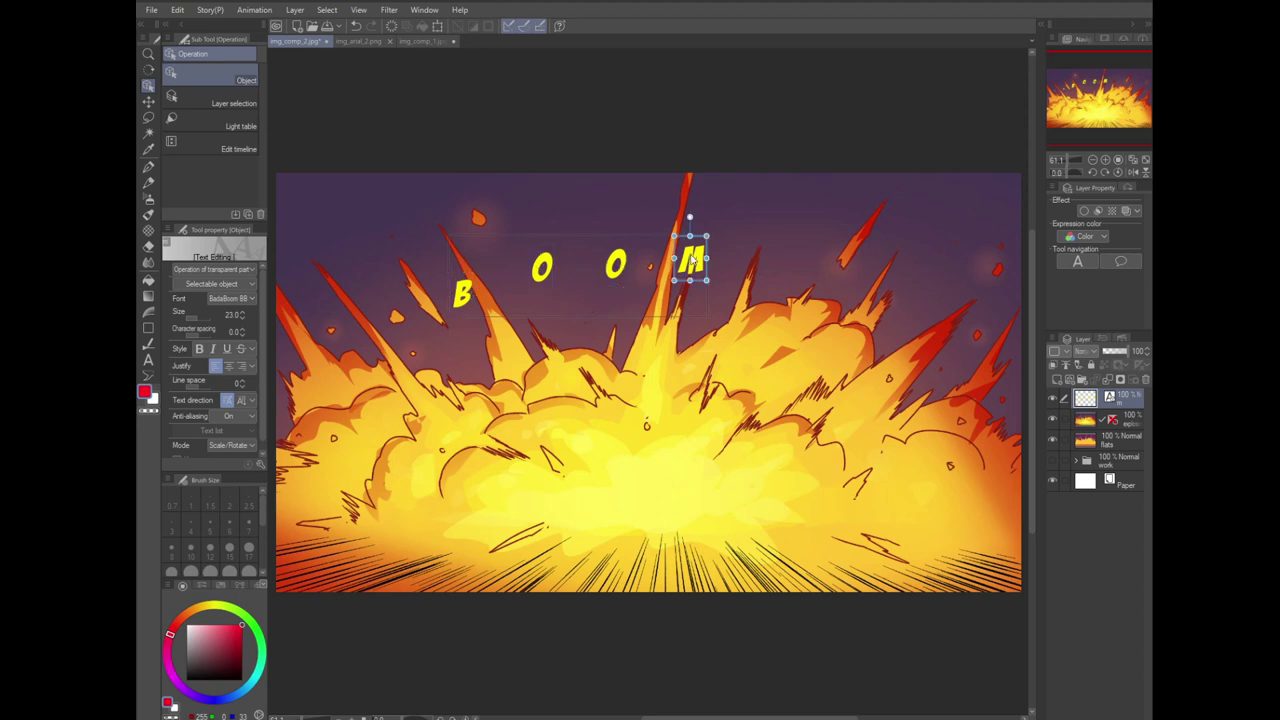
pyautogui.click(462, 292)
pyautogui.moveTo(474, 278); pyautogui.dragTo(580, 208)
pyautogui.click(541, 267)
pyautogui.moveTo(550, 250); pyautogui.dragTo(510, 268)
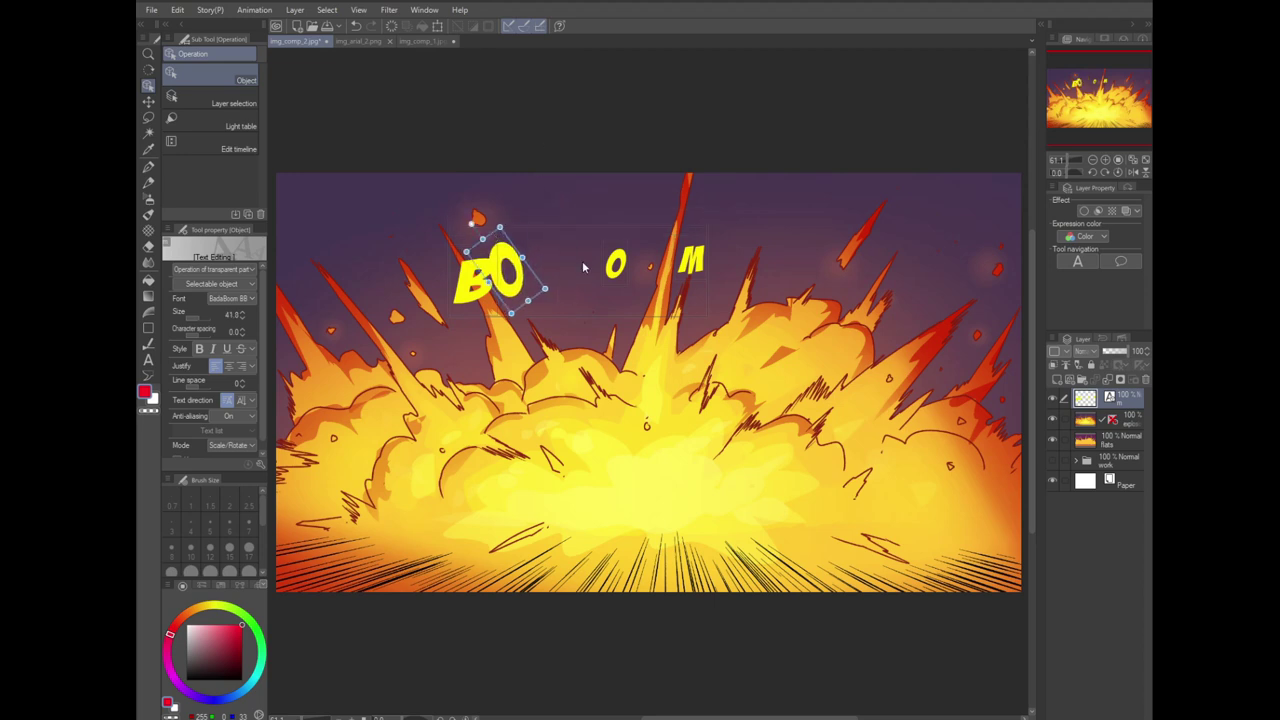
# Step: Enlarge and tilt the second O and the M to complete BOOM, then rotate the B more upright
pyautogui.click(616, 265)
pyautogui.moveTo(616, 265); pyautogui.dragTo(558, 294)
pyautogui.moveTo(526, 214); pyautogui.dragTo(532, 210)
pyautogui.click(691, 261)
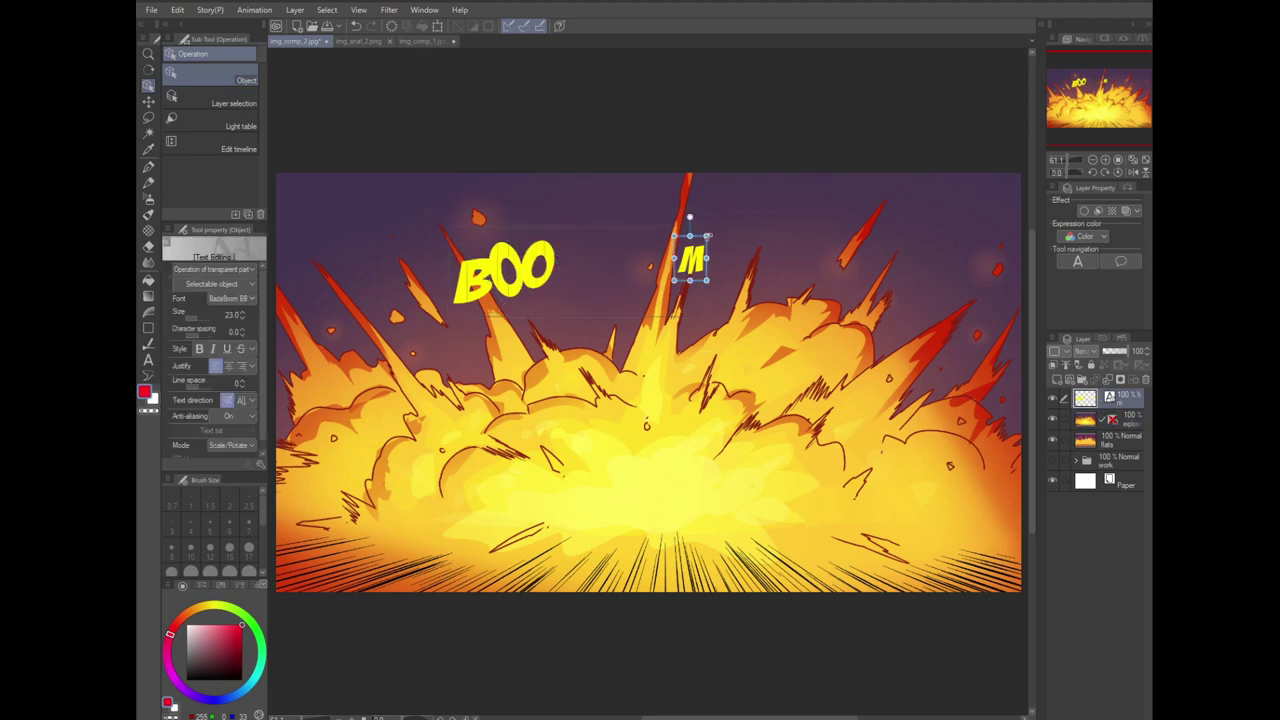
pyautogui.moveTo(691, 261); pyautogui.dragTo(628, 231)
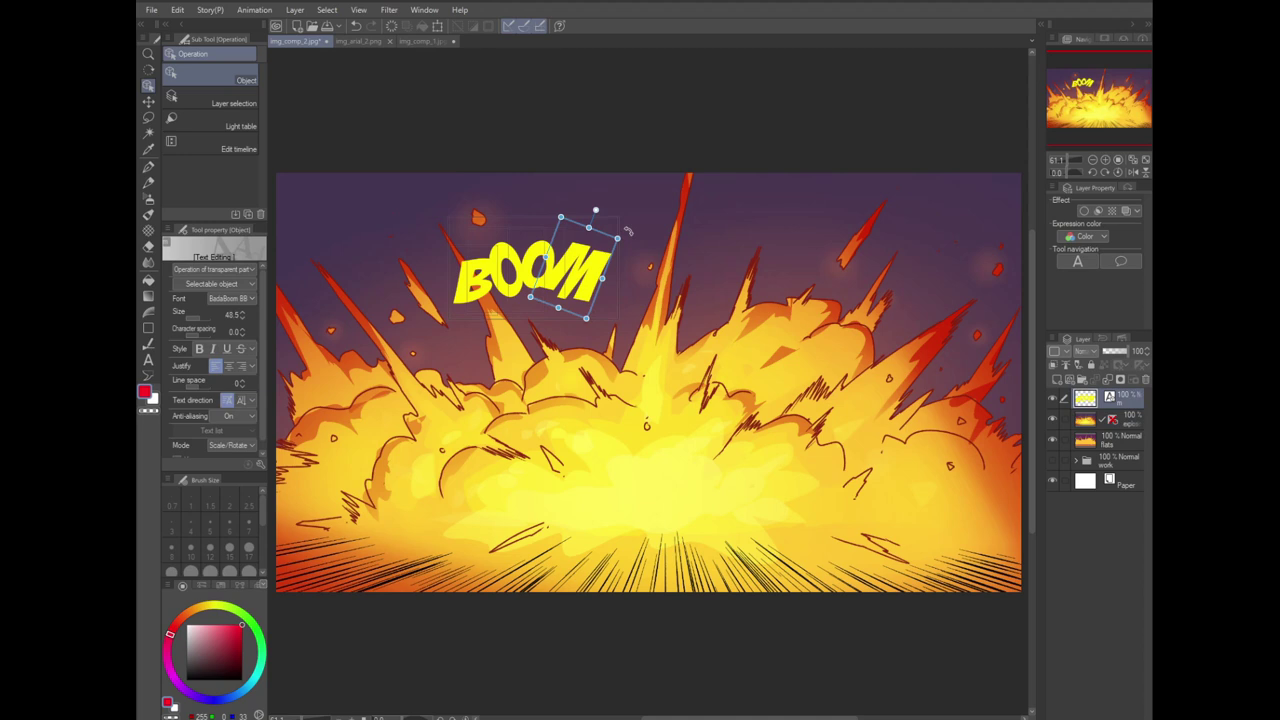
pyautogui.click(471, 265)
pyautogui.moveTo(481, 217); pyautogui.dragTo(513, 250)
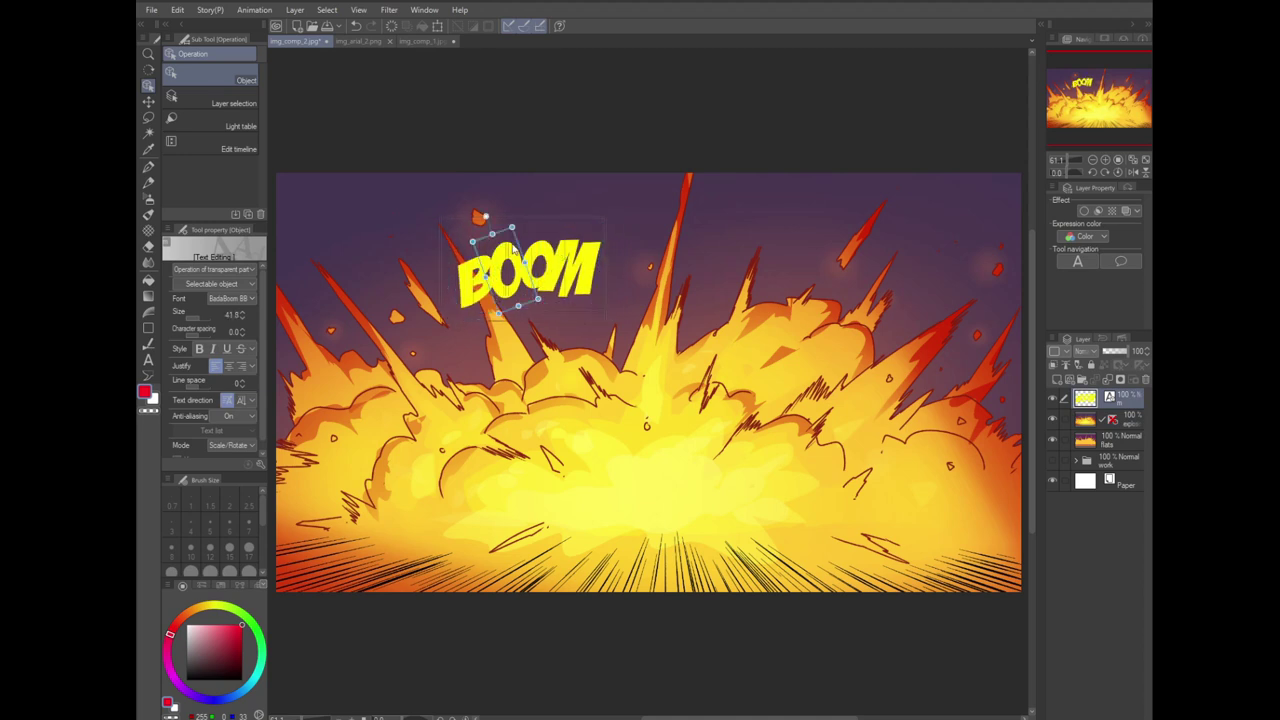
pyautogui.click(648, 300)
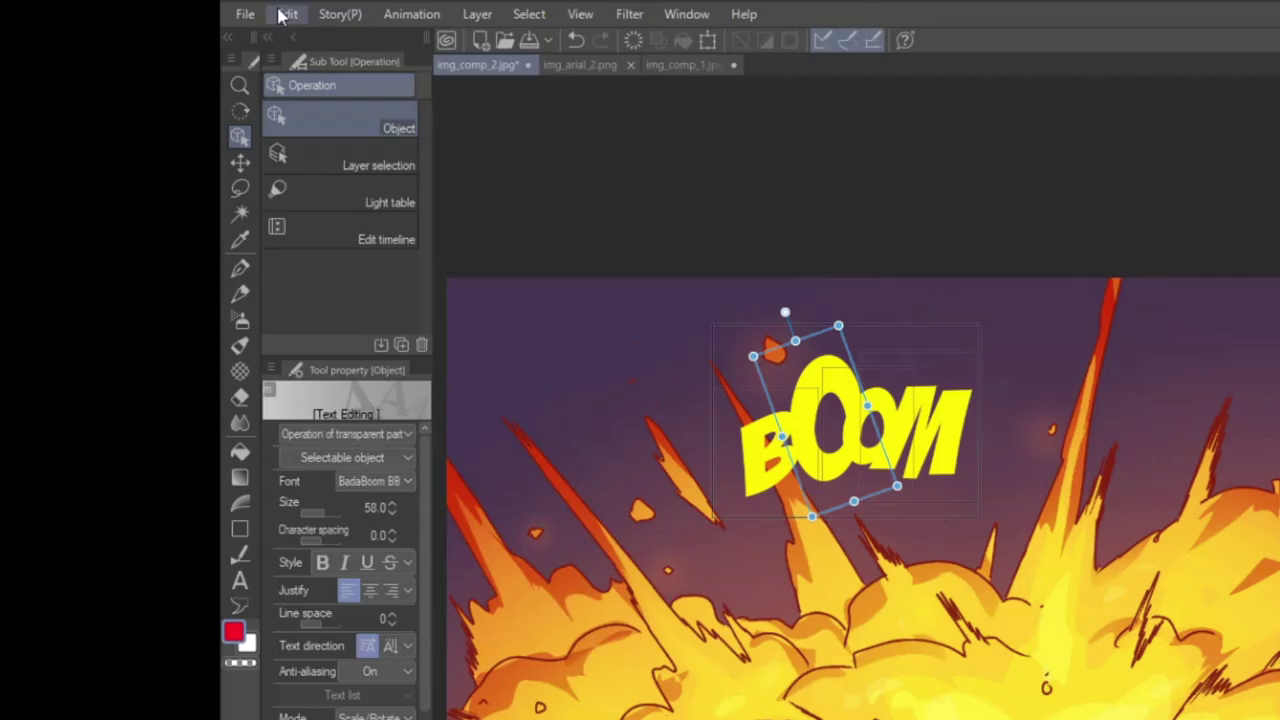
# Step: Slant the BOOM lettering with Edit > Transform > Skew
pyautogui.click(177, 9)
pyautogui.moveTo(300, 340)
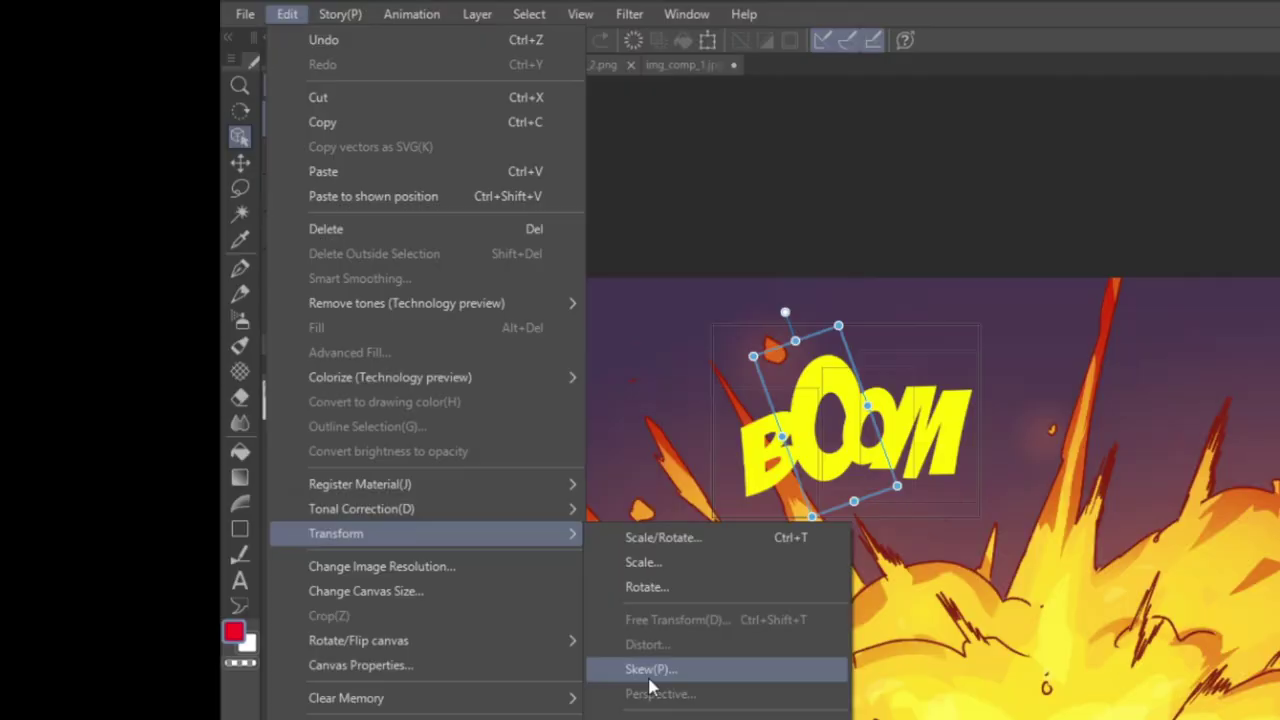
pyautogui.click(651, 669)
pyautogui.moveTo(450, 209); pyautogui.dragTo(410, 265)
pyautogui.press('Return')
# Step: Undo the skew, move the B left and scale it huge; try stretching OOM, then undo it
pyautogui.click(448, 224)
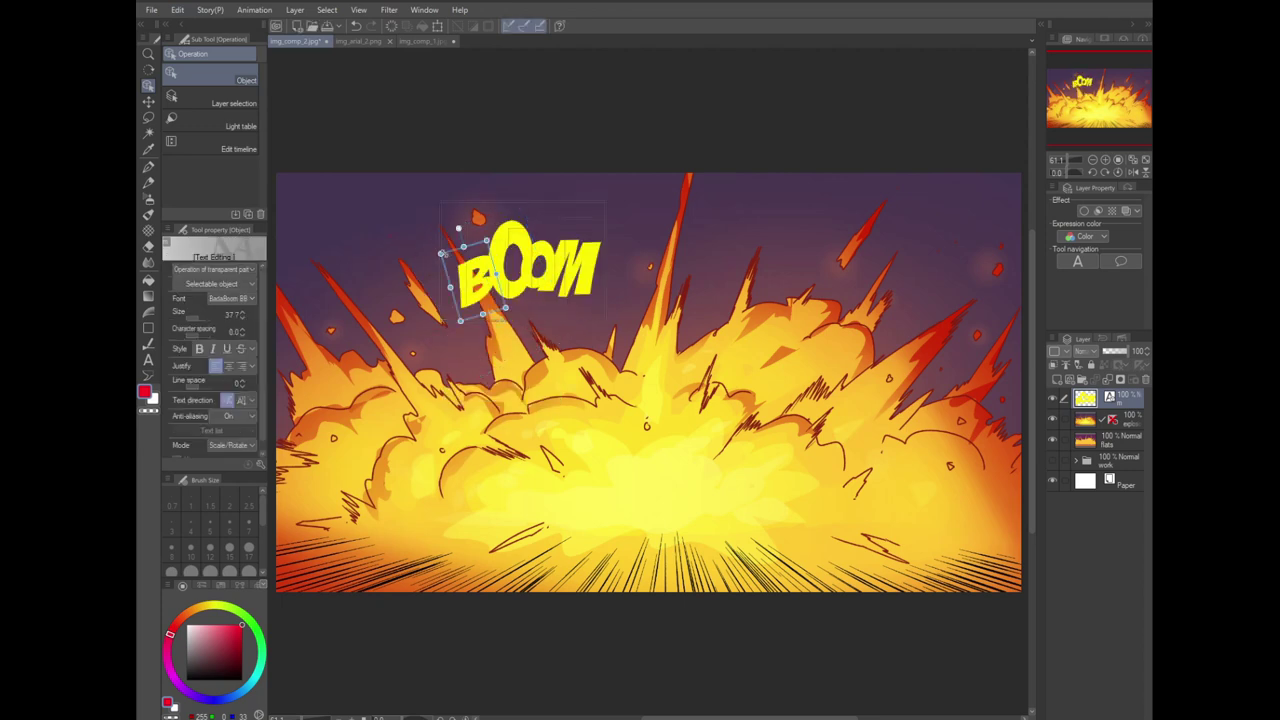
pyautogui.moveTo(448, 224); pyautogui.dragTo(352, 228)
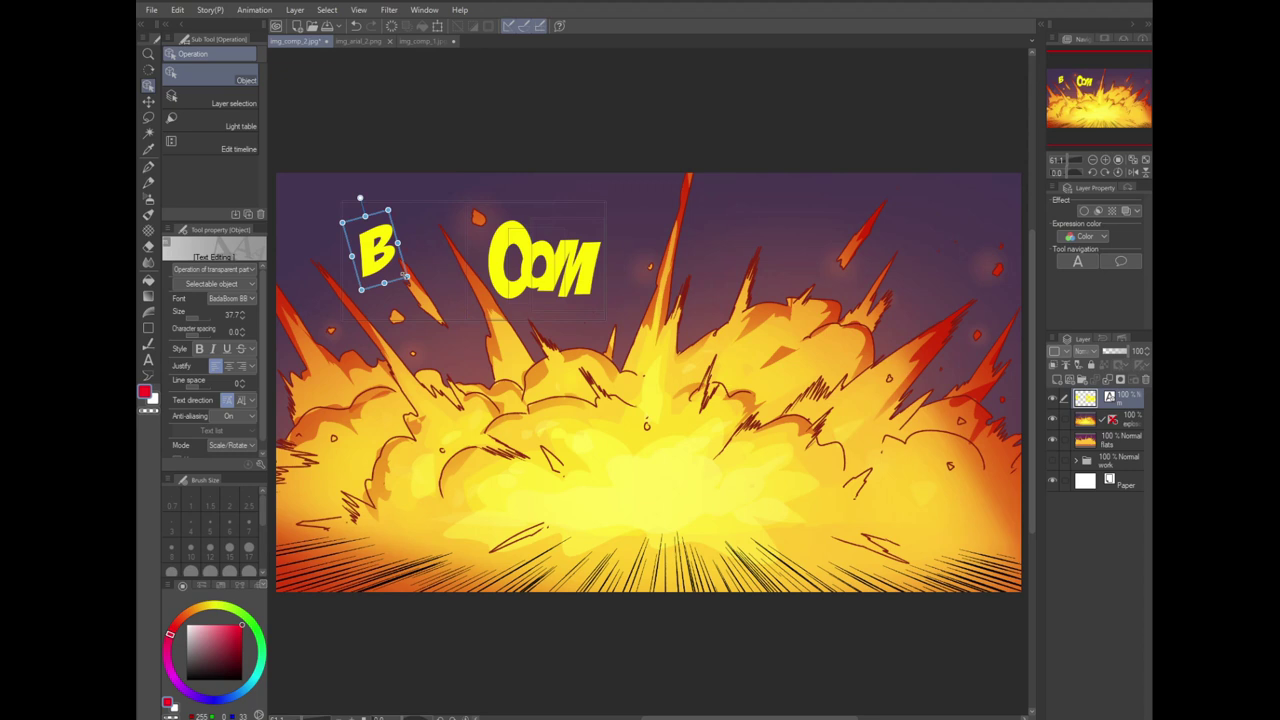
pyautogui.moveTo(406, 277); pyautogui.dragTo(582, 428)
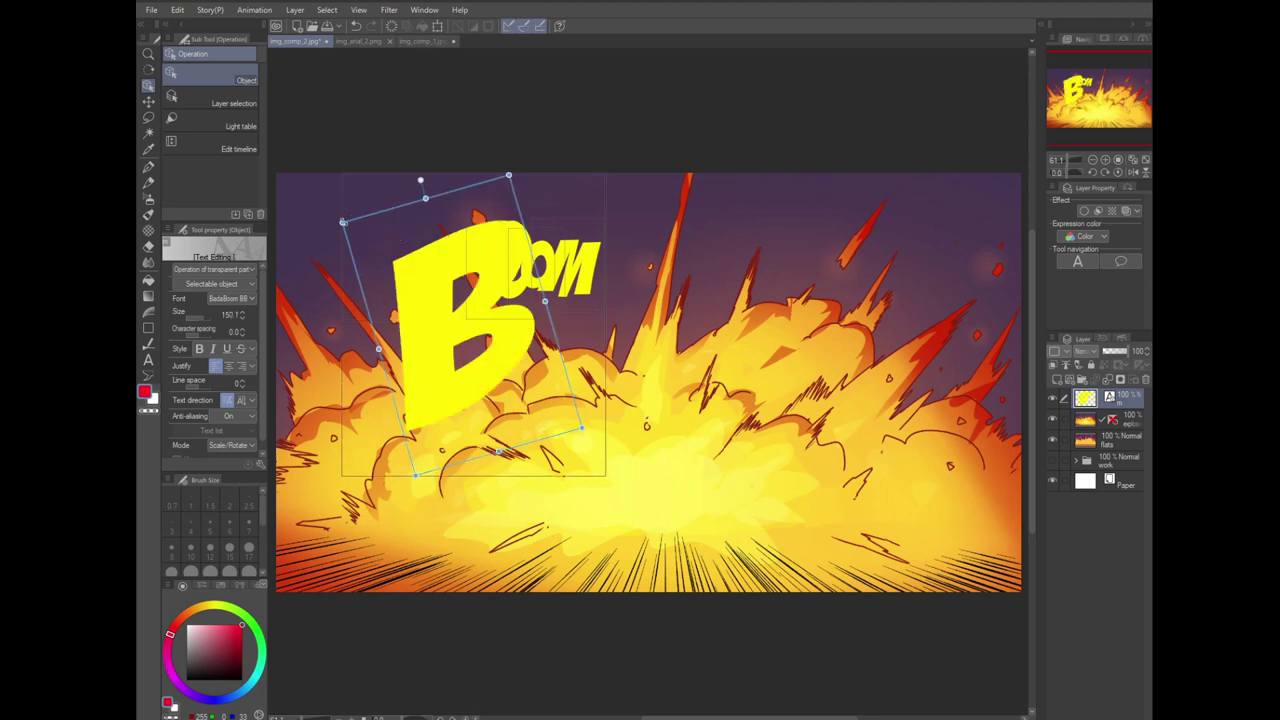
pyautogui.moveTo(343, 222); pyautogui.dragTo(386, 195)
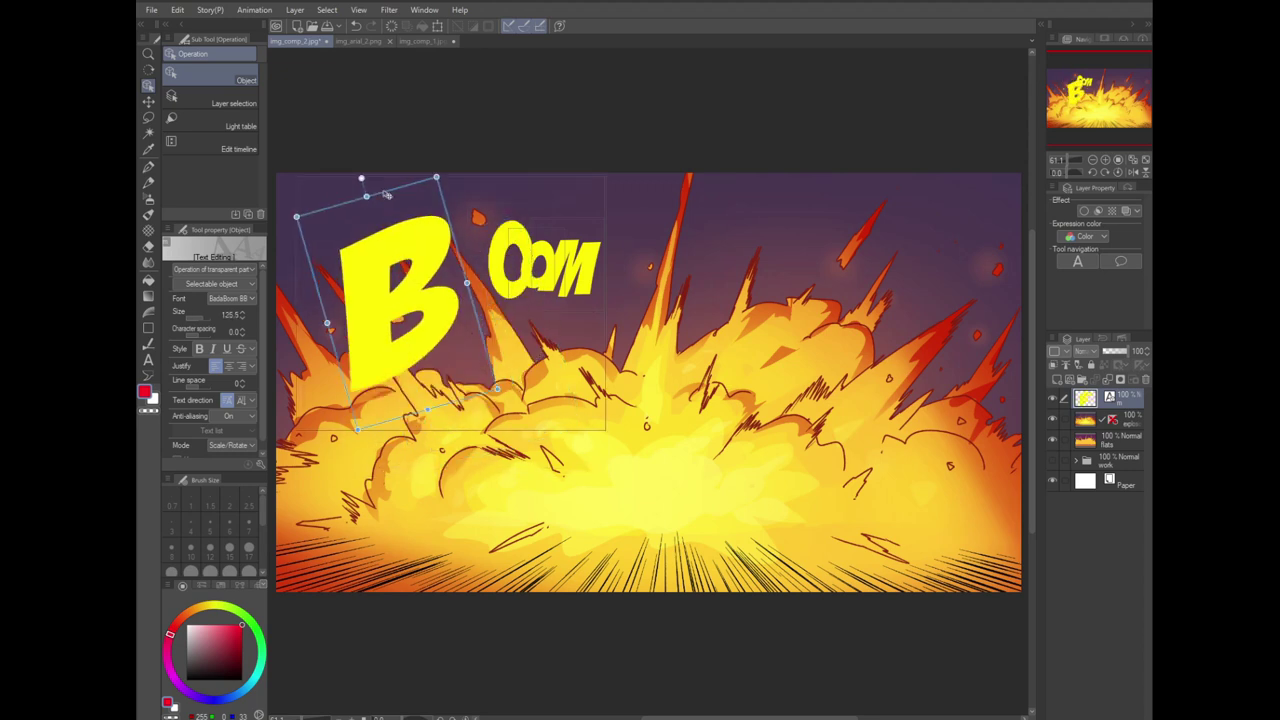
pyautogui.click(537, 235)
pyautogui.moveTo(518, 222); pyautogui.dragTo(537, 150)
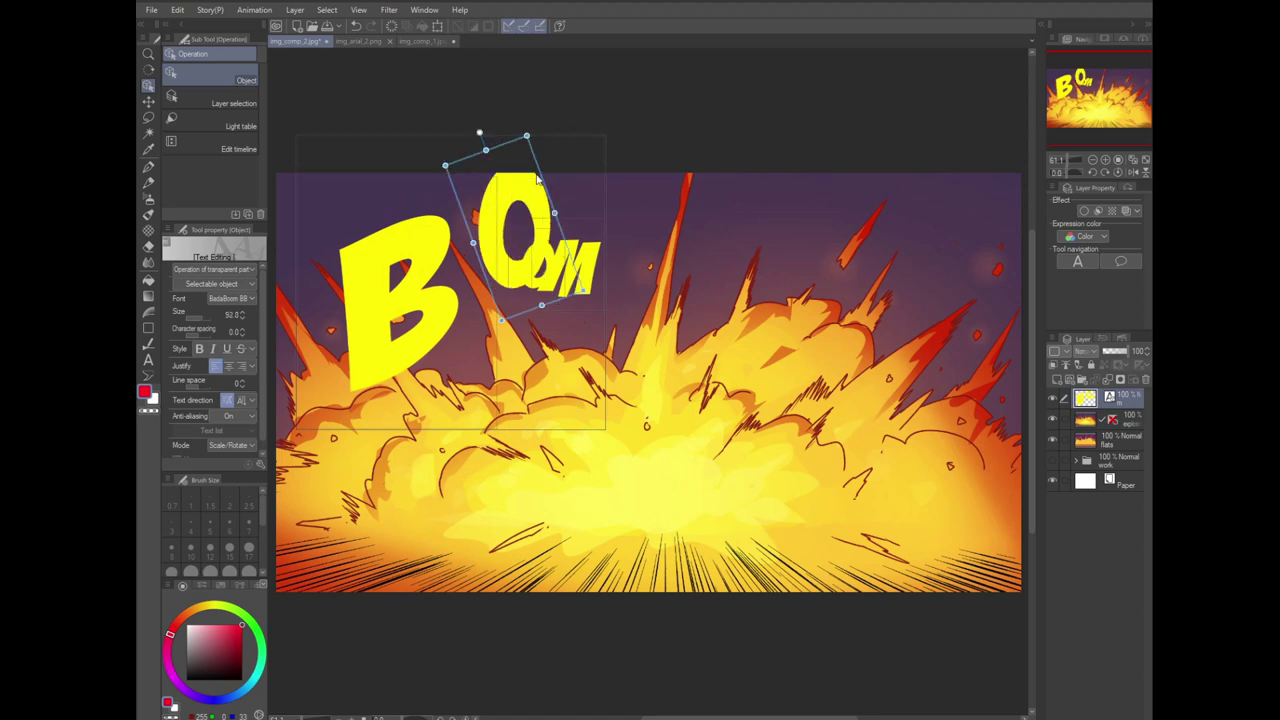
pyautogui.hotkey('ctrl', 'z')
pyautogui.hotkey('ctrl', 'z')
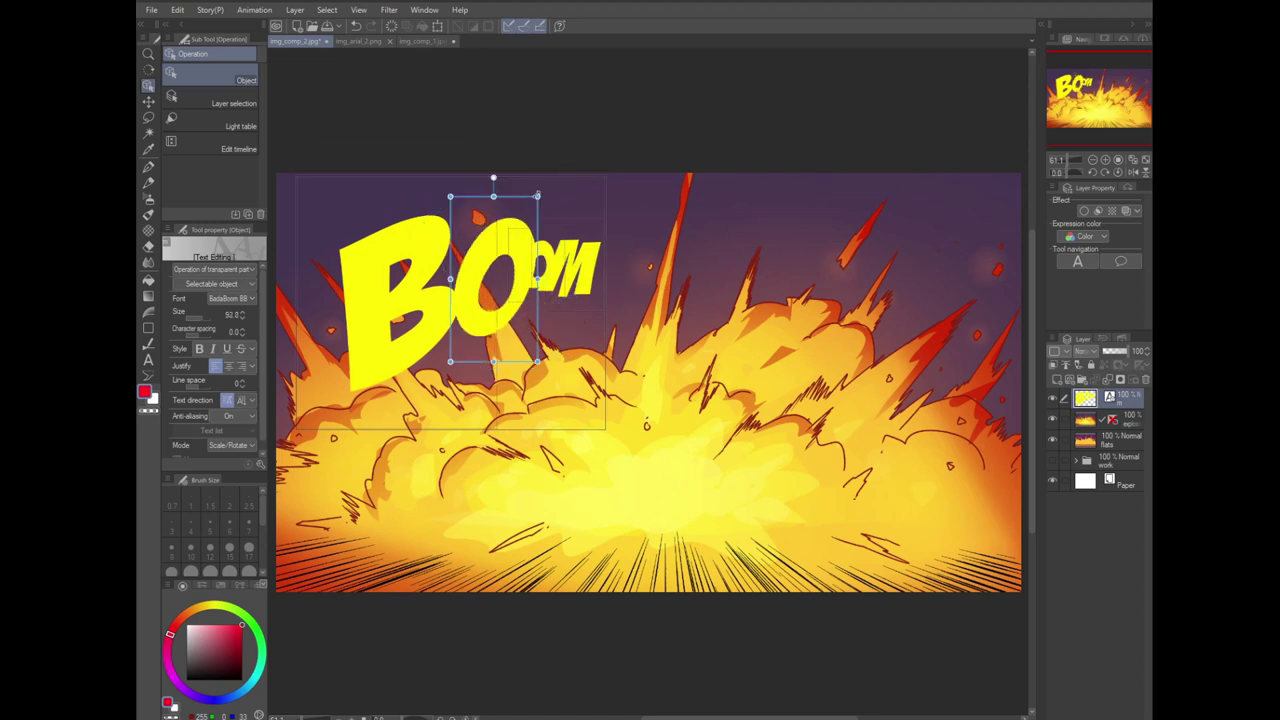
# Step: Add two new O letters to the right of OOM, enlarging the second one
pyautogui.click(755, 266)
pyautogui.press('t')
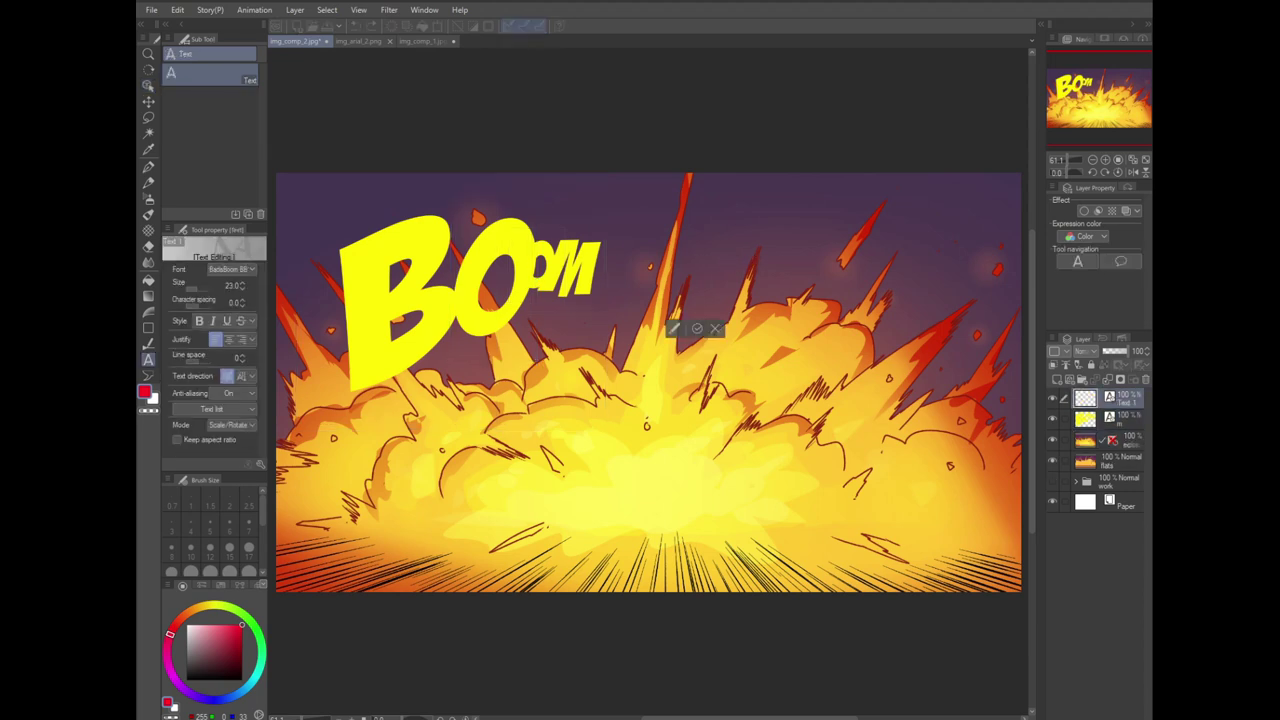
pyautogui.click(700, 258)
pyautogui.write('O')
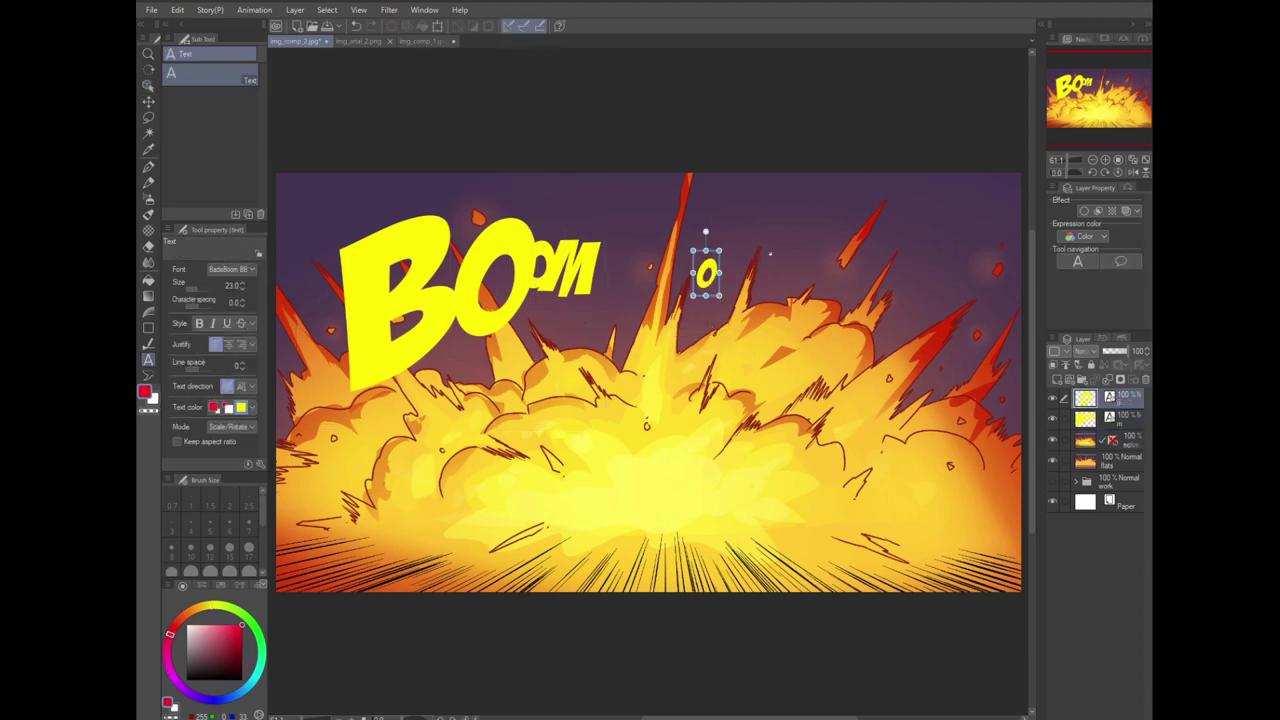
pyautogui.click(770, 254)
pyautogui.write('O')
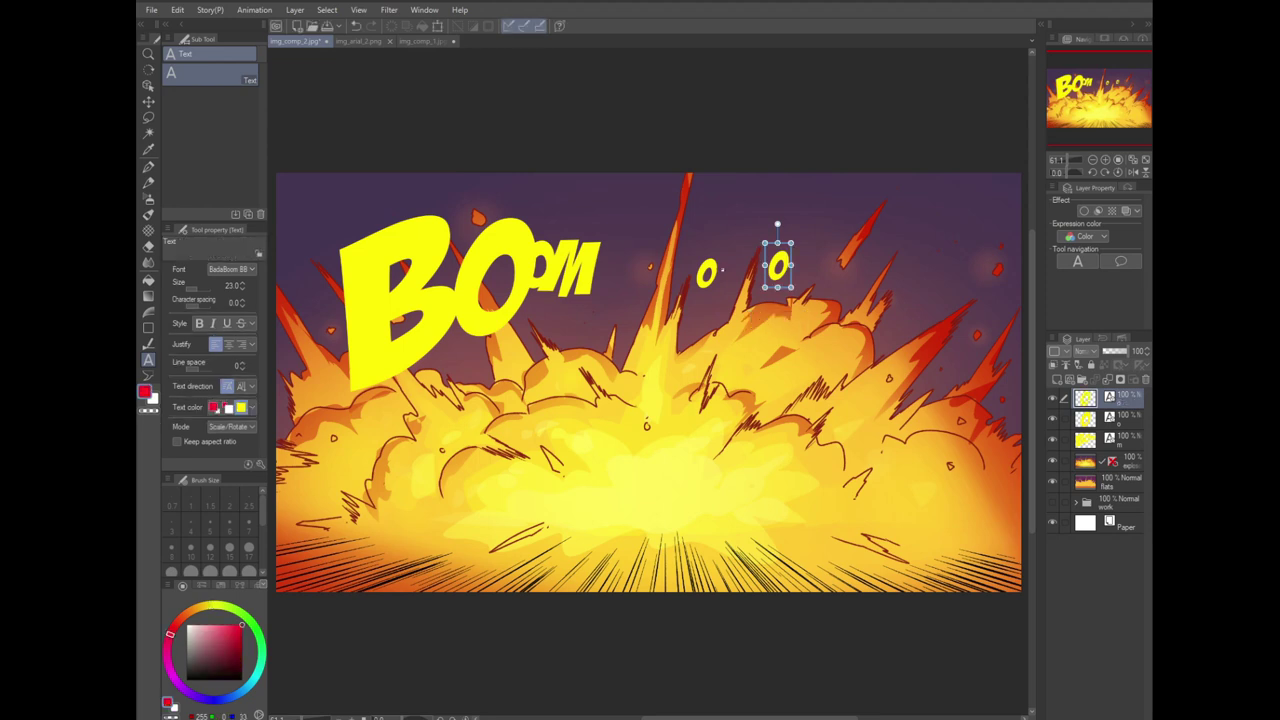
pyautogui.moveTo(763, 241); pyautogui.dragTo(740, 196)
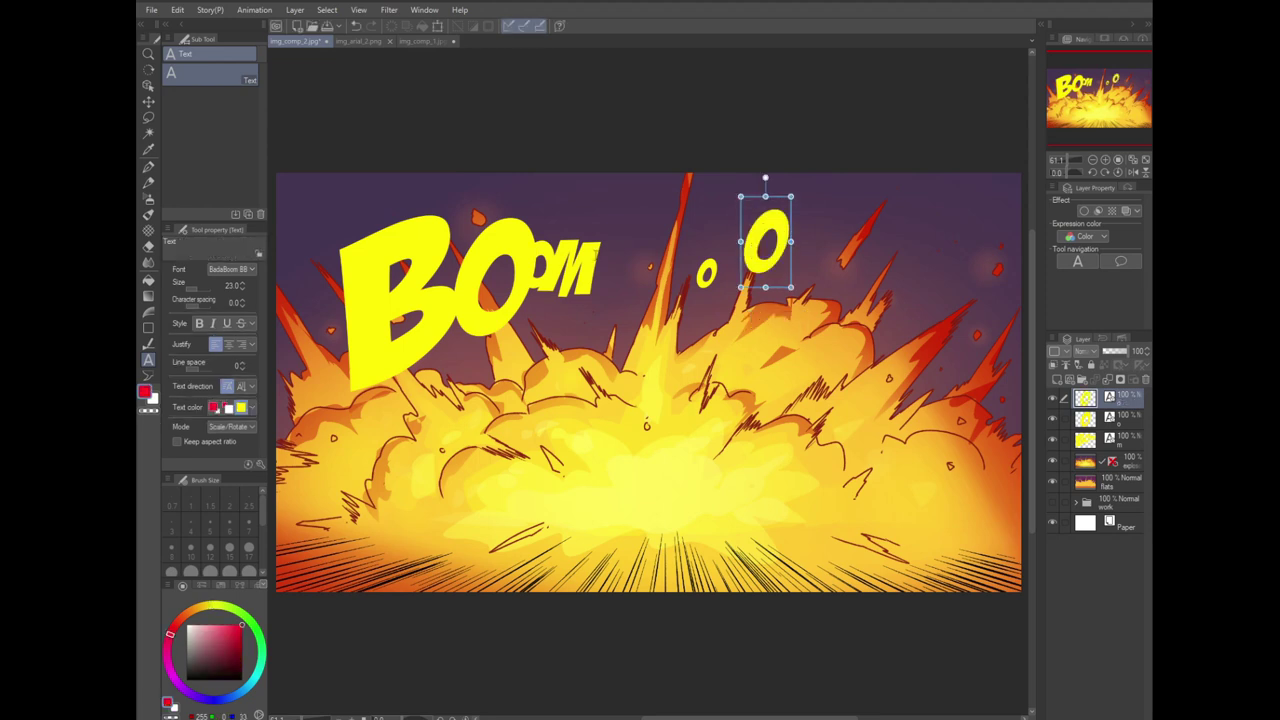
# Step: Move the M down-right onto the burst
pyautogui.press('o')
pyautogui.click(585, 262)
pyautogui.moveTo(588, 262); pyautogui.dragTo(650, 320)
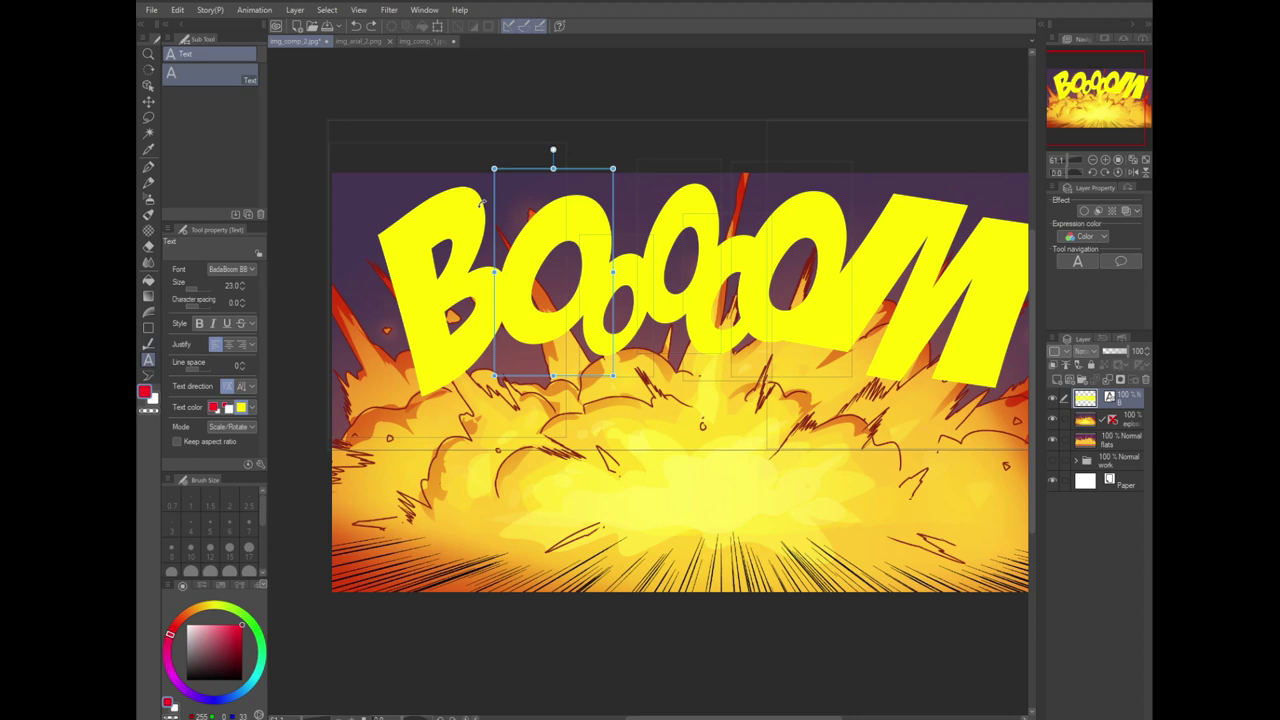
# Step: Copy and paste a duplicate O, move it below the word, then undo the paste
pyautogui.click(517, 421)
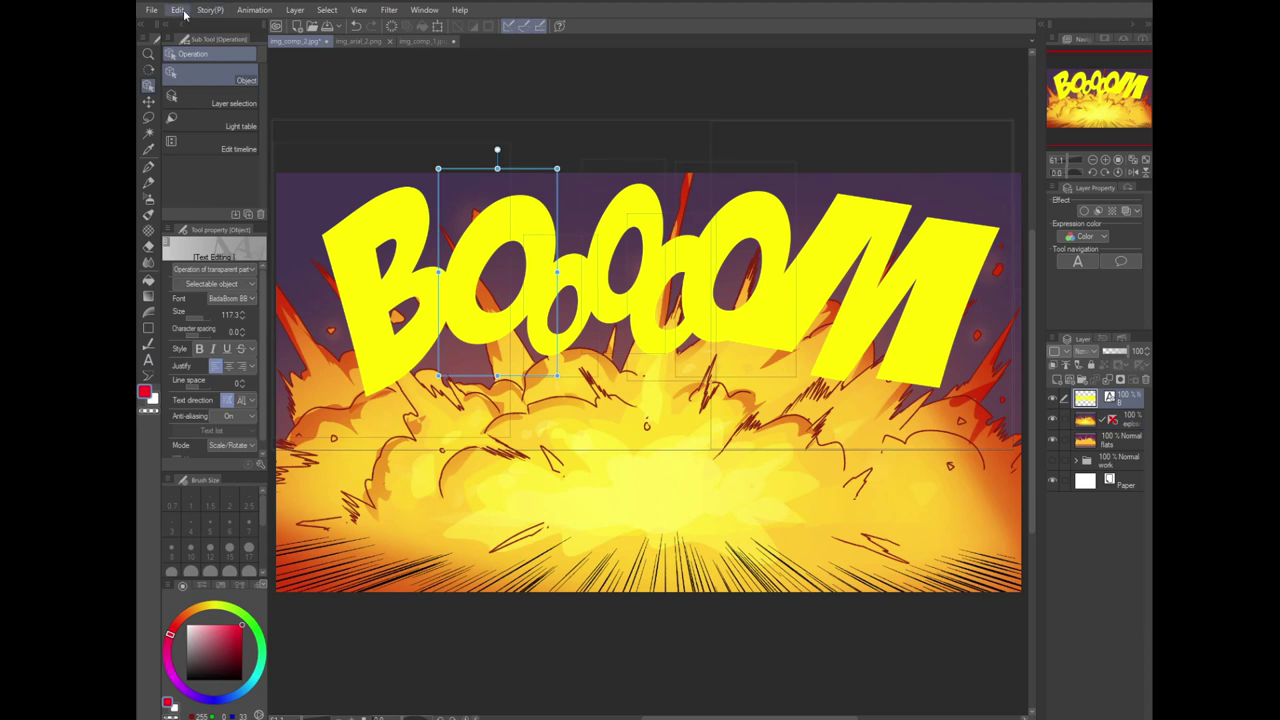
pyautogui.click(177, 9)
pyautogui.click(204, 77)
pyautogui.click(177, 9)
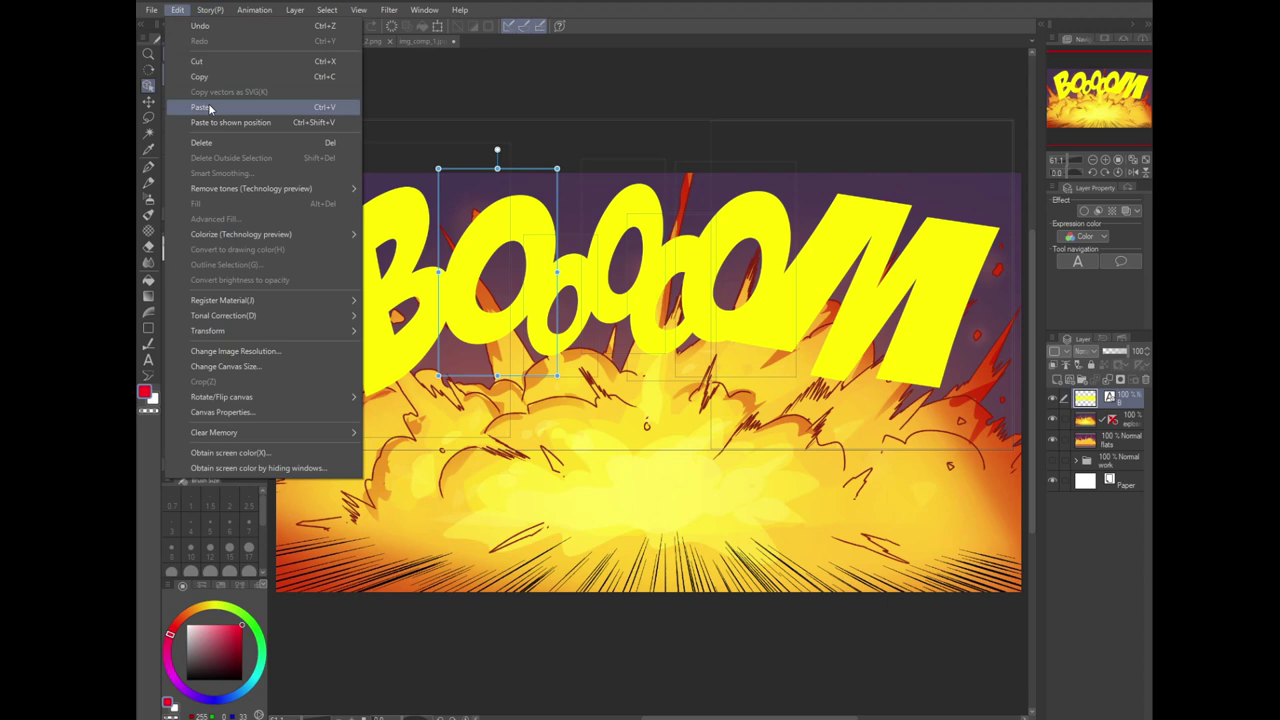
pyautogui.click(204, 107)
pyautogui.moveTo(466, 170); pyautogui.dragTo(790, 92)
pyautogui.hotkey('ctrl', 'z')
pyautogui.hotkey('ctrl', 'z')
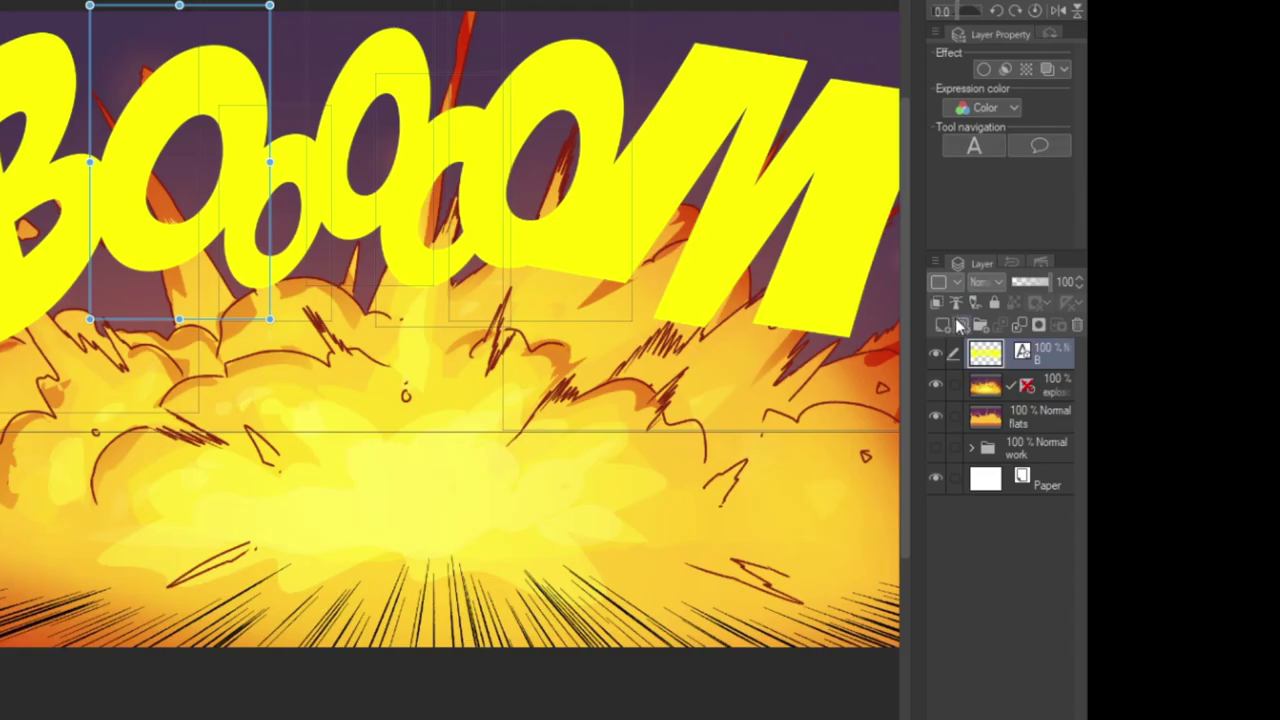
# Step: Add new raster Layer 14 and clip it to the BOOOOM text layer below
pyautogui.click(941, 332)
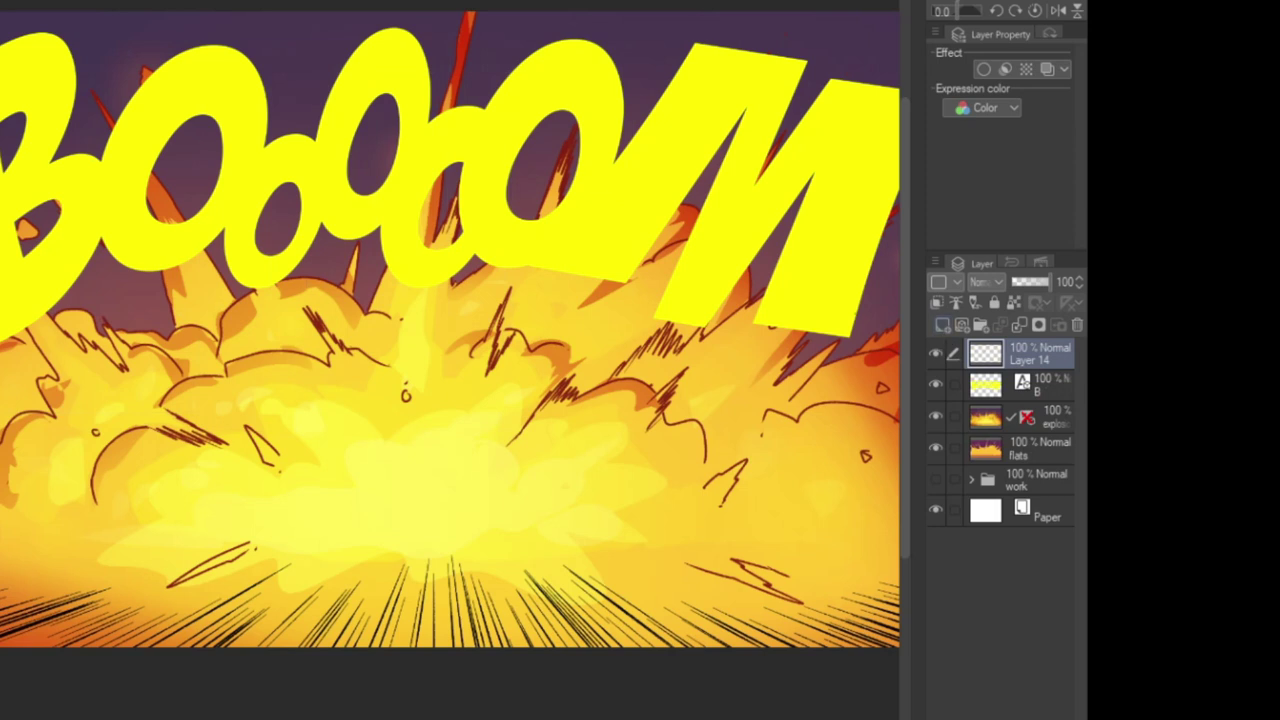
pyautogui.moveTo(557, 350); pyautogui.dragTo(455, 332)
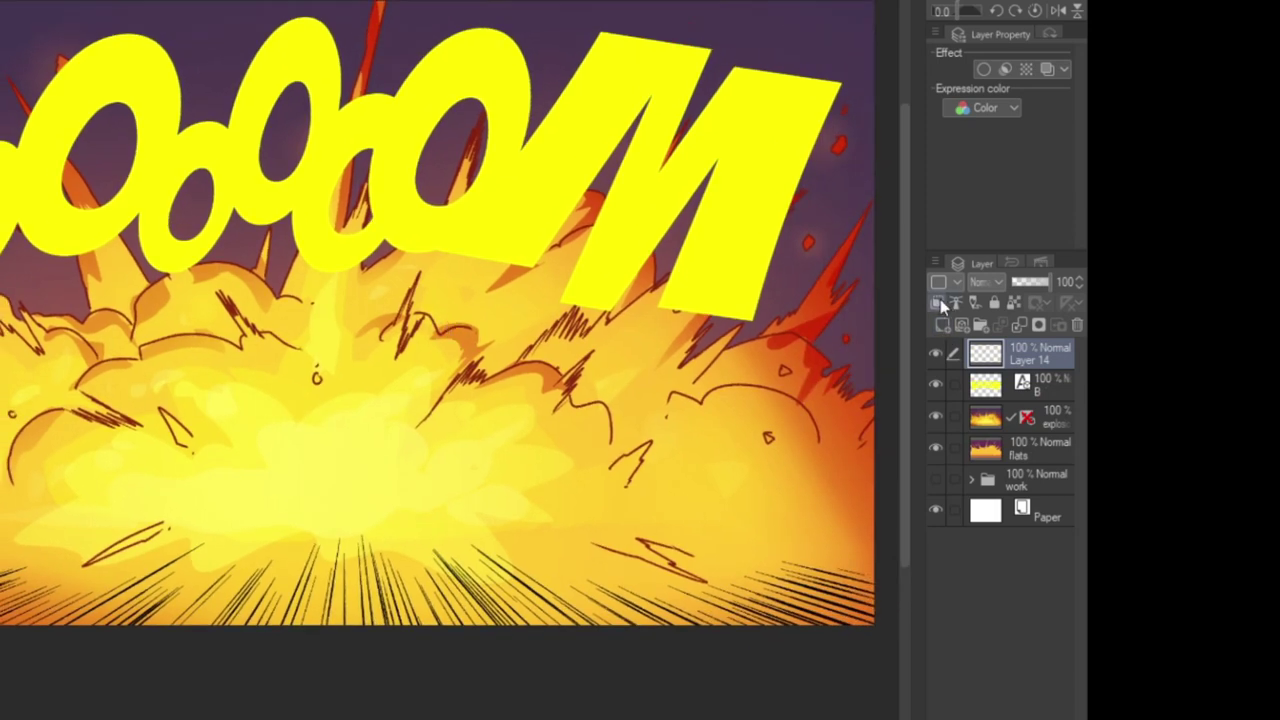
pyautogui.click(938, 304)
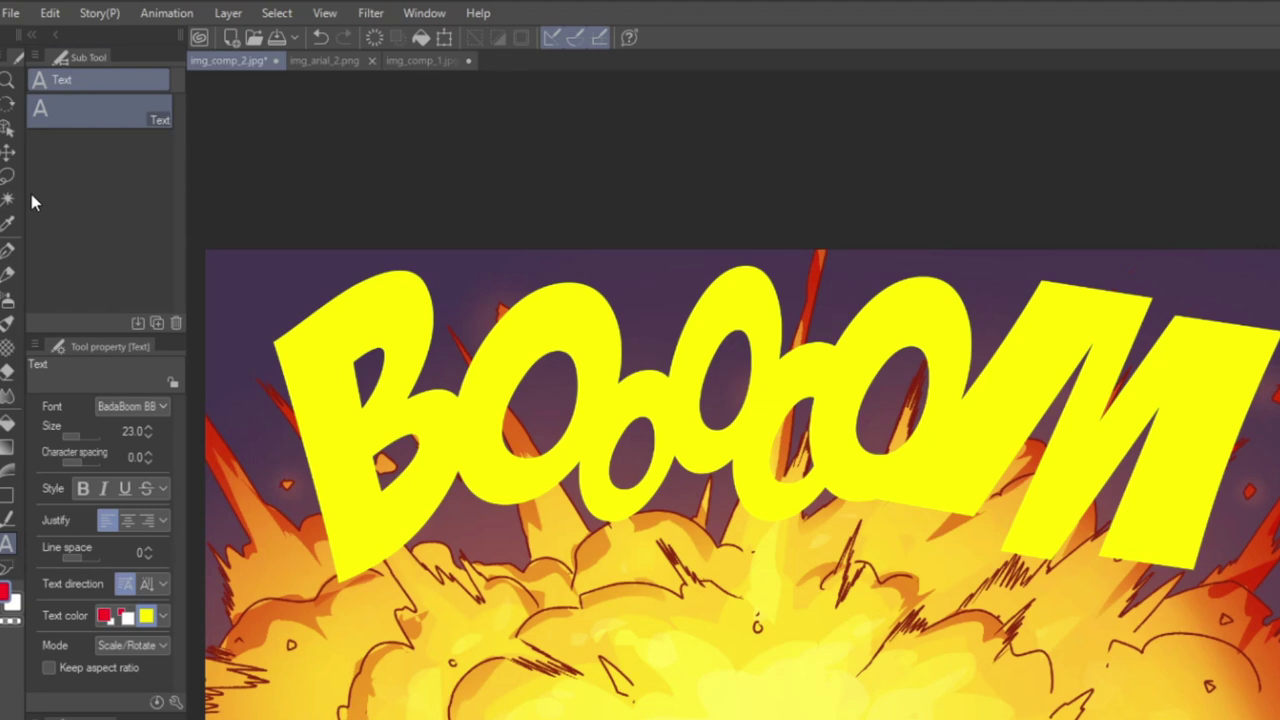
# Step: Lasso-select around BOOOOM from the picture's top to mid-explosion, then zoom out
pyautogui.click(12, 182)
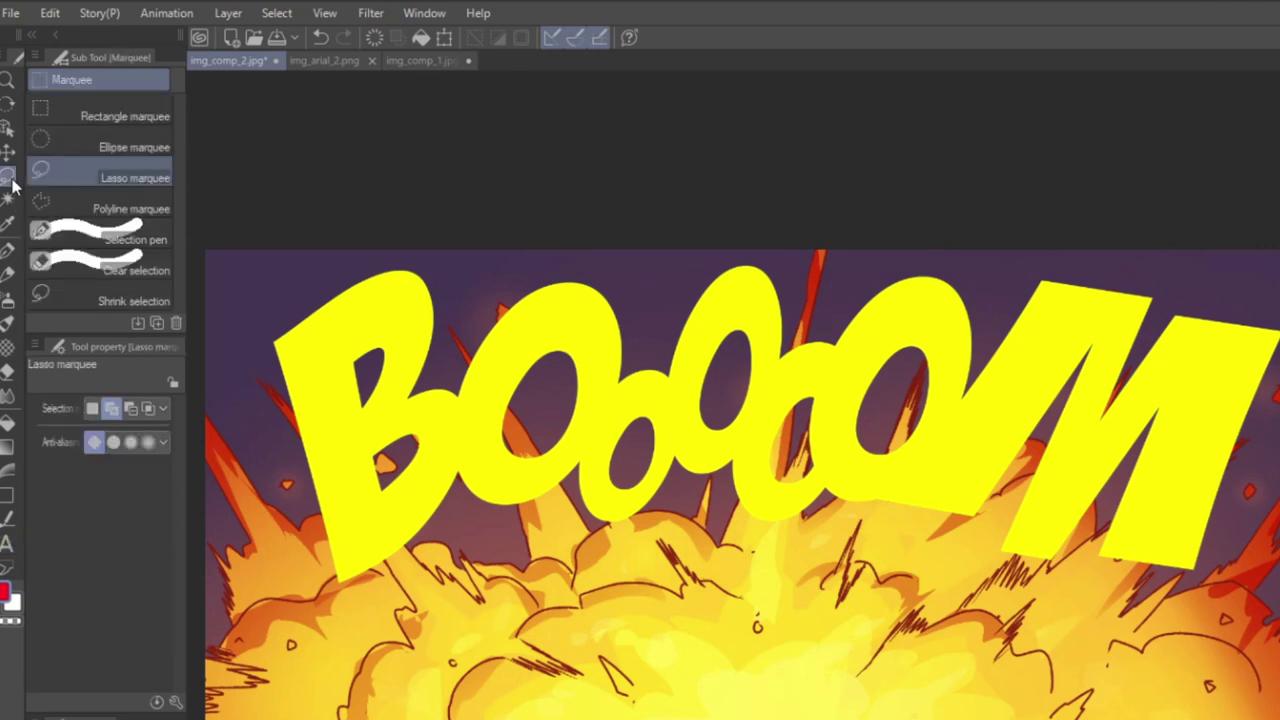
pyautogui.click(161, 177)
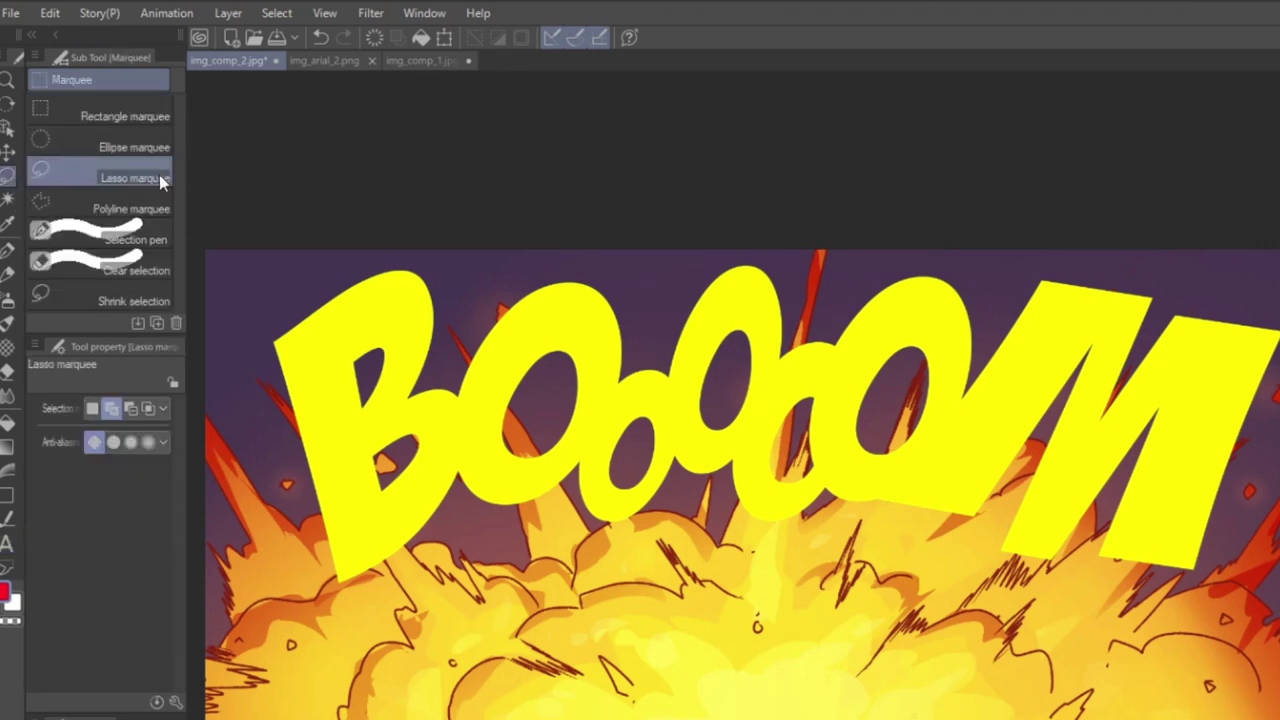
pyautogui.moveTo(487, 189)
pyautogui.mouseDown()
pyautogui.moveTo(337, 202)
pyautogui.moveTo(230, 461)
pyautogui.mouseUp()
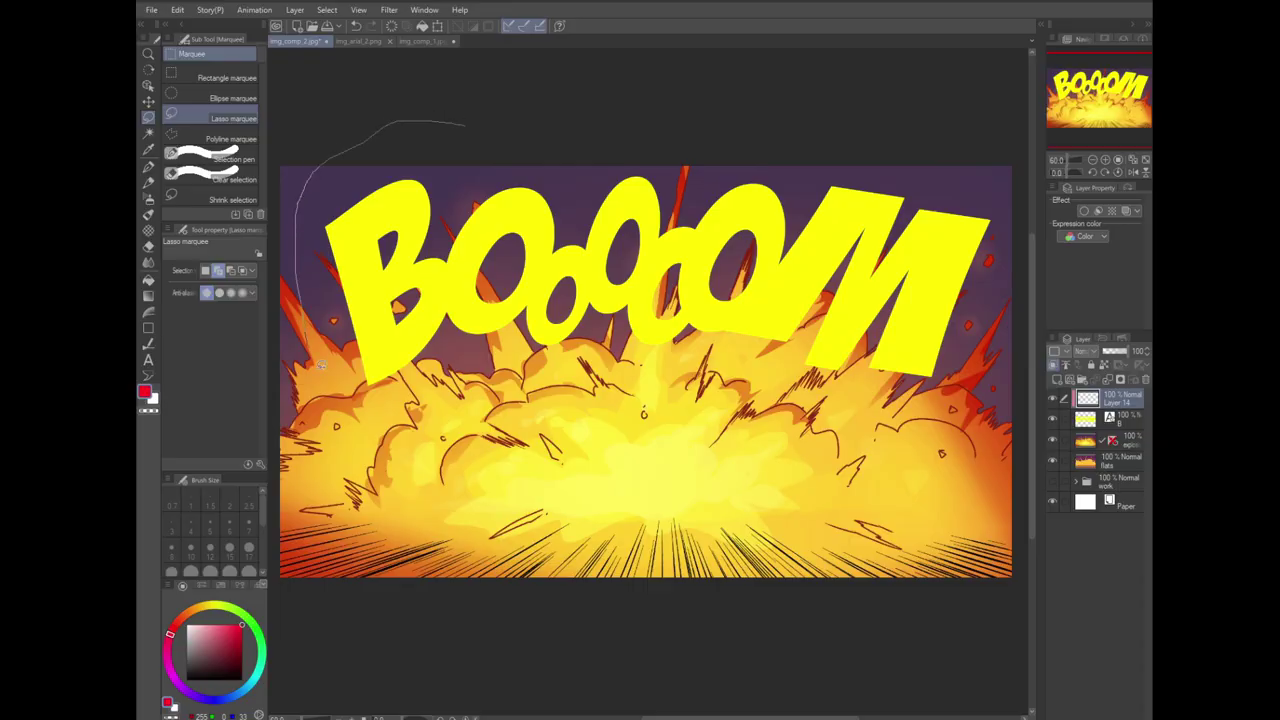
pyautogui.moveTo(322, 365)
pyautogui.mouseDown()
pyautogui.moveTo(572, 460)
pyautogui.moveTo(989, 371)
pyautogui.moveTo(1010, 294)
pyautogui.moveTo(990, 166)
pyautogui.moveTo(804, 96)
pyautogui.mouseUp()
pyautogui.moveTo(975, 133)
pyautogui.mouseDown()
pyautogui.moveTo(1010, 420)
pyautogui.moveTo(300, 470)
pyautogui.moveTo(428, 86)
pyautogui.moveTo(666, 129)
pyautogui.mouseUp()
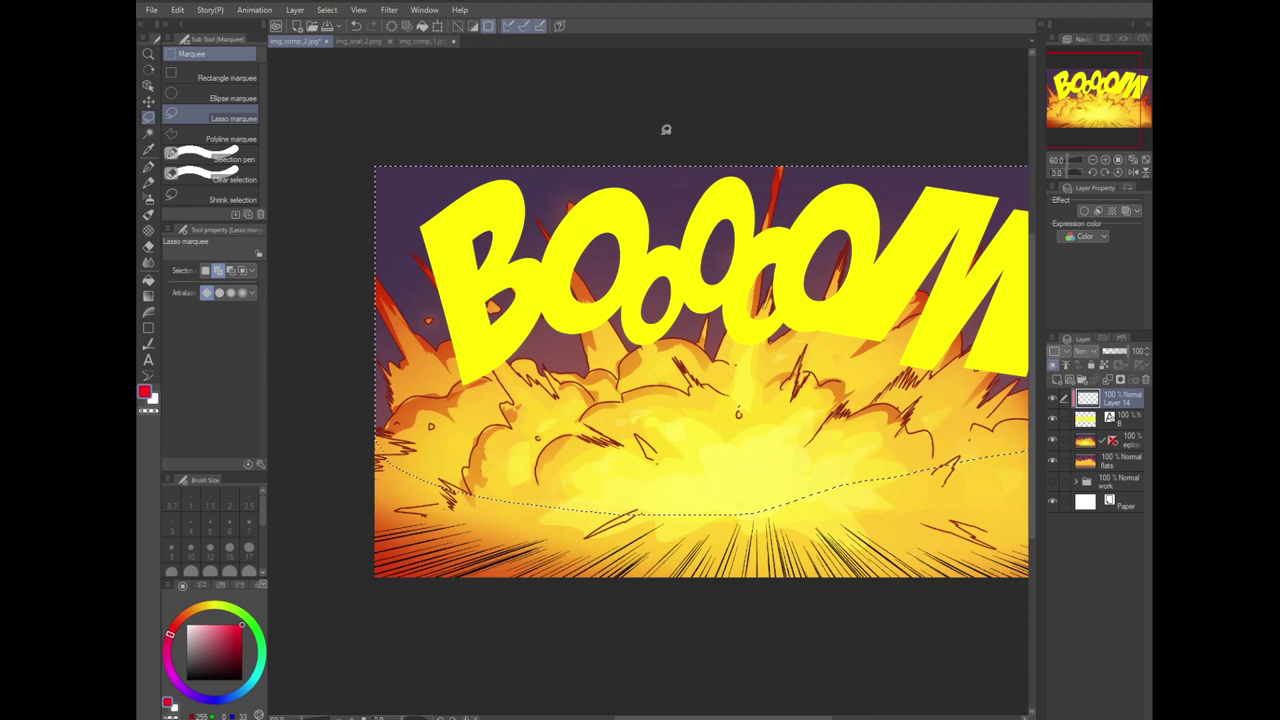
pyautogui.hscroll(1, 720, 400)
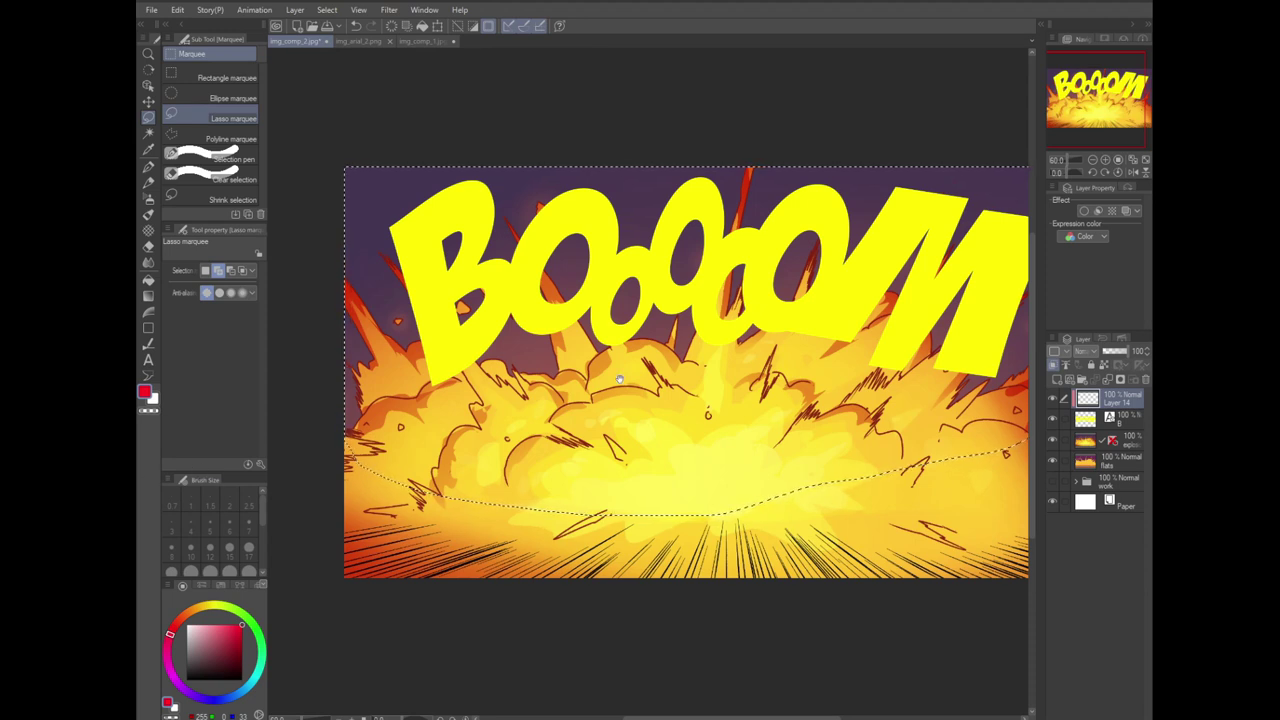
pyautogui.moveTo(619, 379); pyautogui.dragTo(566, 369)
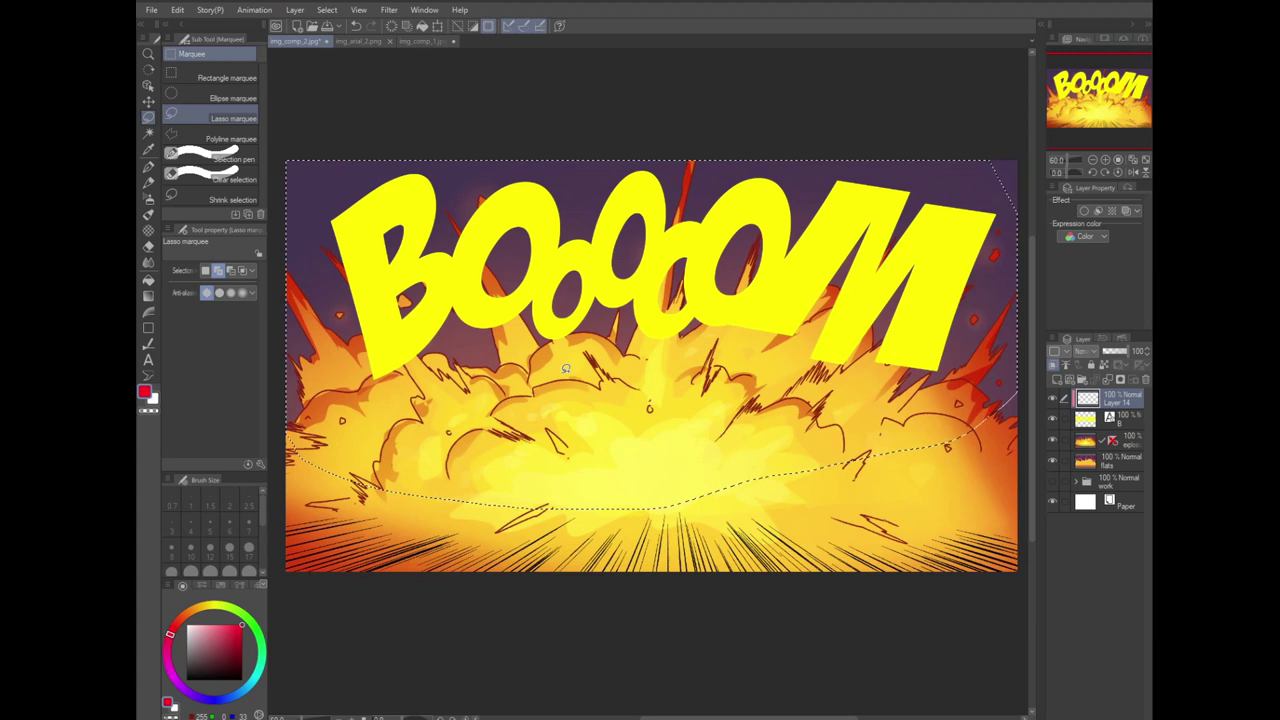
pyautogui.scroll(-2, 566, 369)
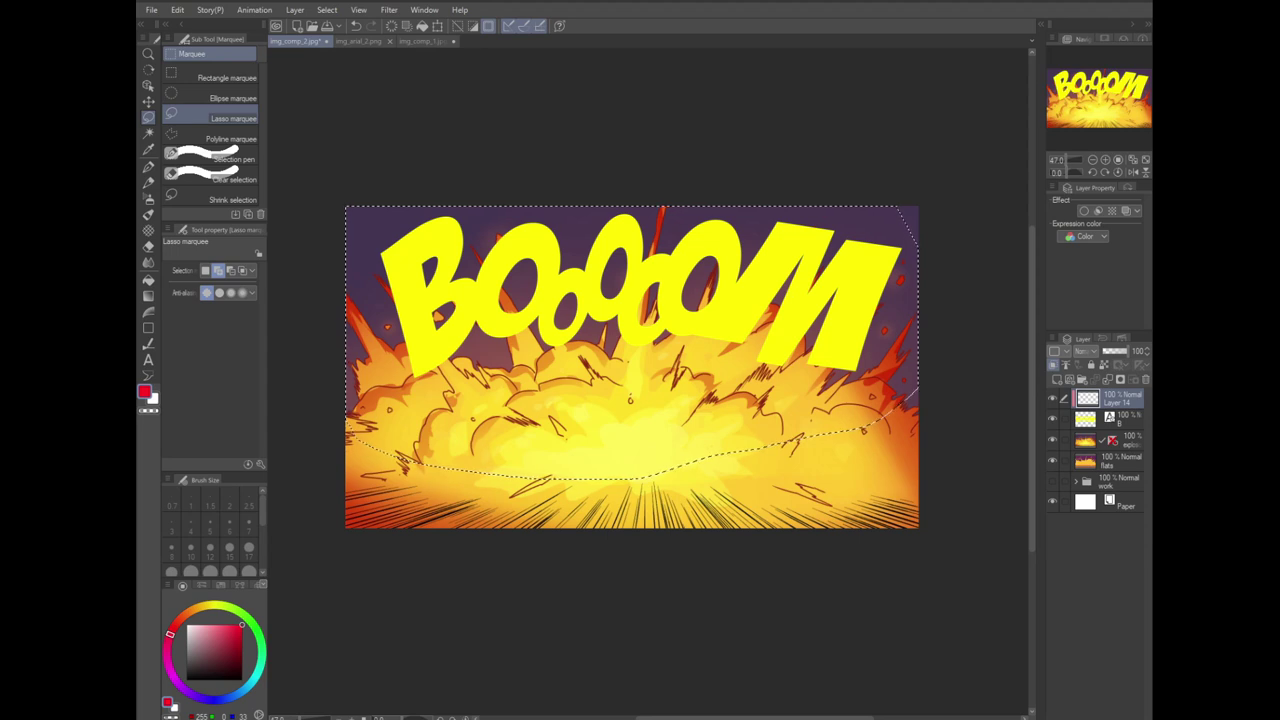
# Step: Fill the selection red on Layer 14, toggling clipping off and on so only the letters turn red
pyautogui.click(148, 281)
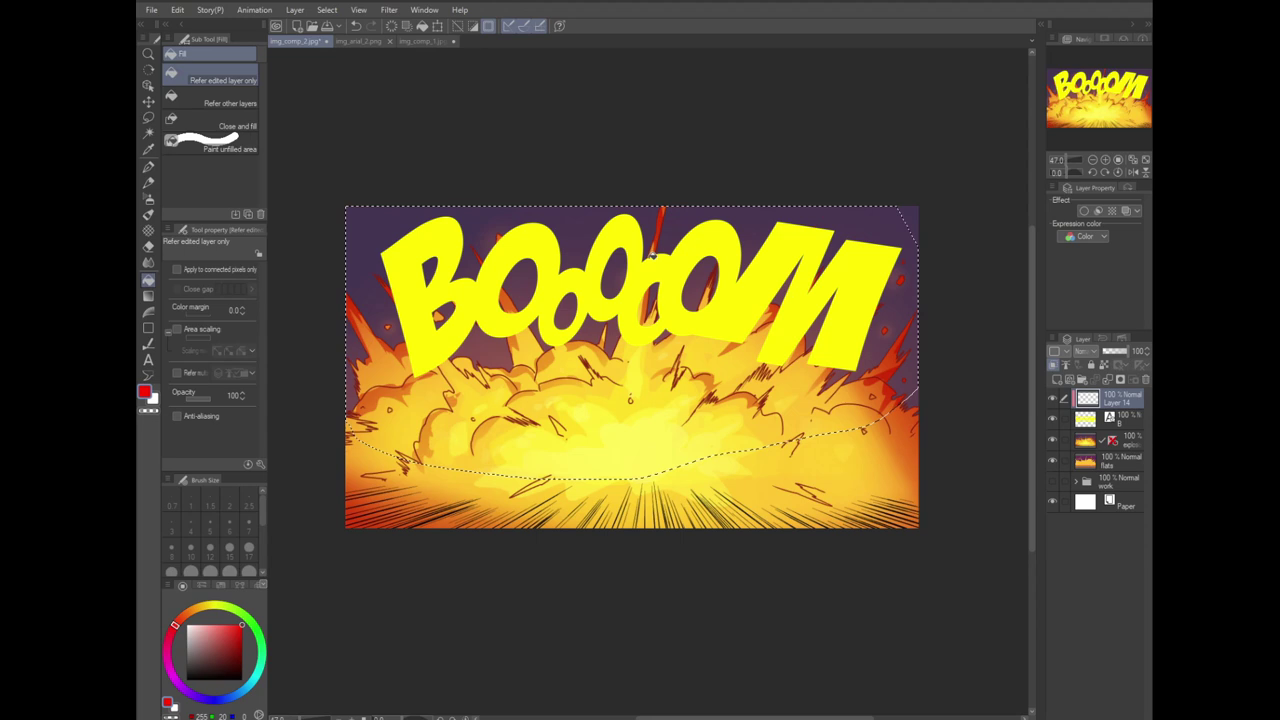
pyautogui.click(177, 10)
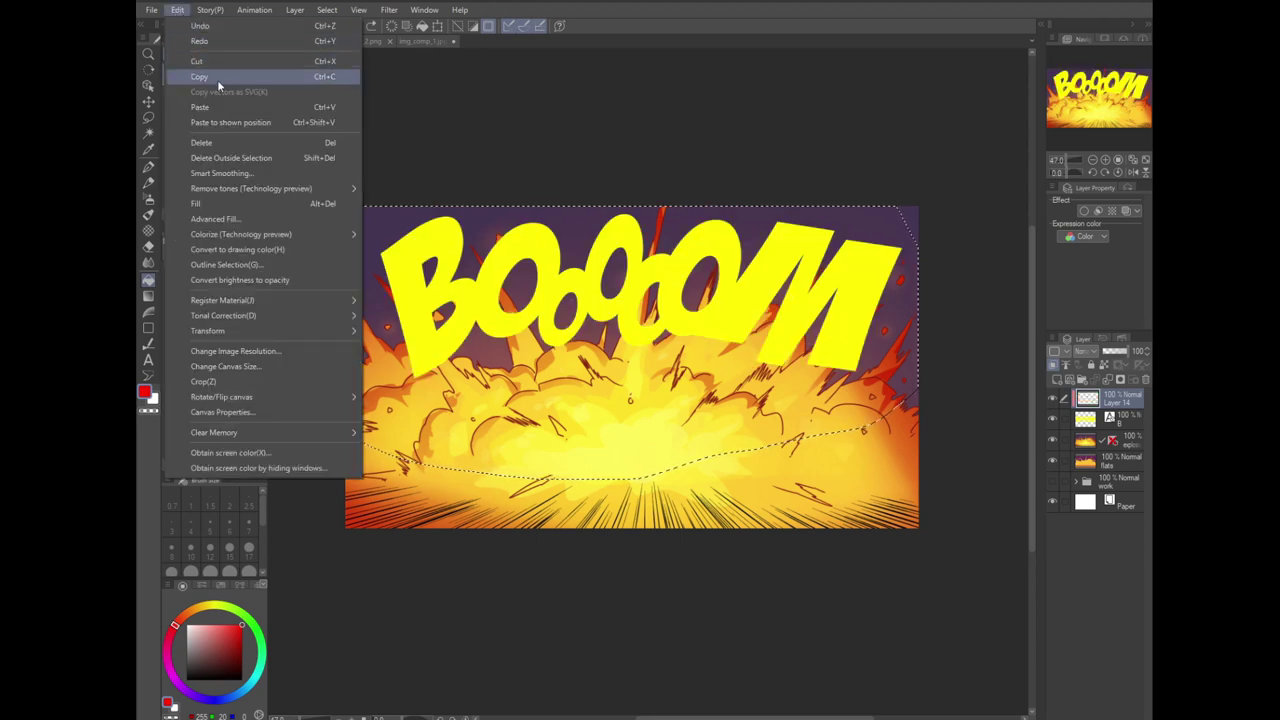
pyautogui.click(213, 206)
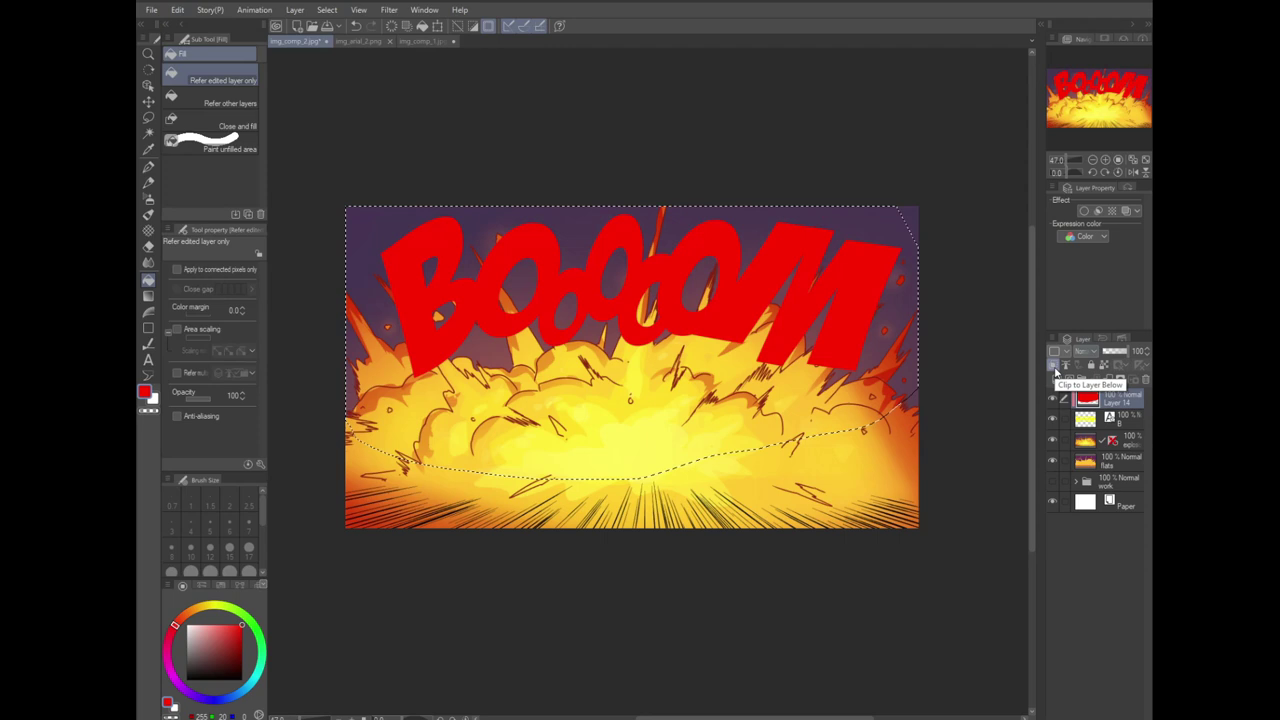
pyautogui.click(1054, 367)
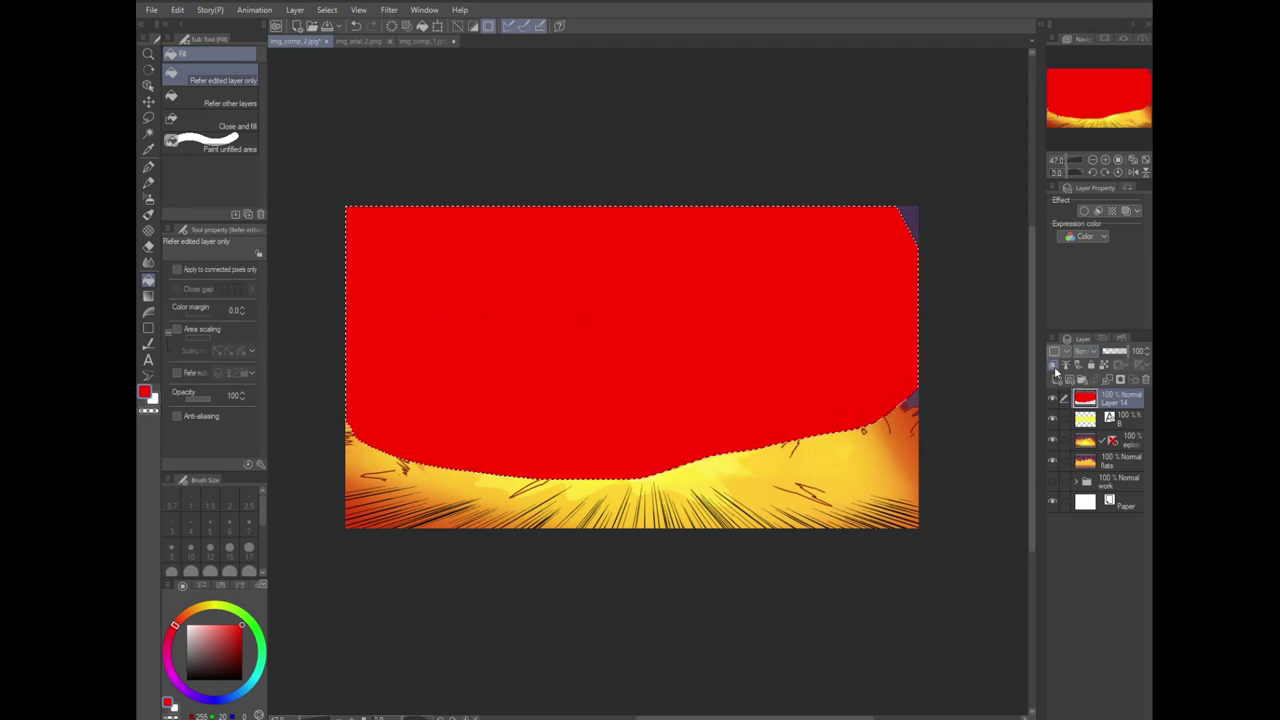
pyautogui.click(1054, 366)
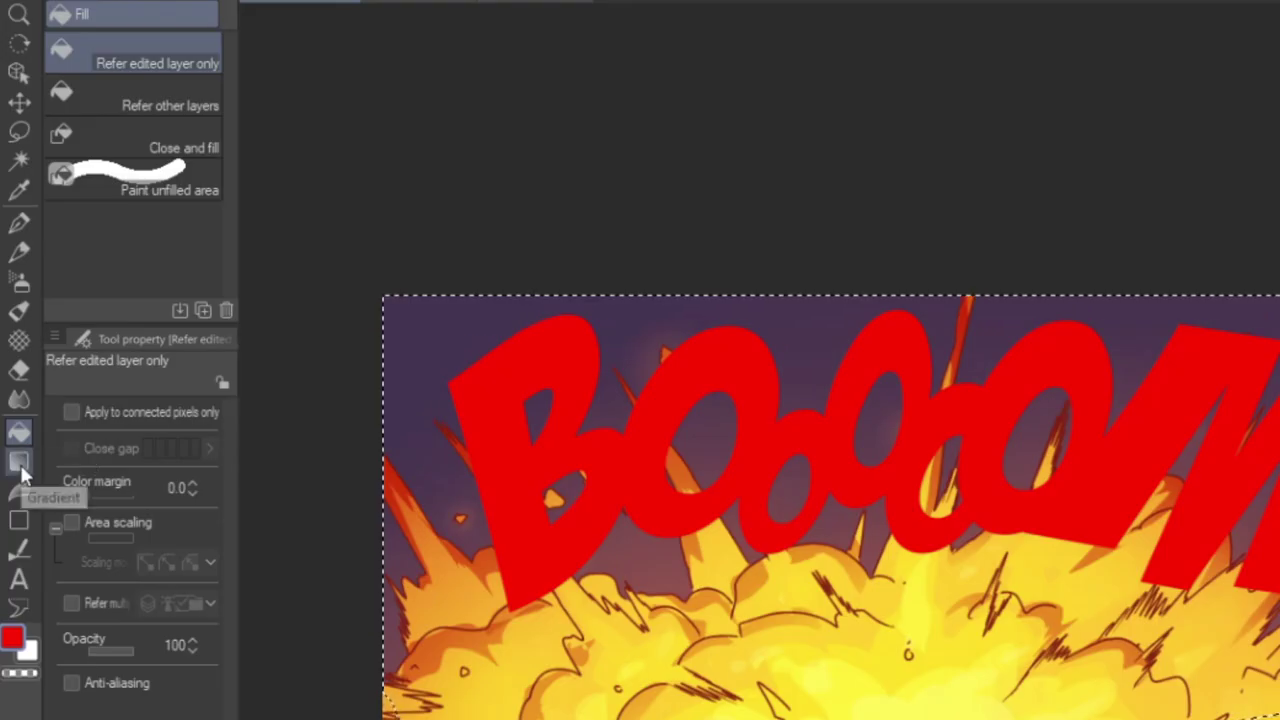
# Step: Apply a foreground-to-transparent gradient so the BOOOOM letters fade from red at the top to yellow below
pyautogui.click(148, 296)
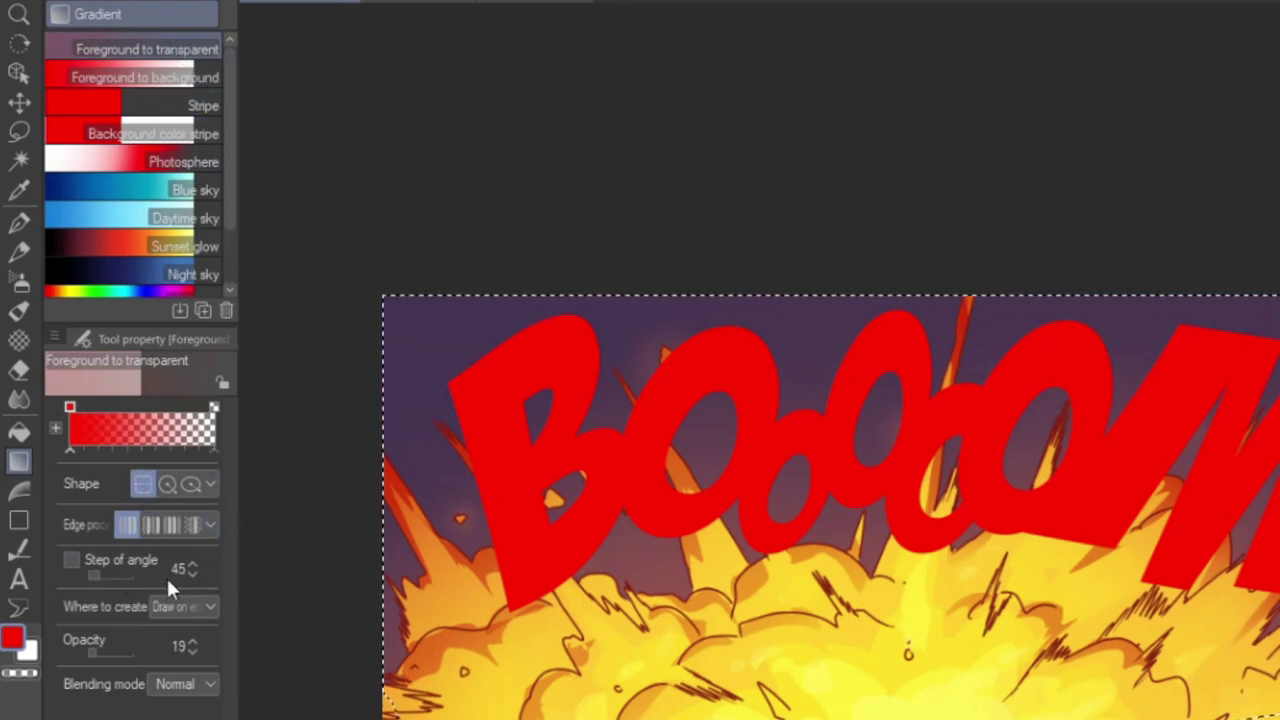
pyautogui.click(184, 650)
pyautogui.press('Return')
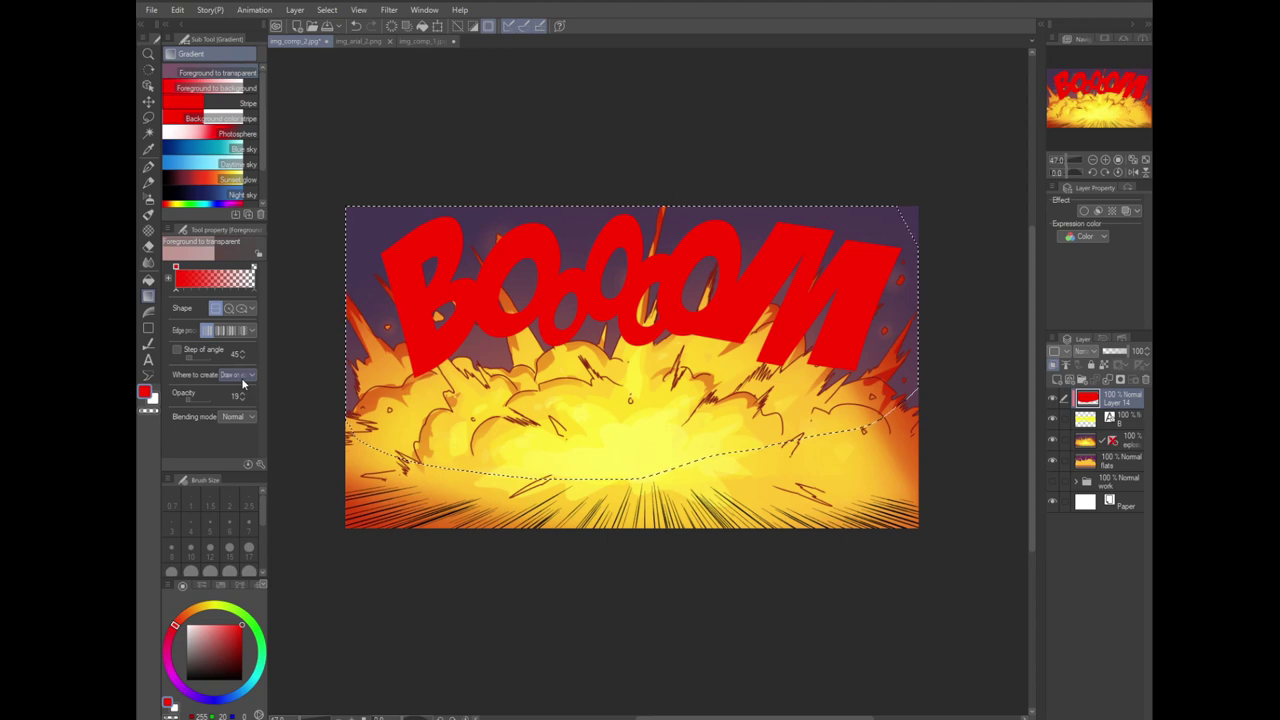
pyautogui.click(213, 606)
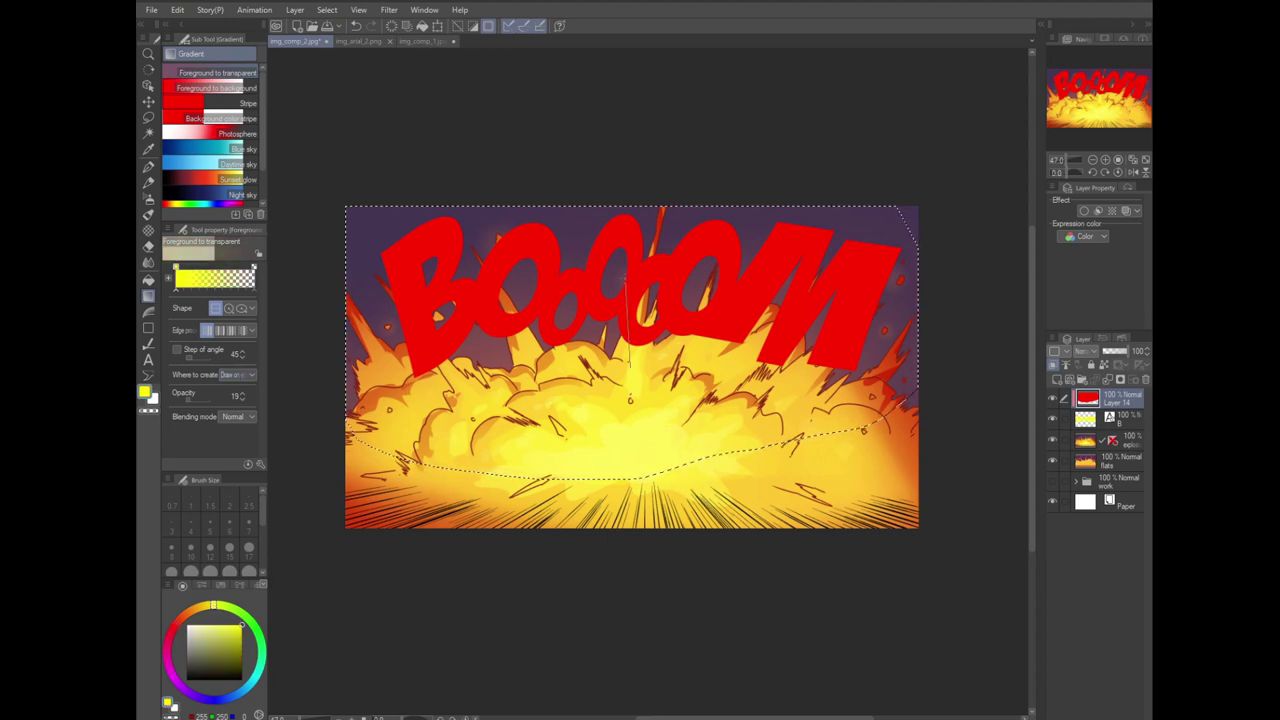
pyautogui.moveTo(626, 272); pyautogui.dragTo(626, 270)
pyautogui.moveTo(628, 354); pyautogui.dragTo(632, 250)
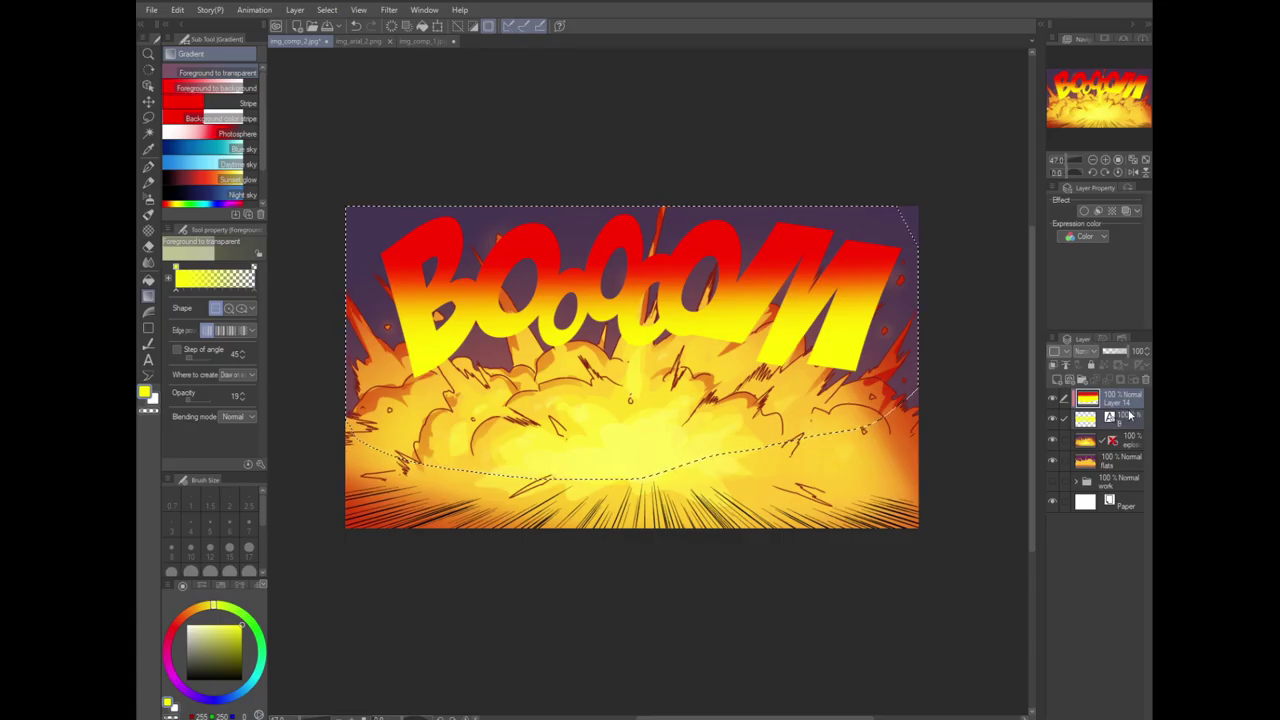
# Step: Group the gradient Layer 14 and the BOOOOM lettering into a new folder, Folder 4
pyautogui.click(296, 10)
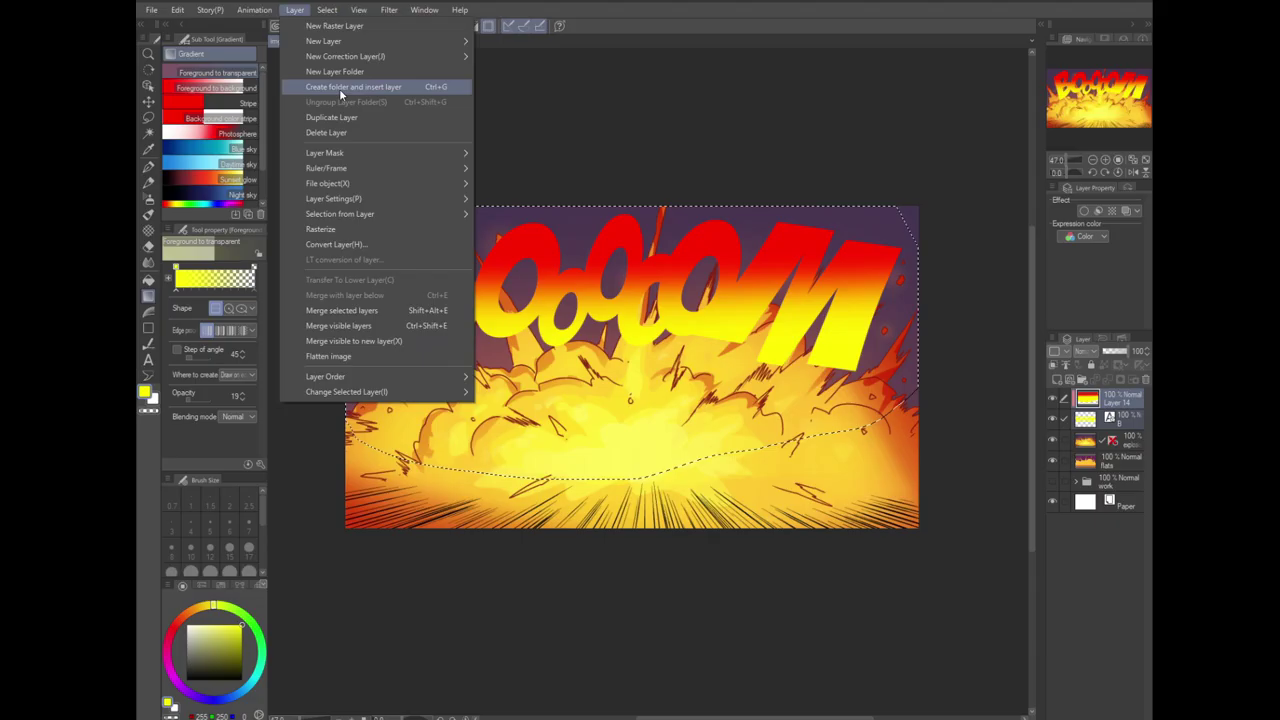
pyautogui.click(194, 162)
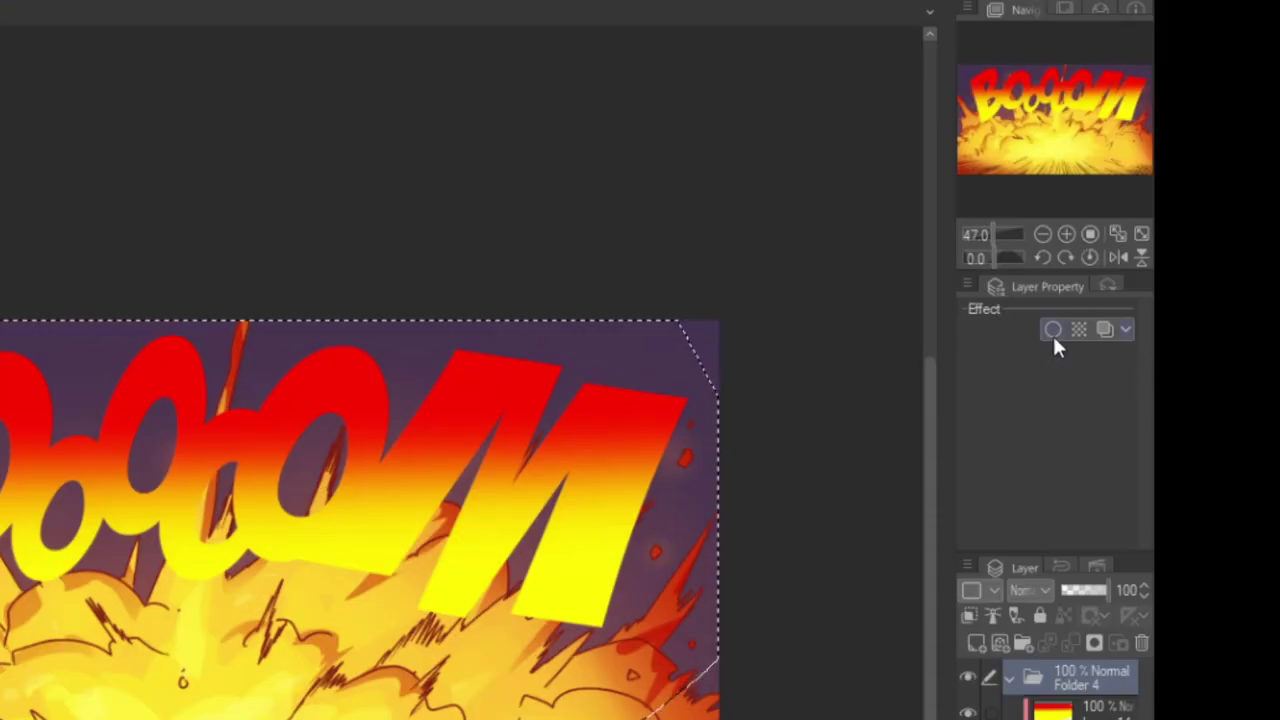
# Step: Enable a yellow (FFFF00) border effect on Folder 4 with edge thickness 8.0
pyautogui.click(1053, 335)
pyautogui.click(355, 15)
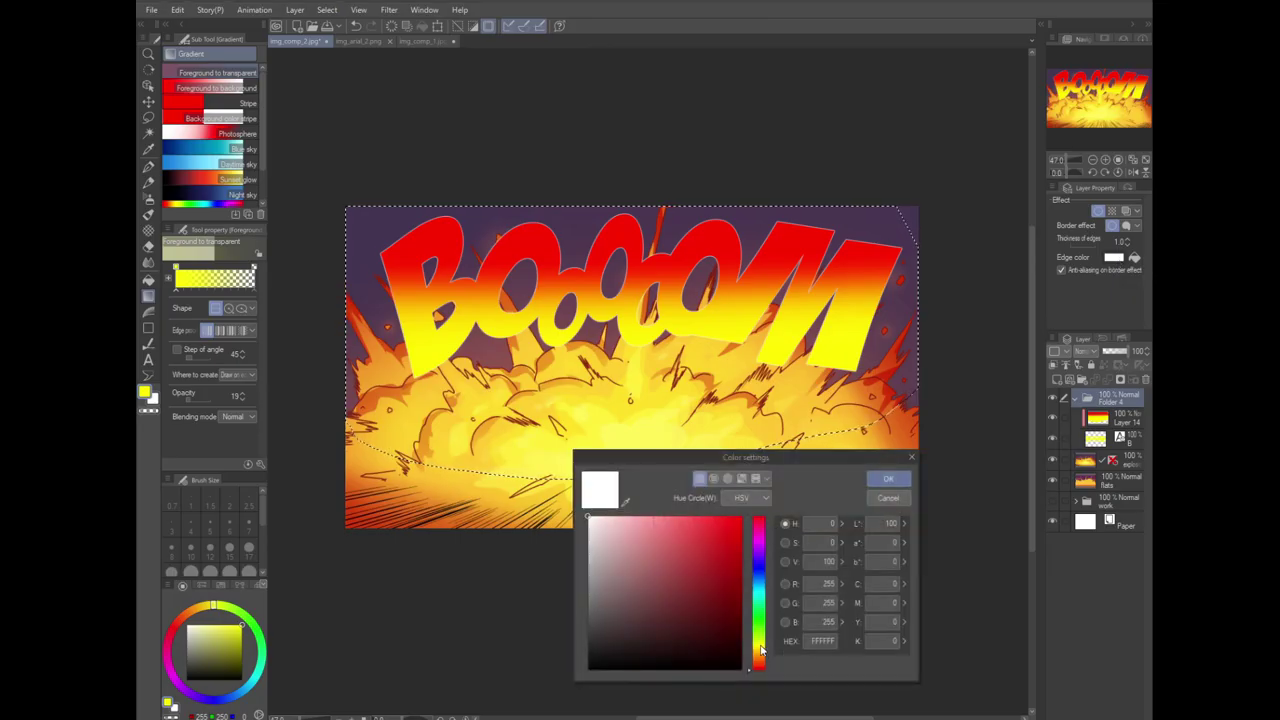
pyautogui.click(758, 643)
pyautogui.click(741, 517)
pyautogui.click(758, 645)
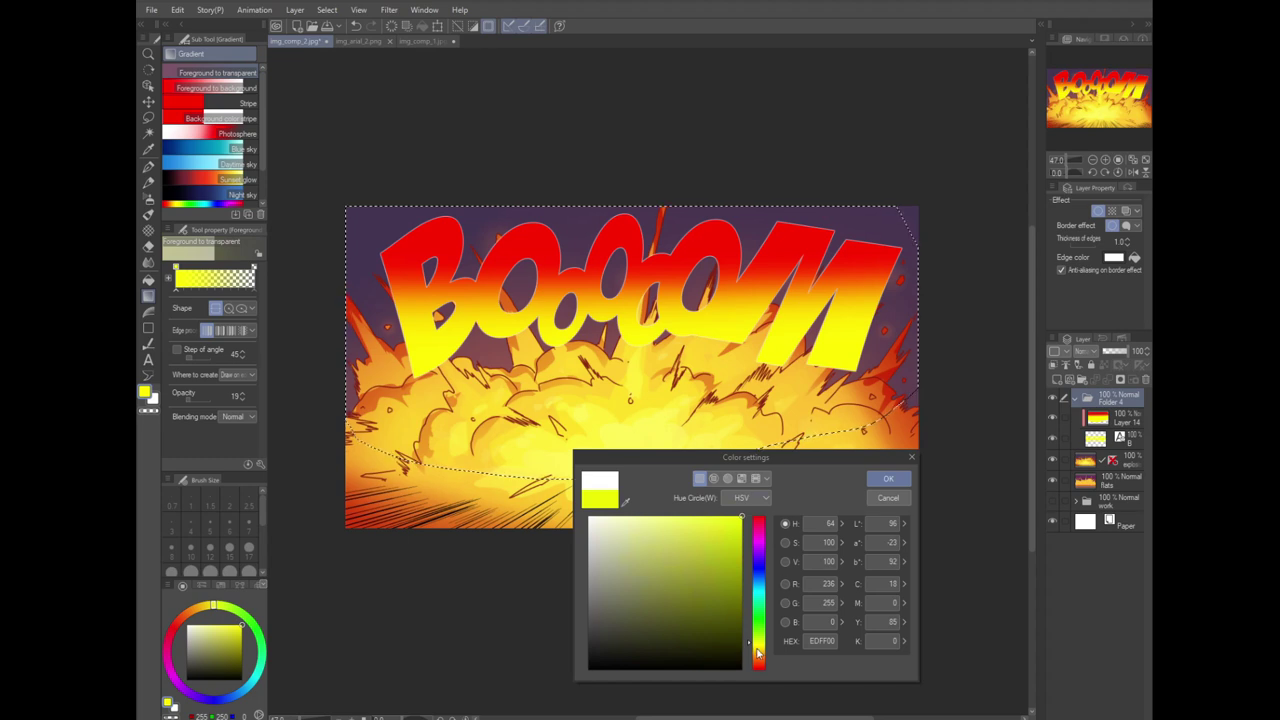
pyautogui.click(895, 483)
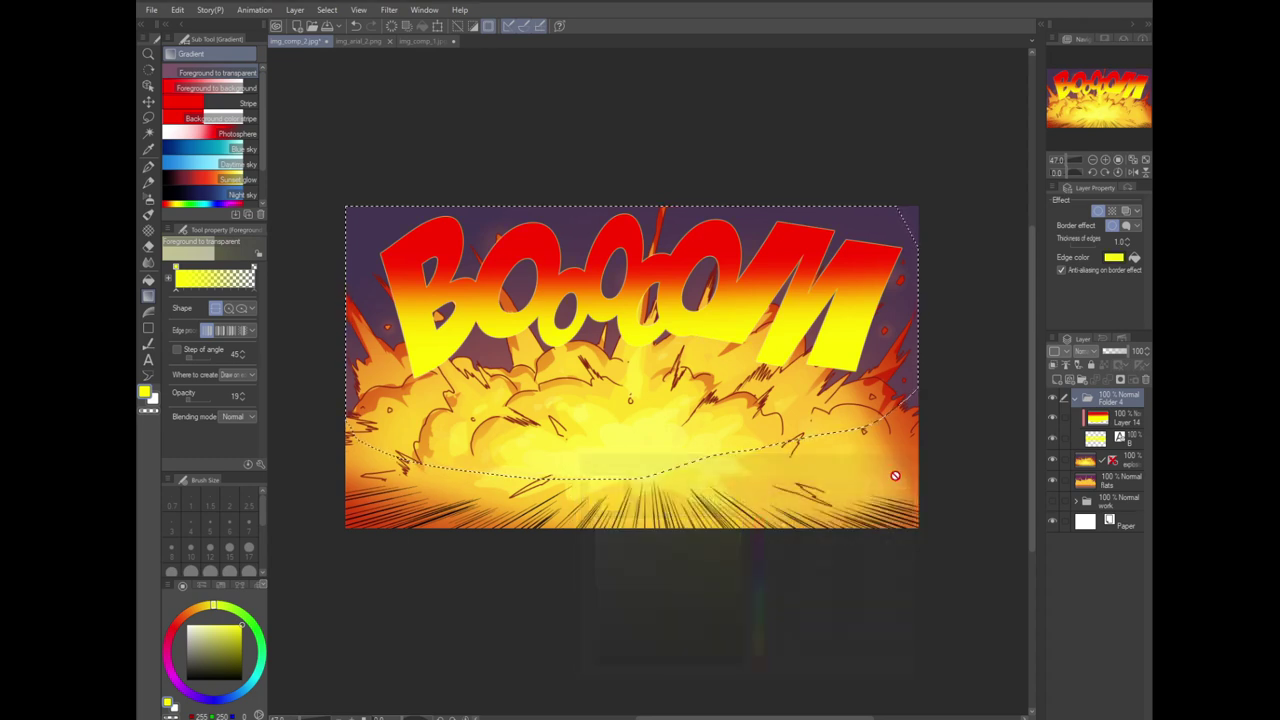
pyautogui.click(1128, 242)
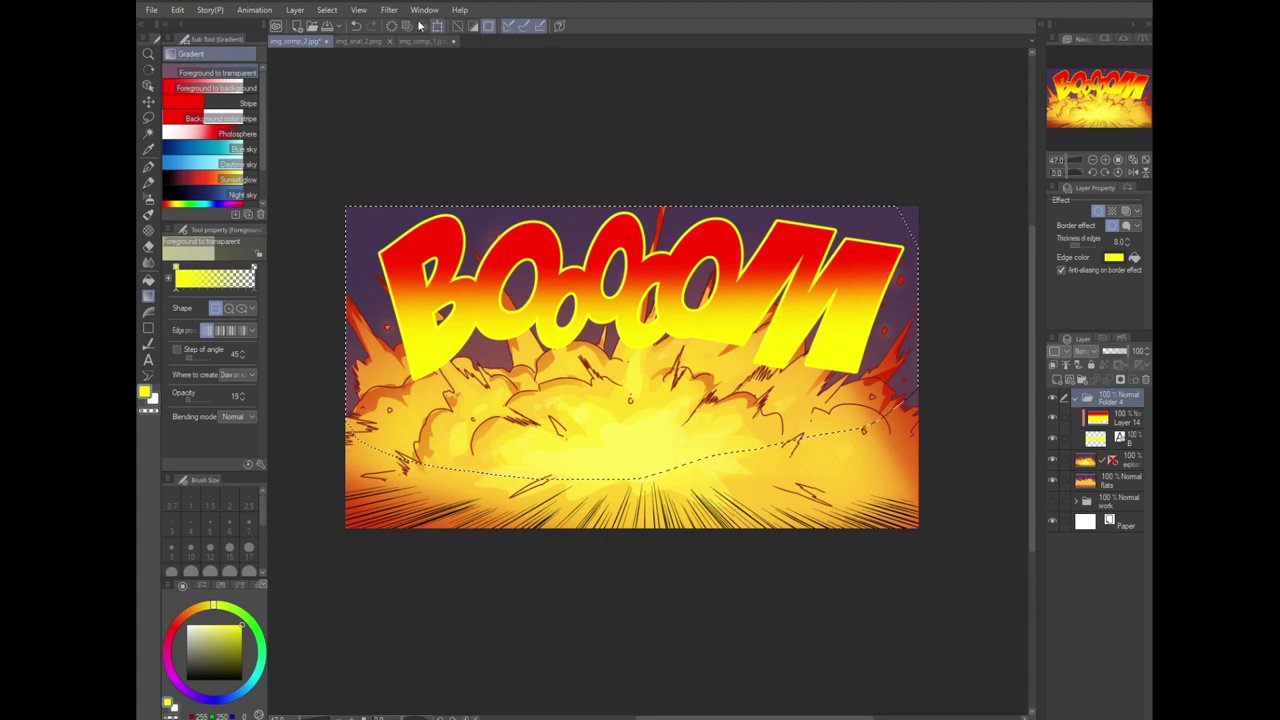
# Step: Wrap Folder 4 in a new folder with a dark red (5E0305) border effect
pyautogui.click(295, 10)
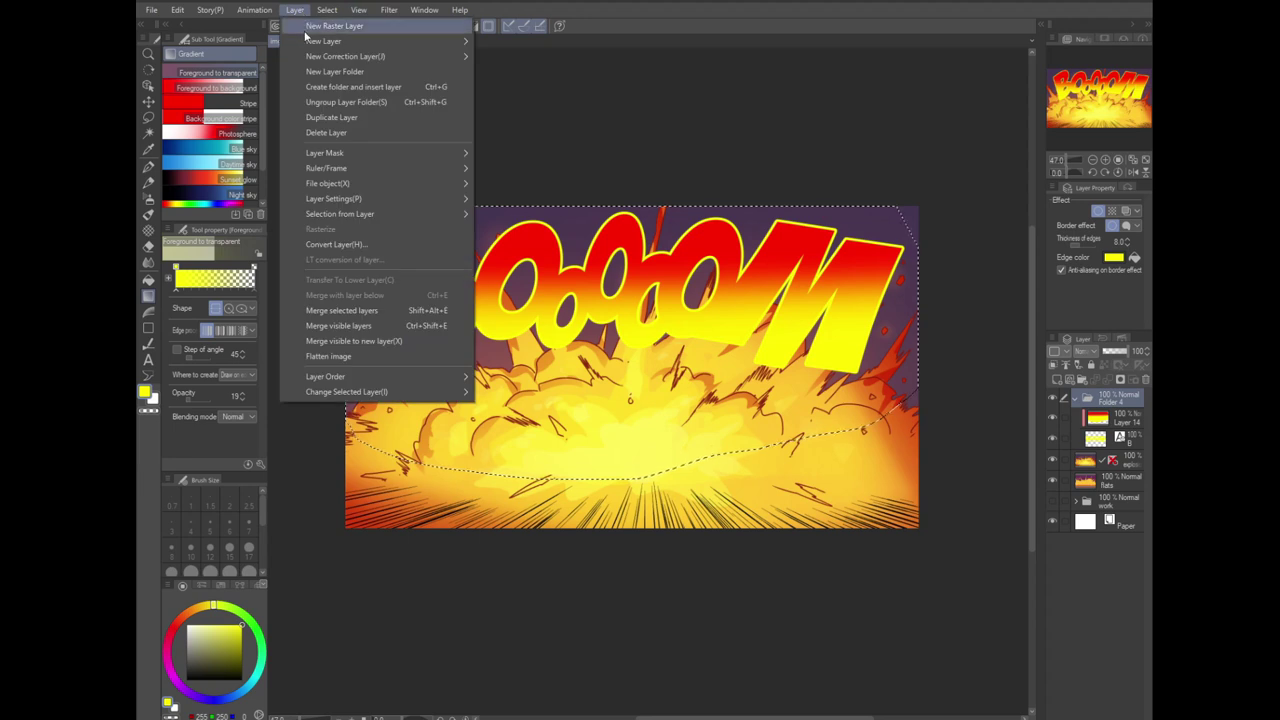
pyautogui.click(331, 88)
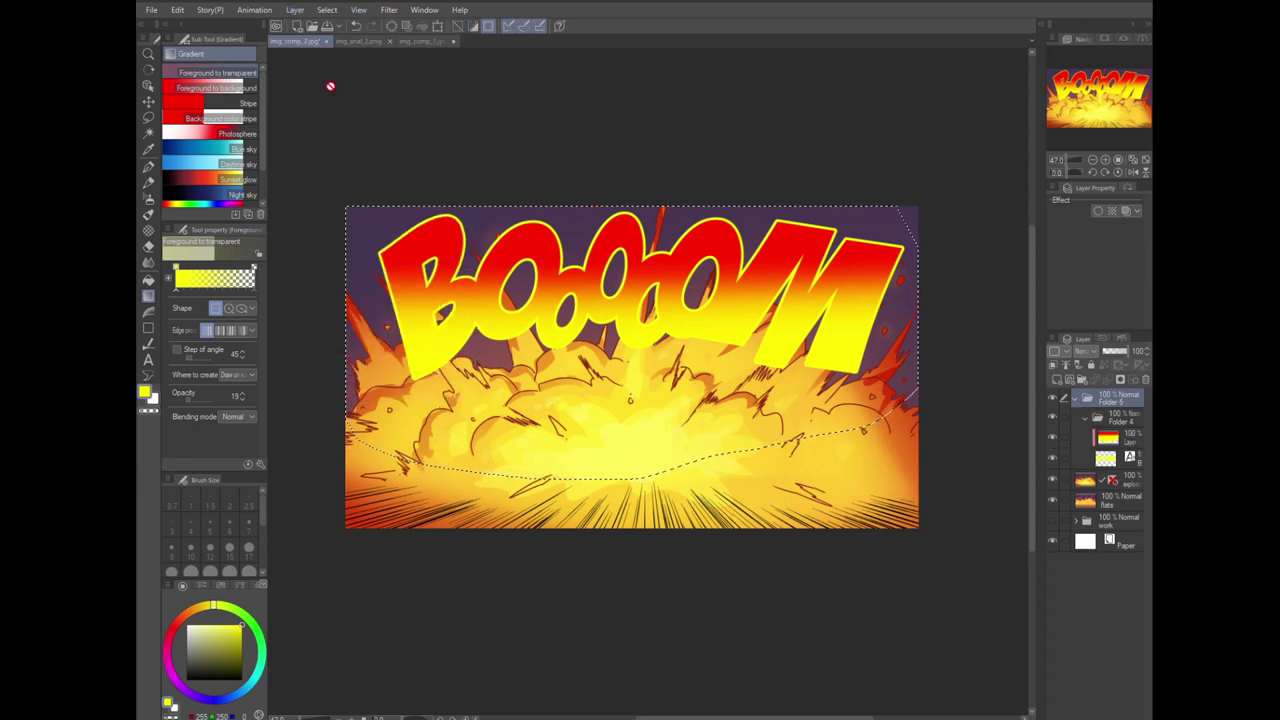
pyautogui.click(1097, 214)
pyautogui.click(1113, 257)
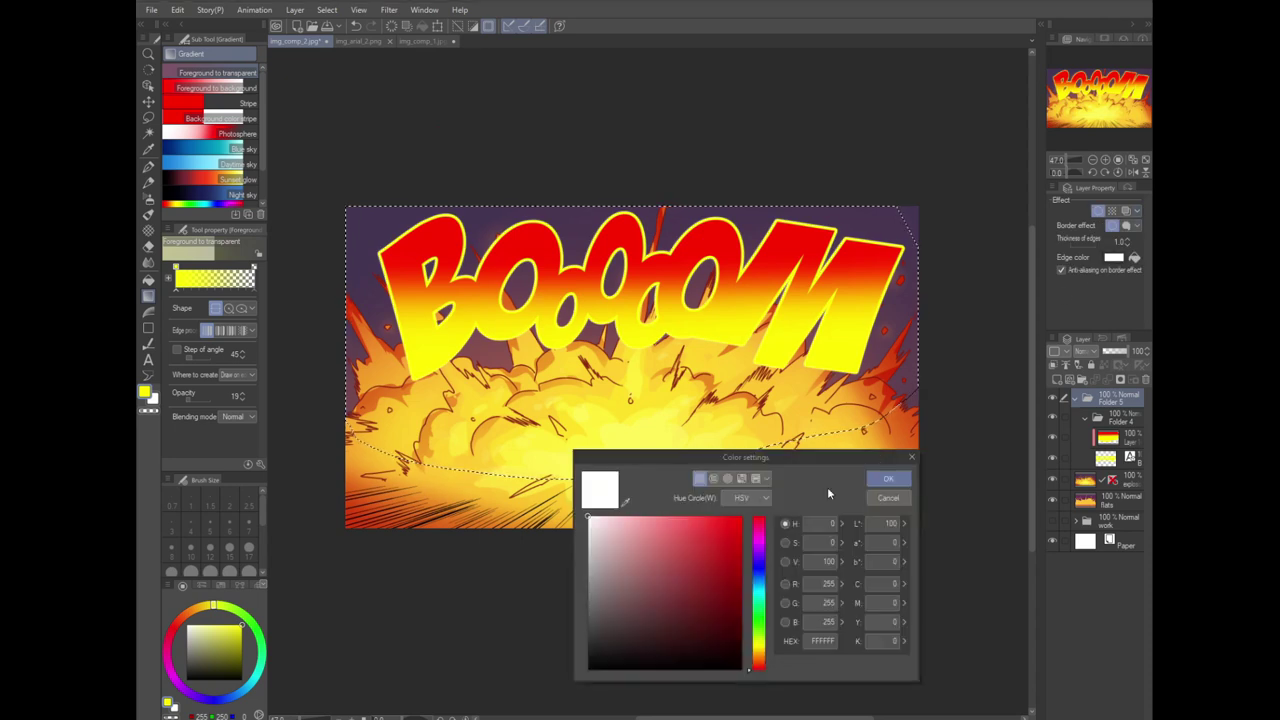
pyautogui.click(762, 521)
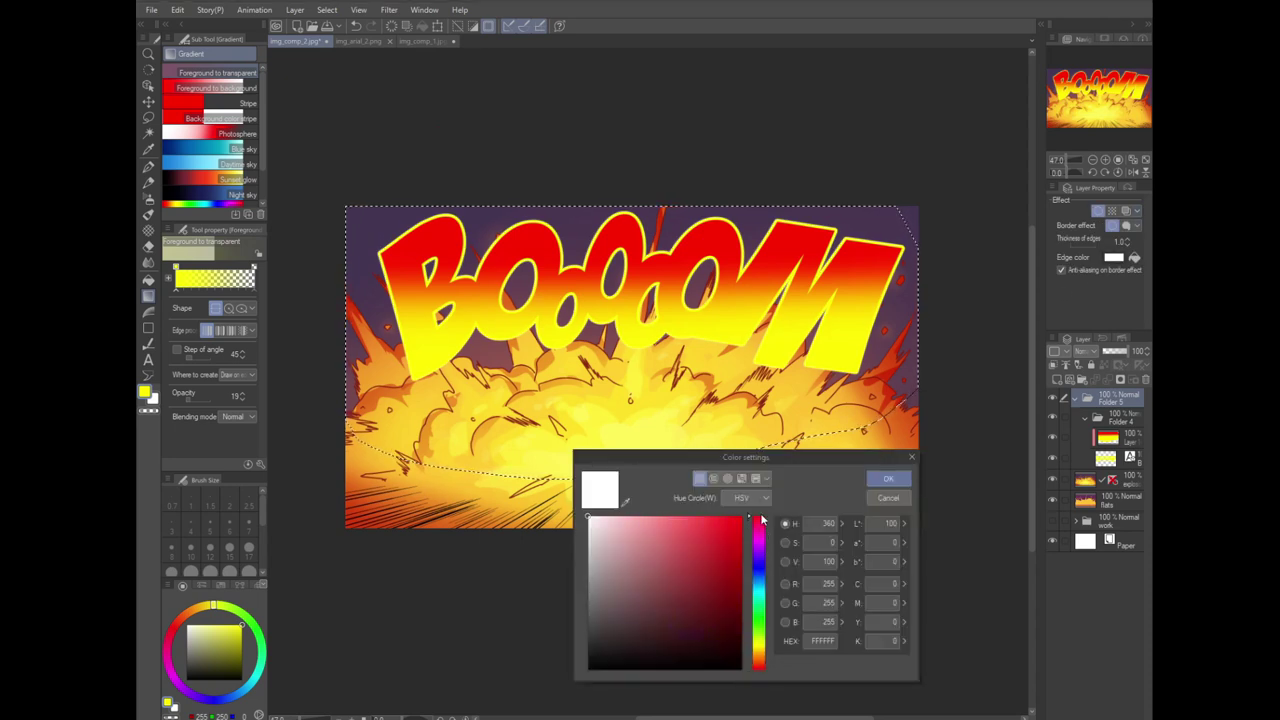
pyautogui.moveTo(739, 594); pyautogui.dragTo(735, 613)
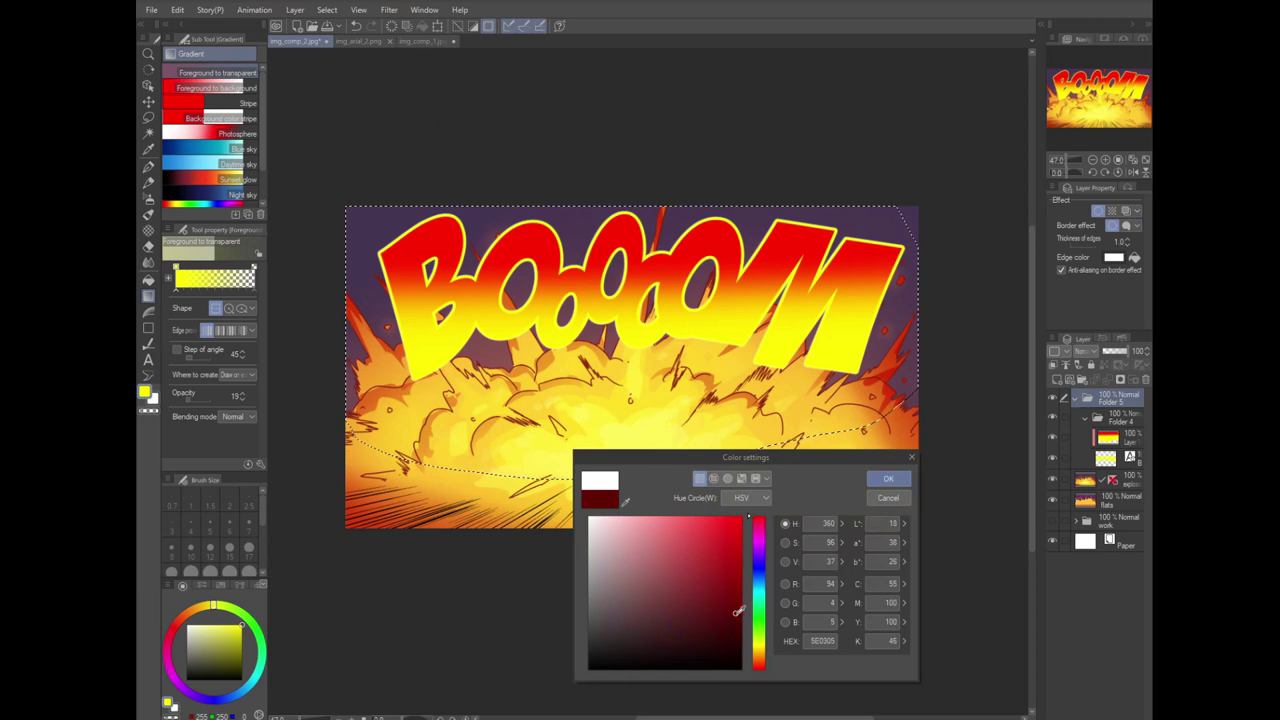
pyautogui.click(888, 480)
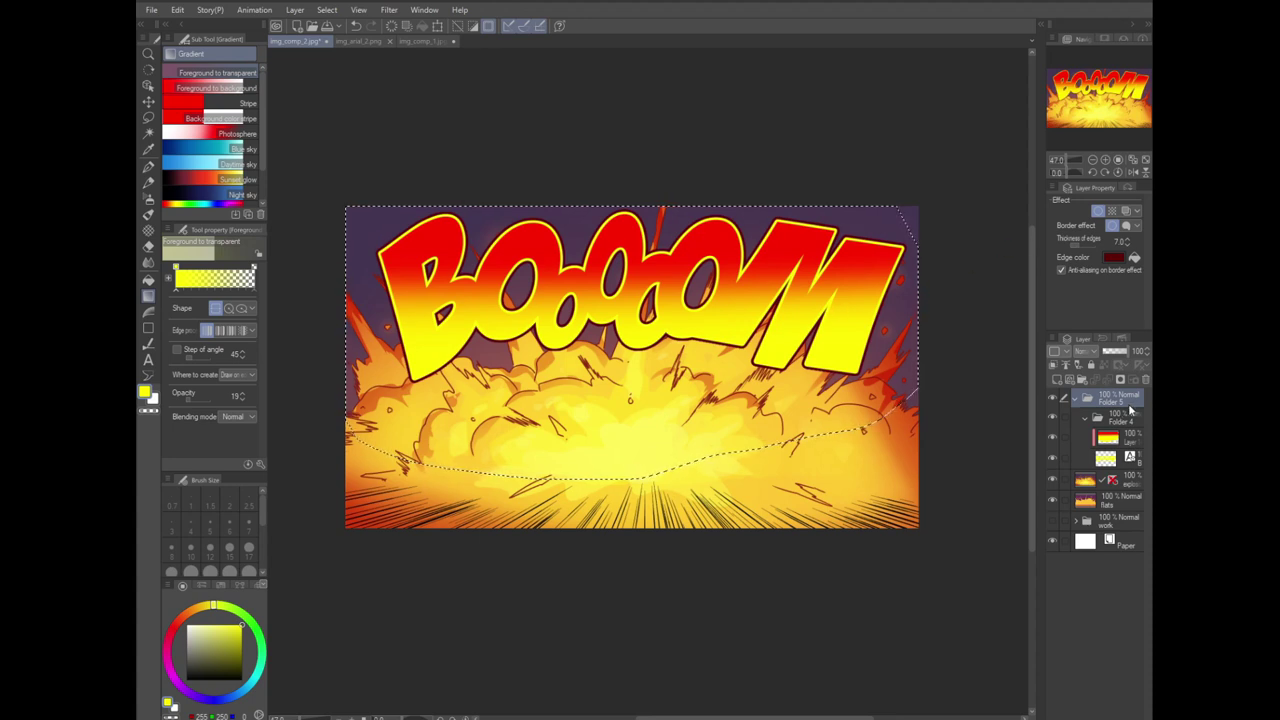
# Step: Group the folders again with Ctrl+G and raise the dark border's thickness toward 7.0
pyautogui.hotkey('ctrl', 'g')
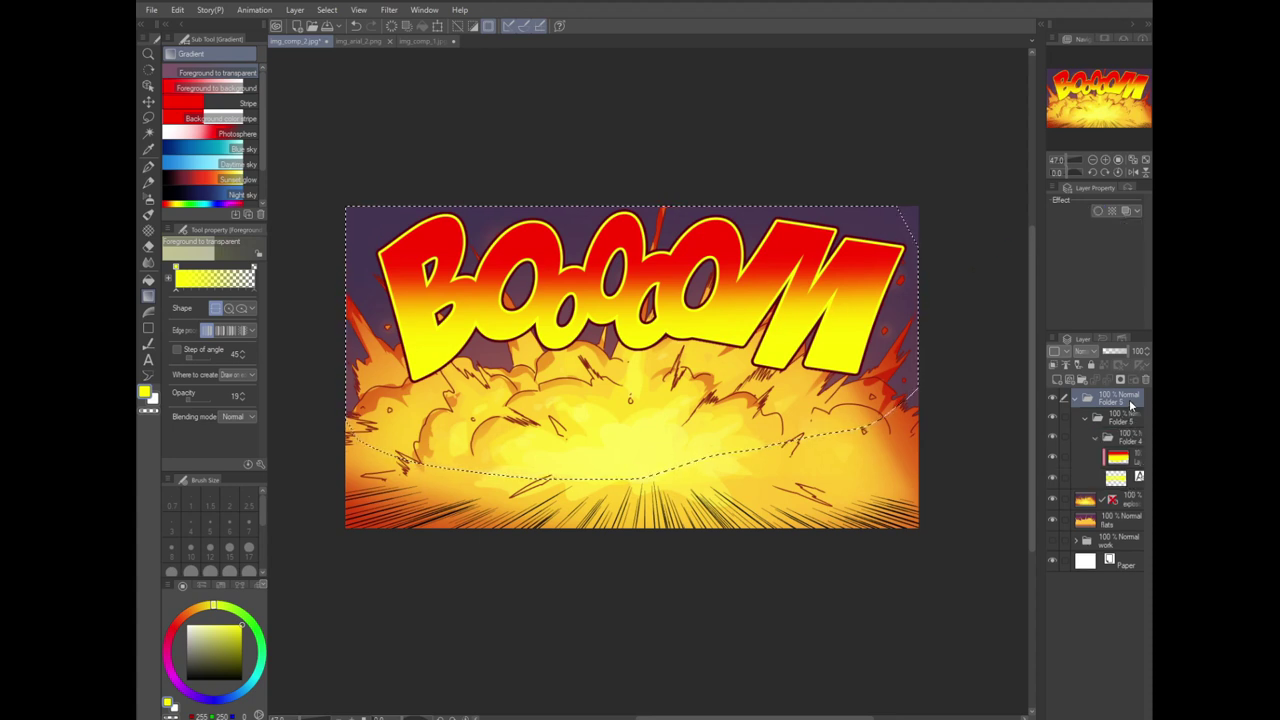
pyautogui.click(1127, 242)
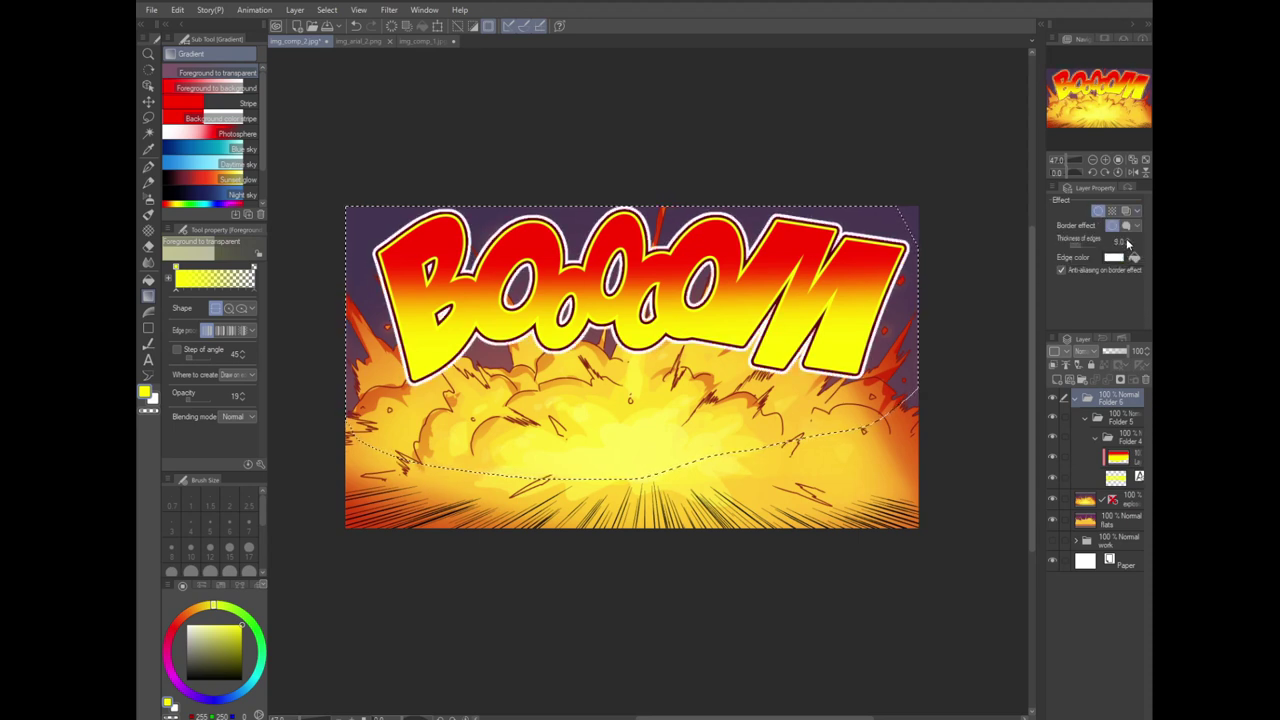
pyautogui.click(1127, 242)
pyautogui.click(1127, 242)
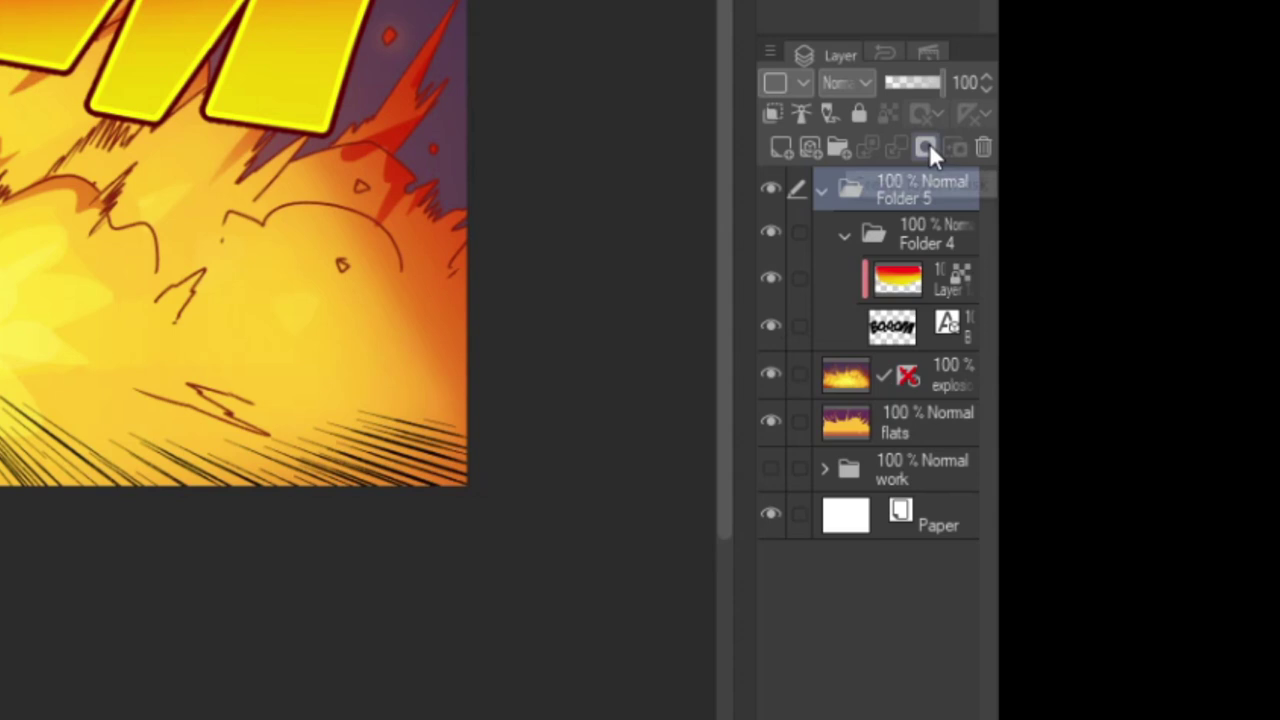
# Step: Add a blank layer mask to Folder 5 and switch editing between the folder and its mask
pyautogui.click(926, 148)
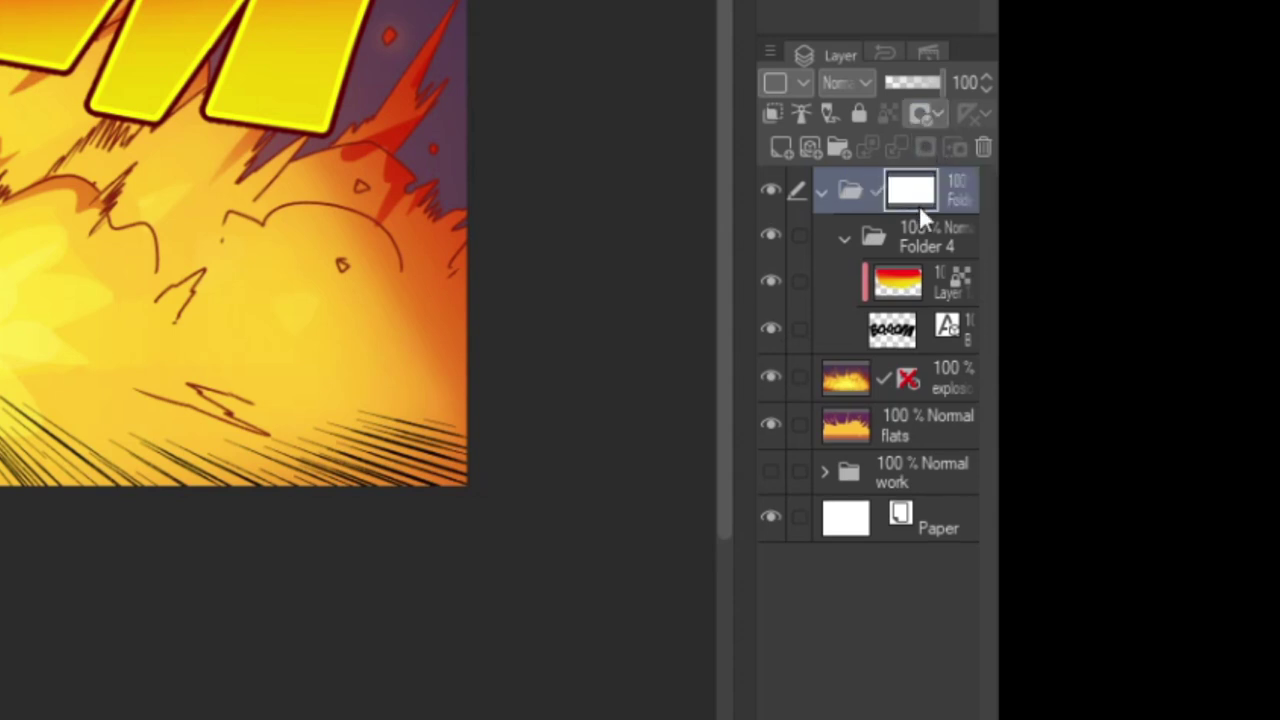
pyautogui.click(857, 188)
pyautogui.click(898, 189)
pyautogui.click(851, 195)
pyautogui.click(910, 193)
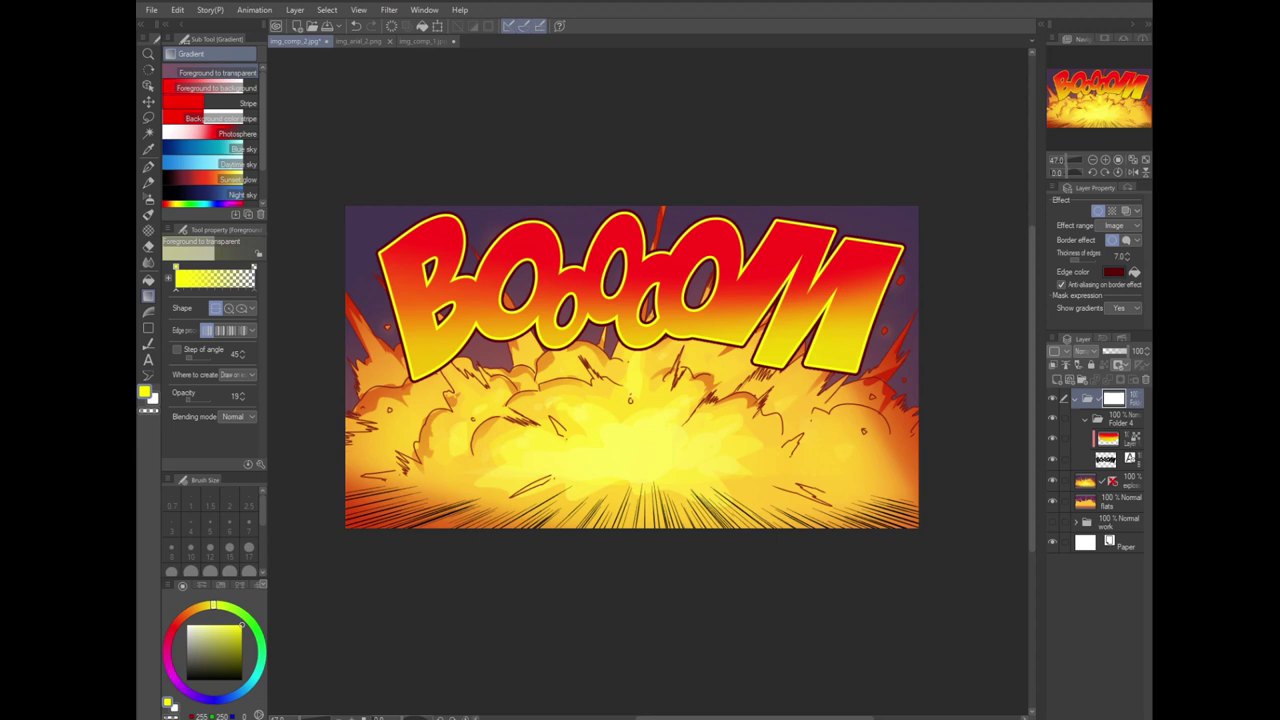
# Step: Select the explosion's colour region on the flats layer and expand the selection by 4 px
pyautogui.click(148, 133)
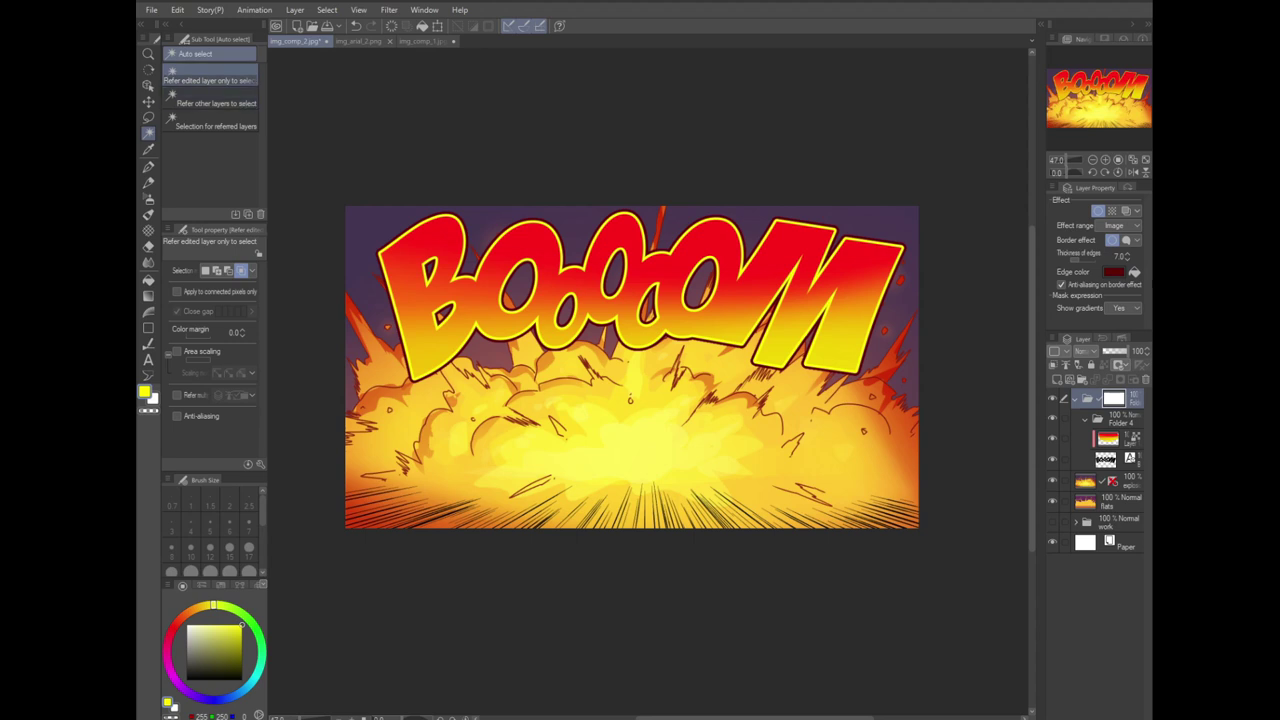
pyautogui.click(1131, 509)
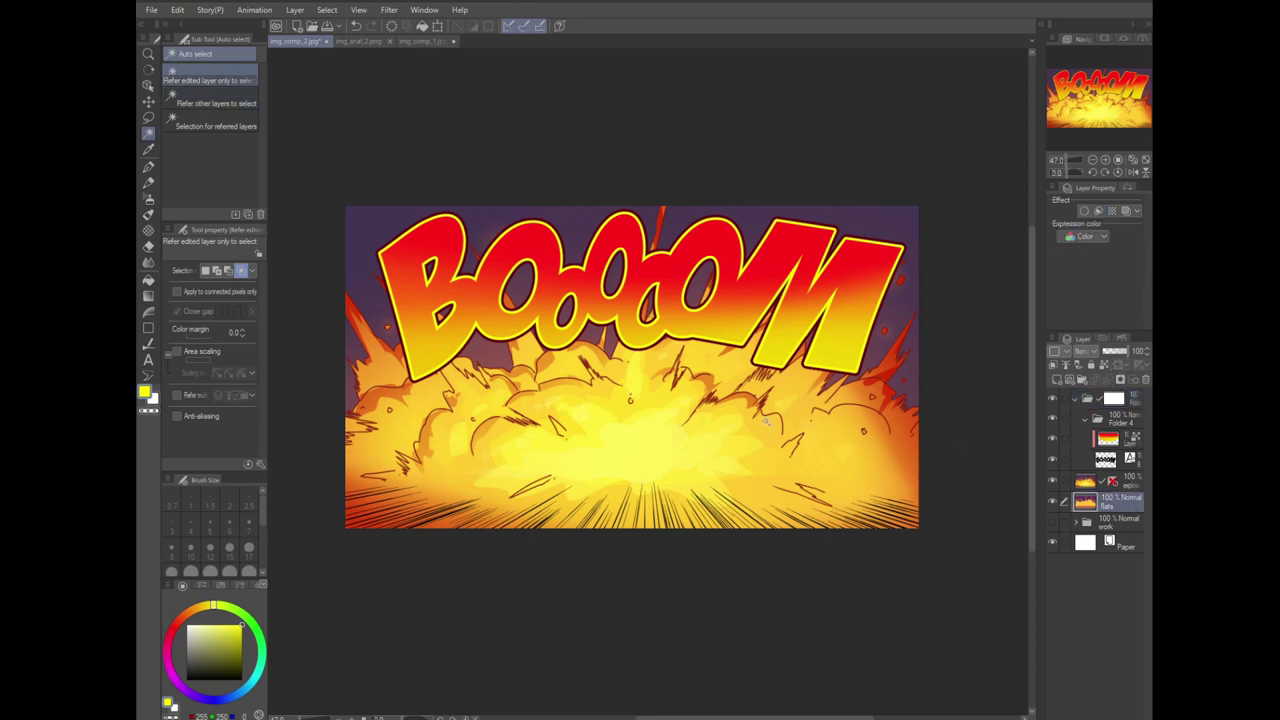
pyautogui.click(681, 395)
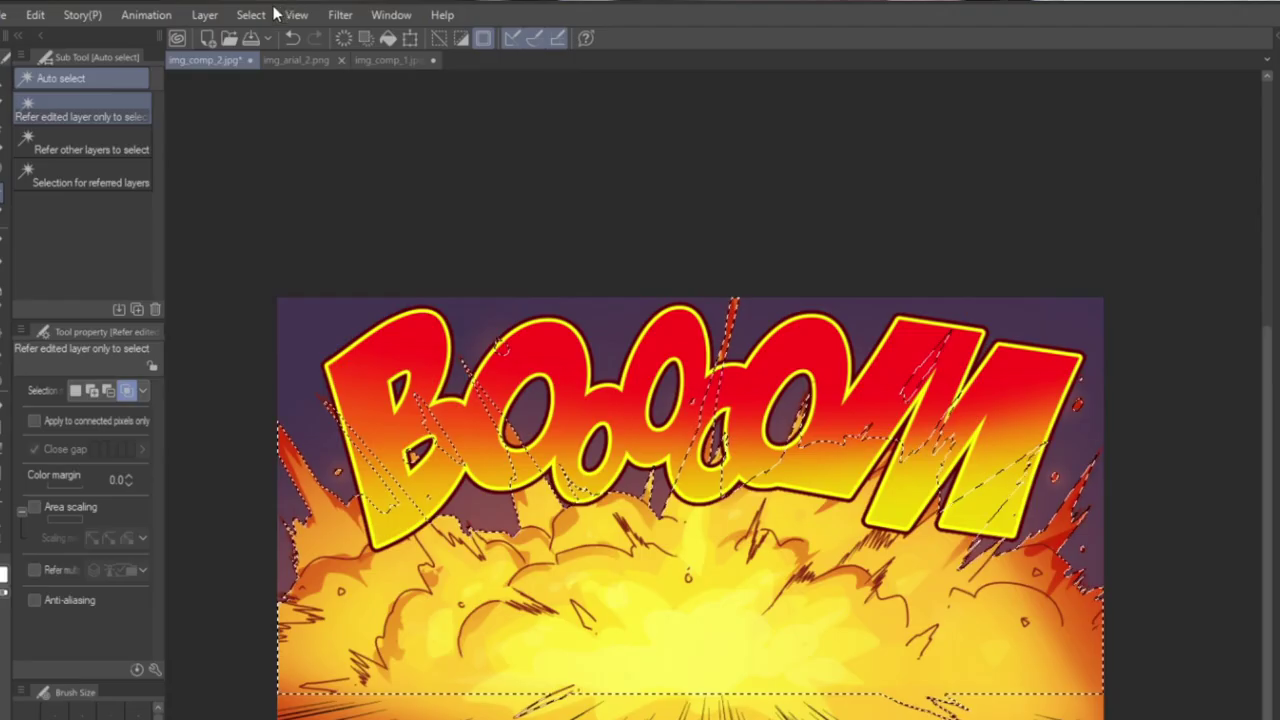
pyautogui.click(327, 9)
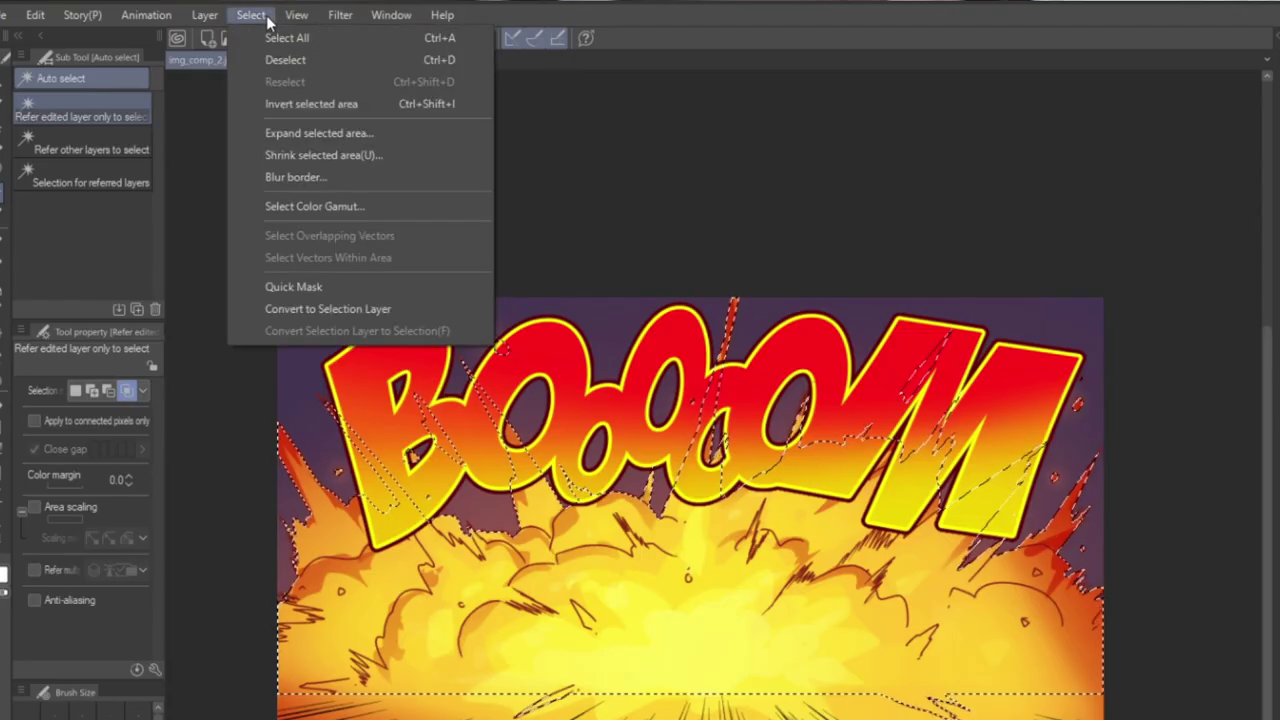
pyautogui.click(298, 132)
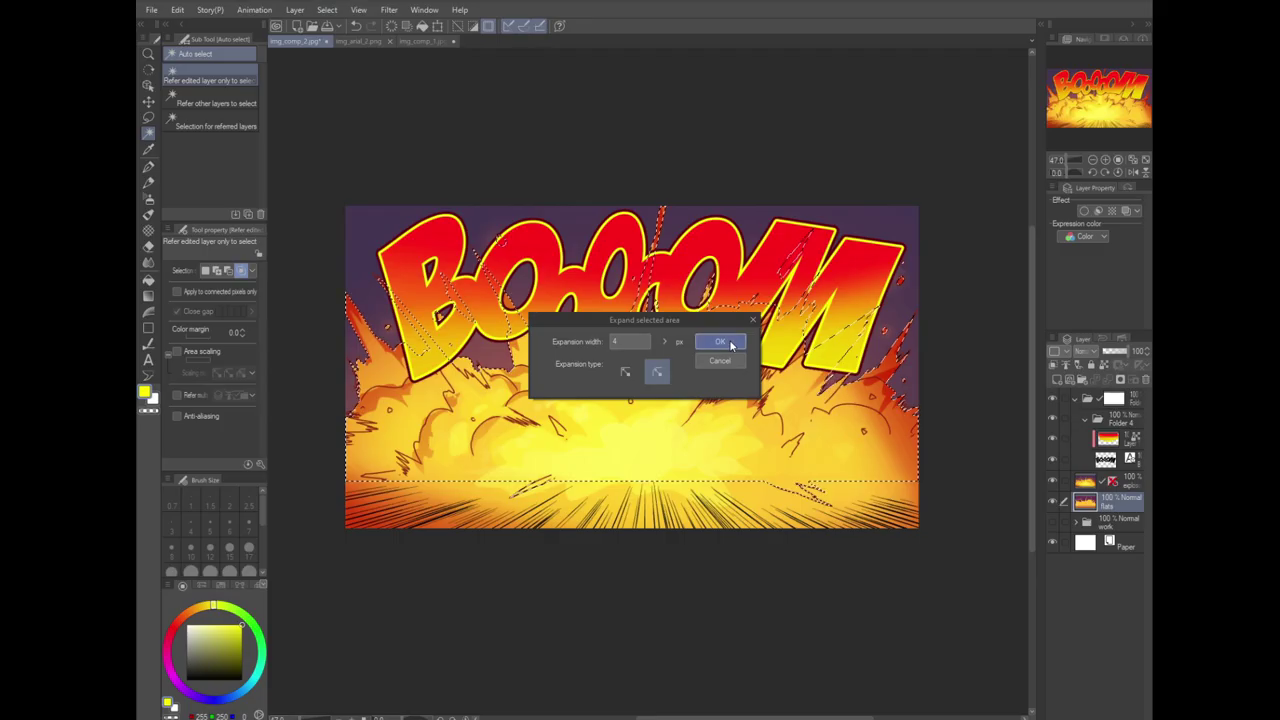
pyautogui.click(720, 342)
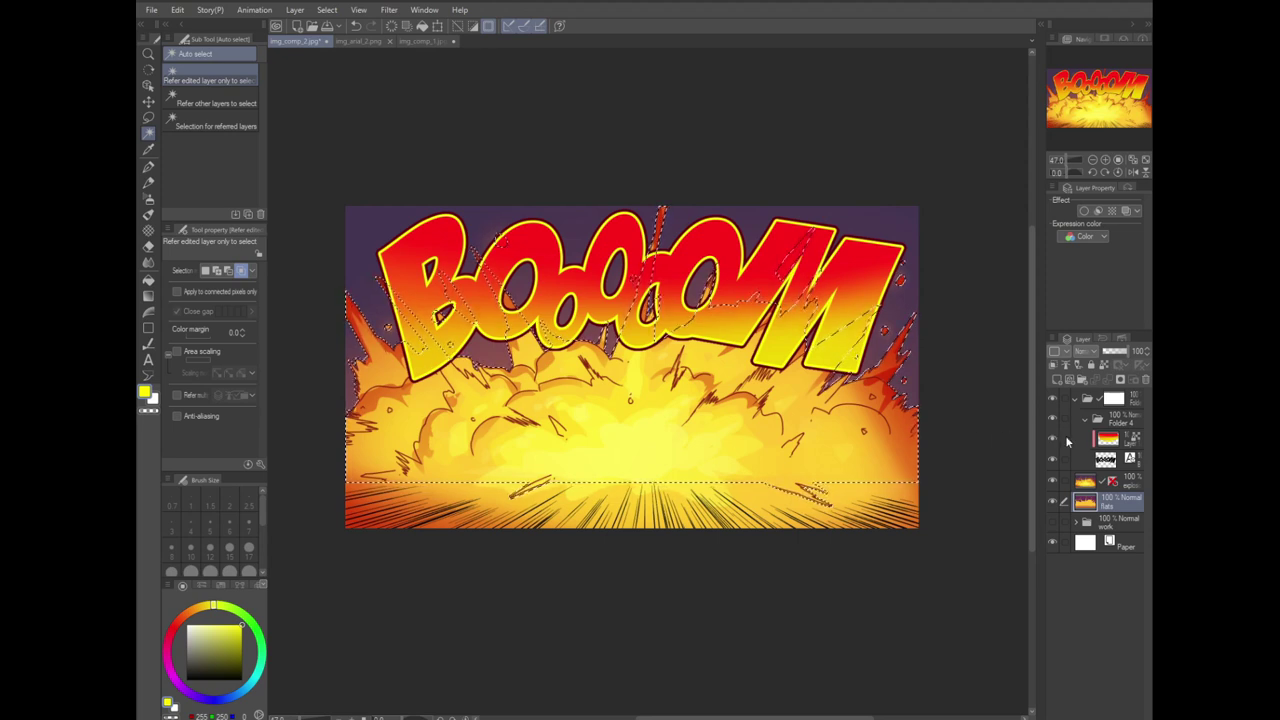
# Step: Fill the selection on Folder 5's mask so the explosion spikes overlap the letters, then deselect
pyautogui.click(1114, 399)
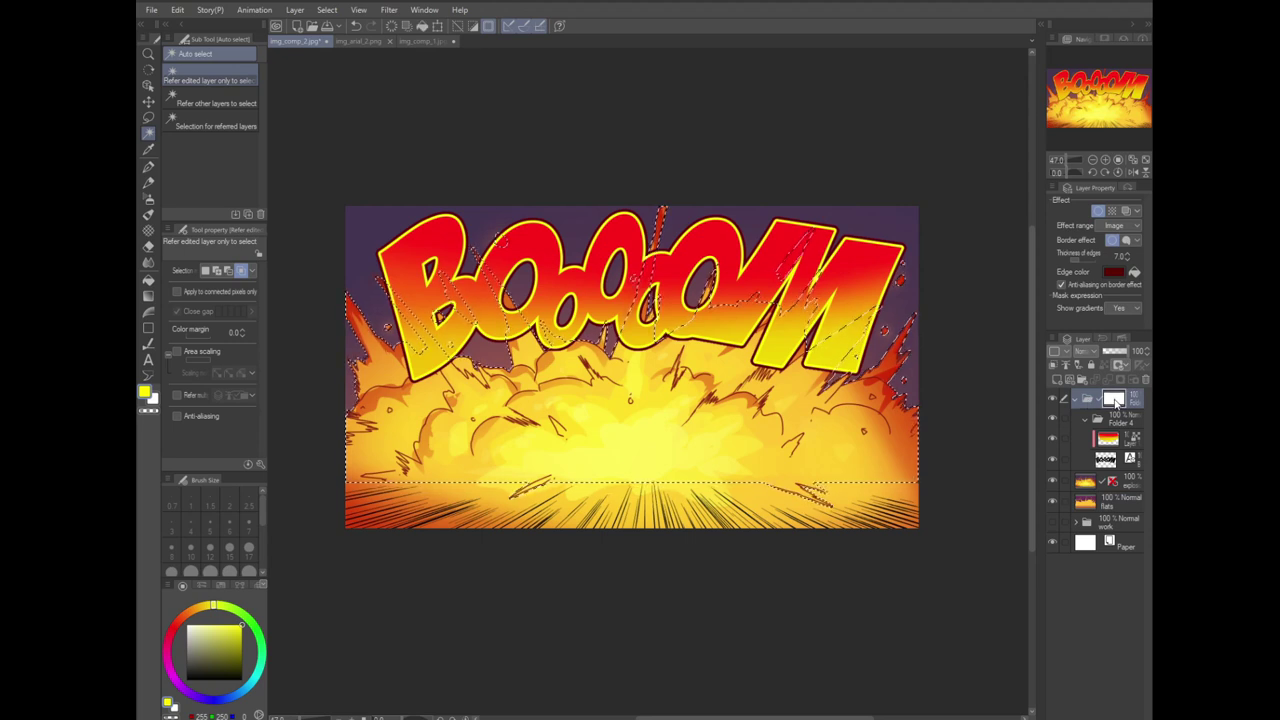
pyautogui.click(177, 9)
pyautogui.click(206, 148)
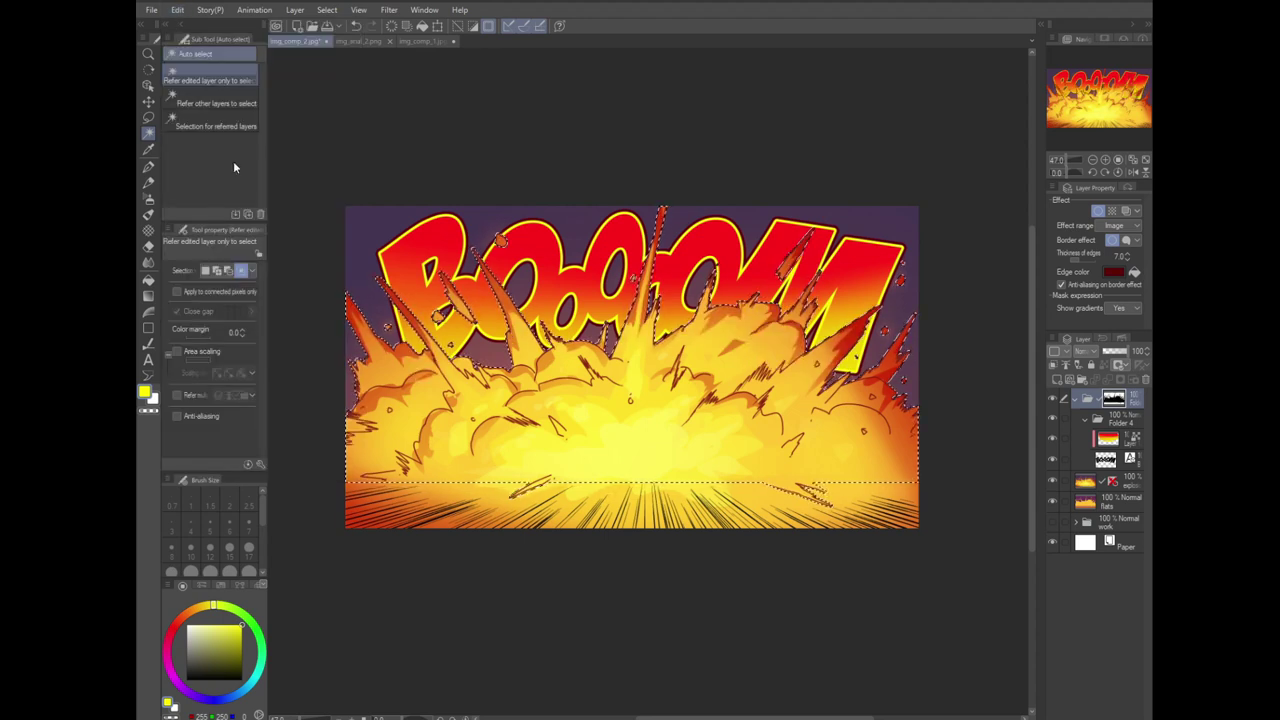
pyautogui.hotkey('ctrl', 'd')
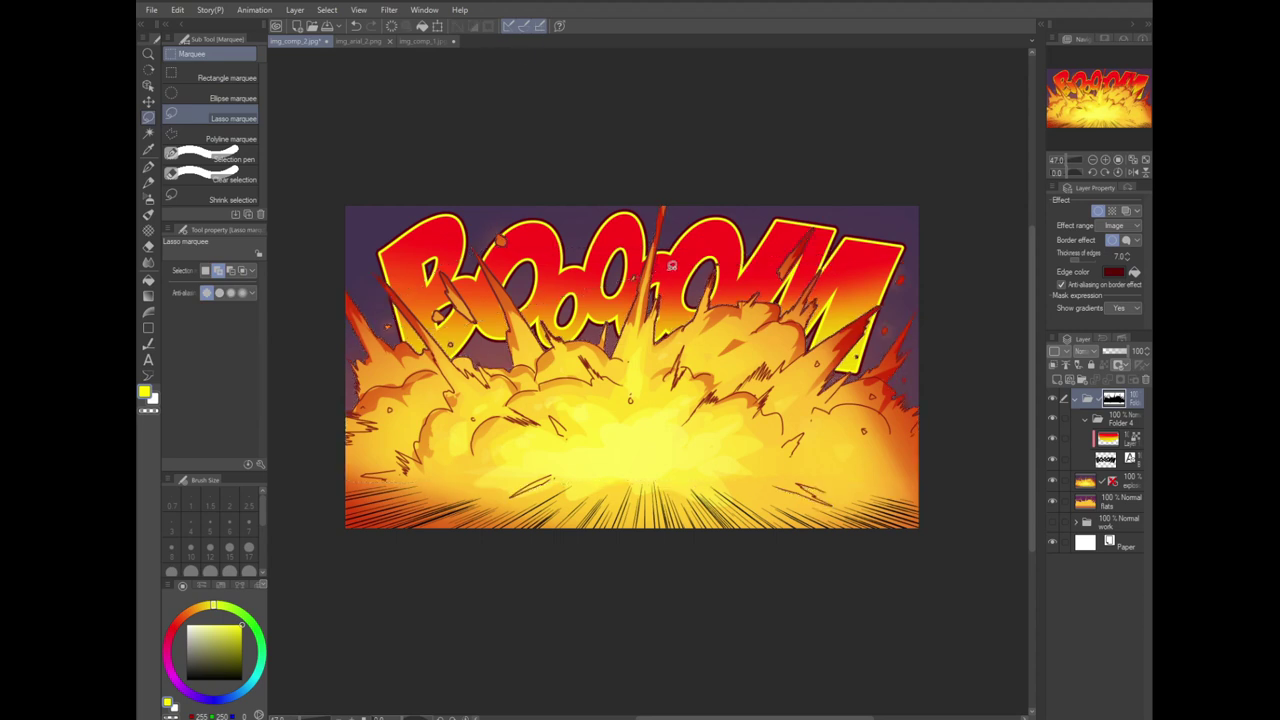
# Step: Fill the lassoed area over the B, deselect, then undo that fill
pyautogui.click(177, 10)
pyautogui.click(215, 205)
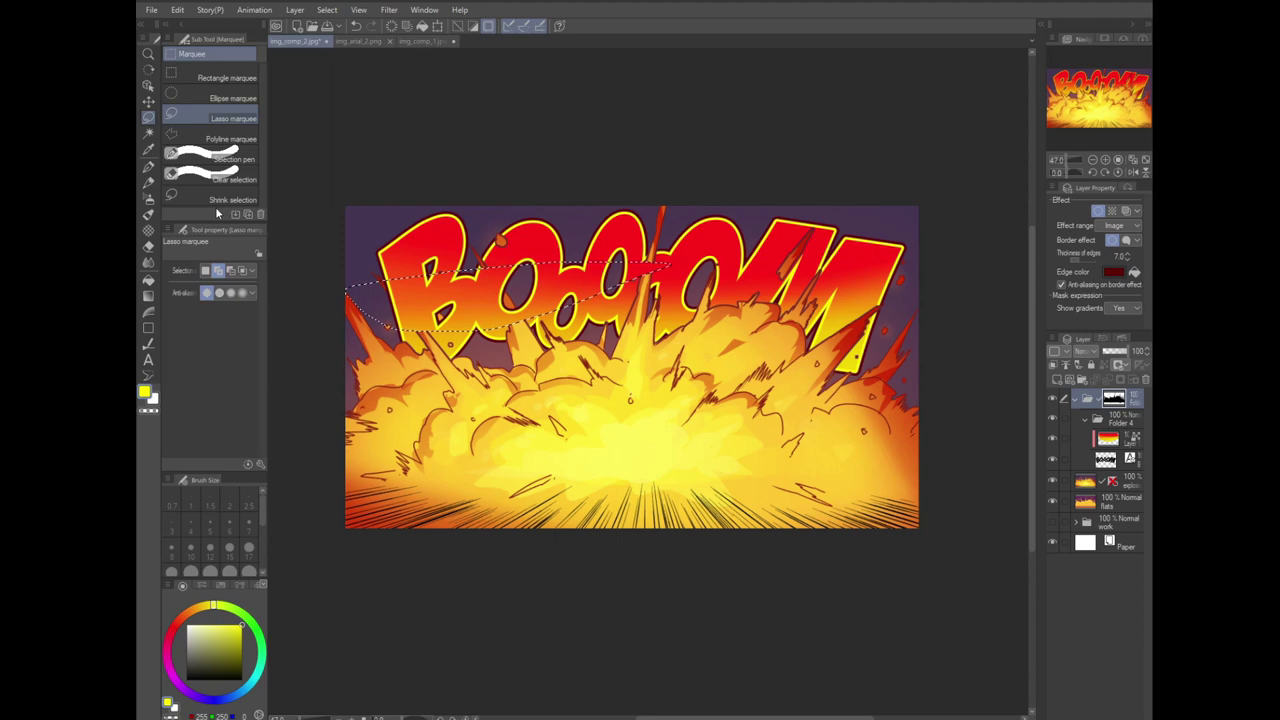
pyautogui.hotkey('ctrl', 'd')
pyautogui.hotkey('ctrl', 'z')
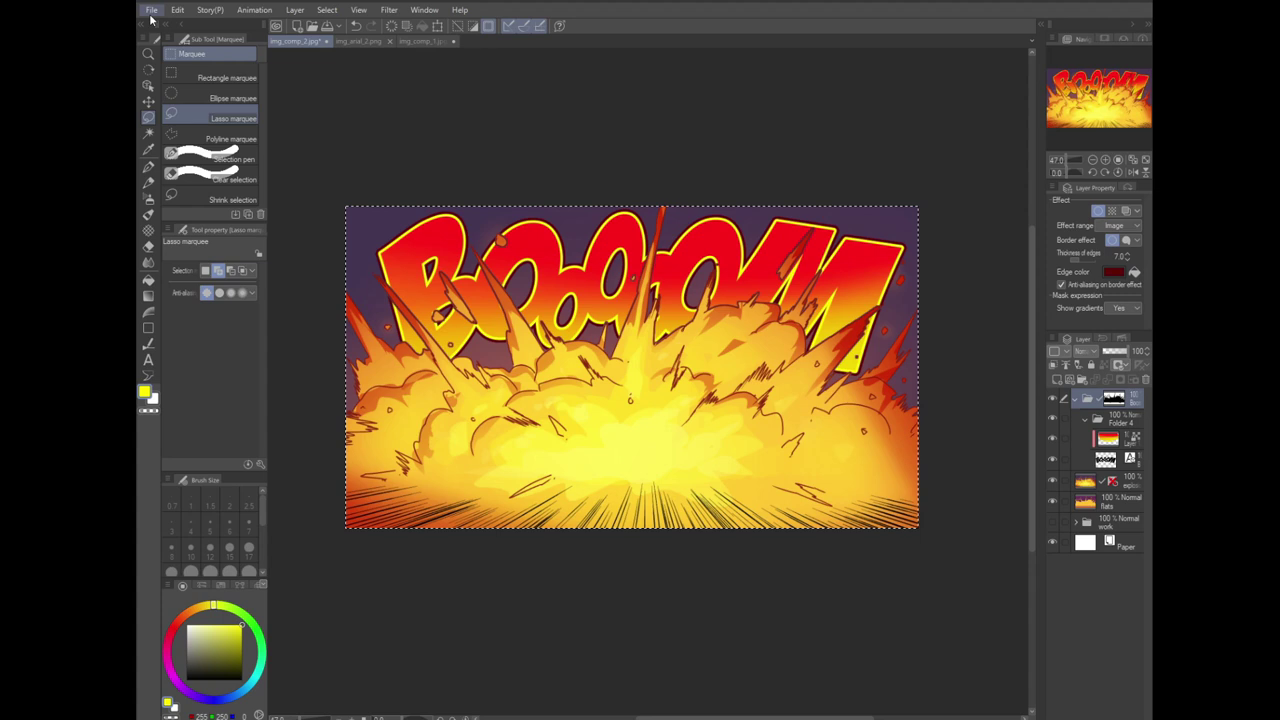
# Step: Paste the lettering folder into a new illustration and fill its mask so the lettering shows complete
pyautogui.click(151, 10)
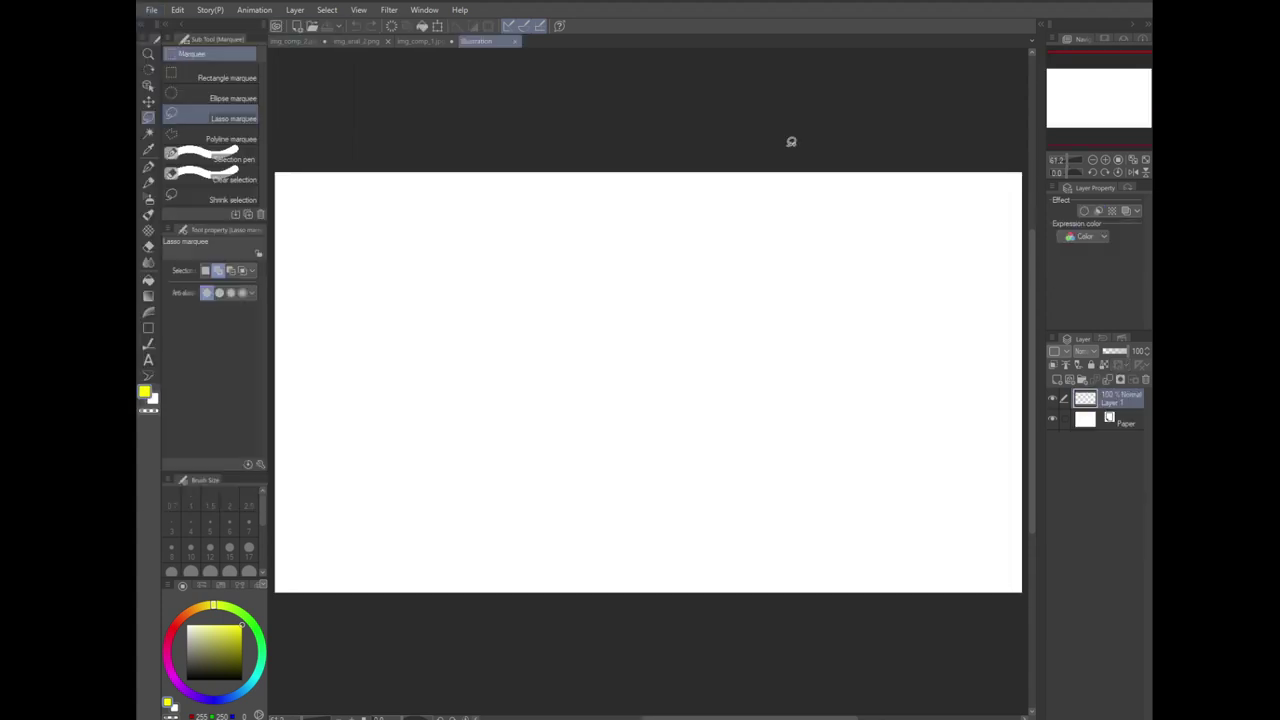
pyautogui.hotkey('ctrl', 'v')
pyautogui.click(177, 10)
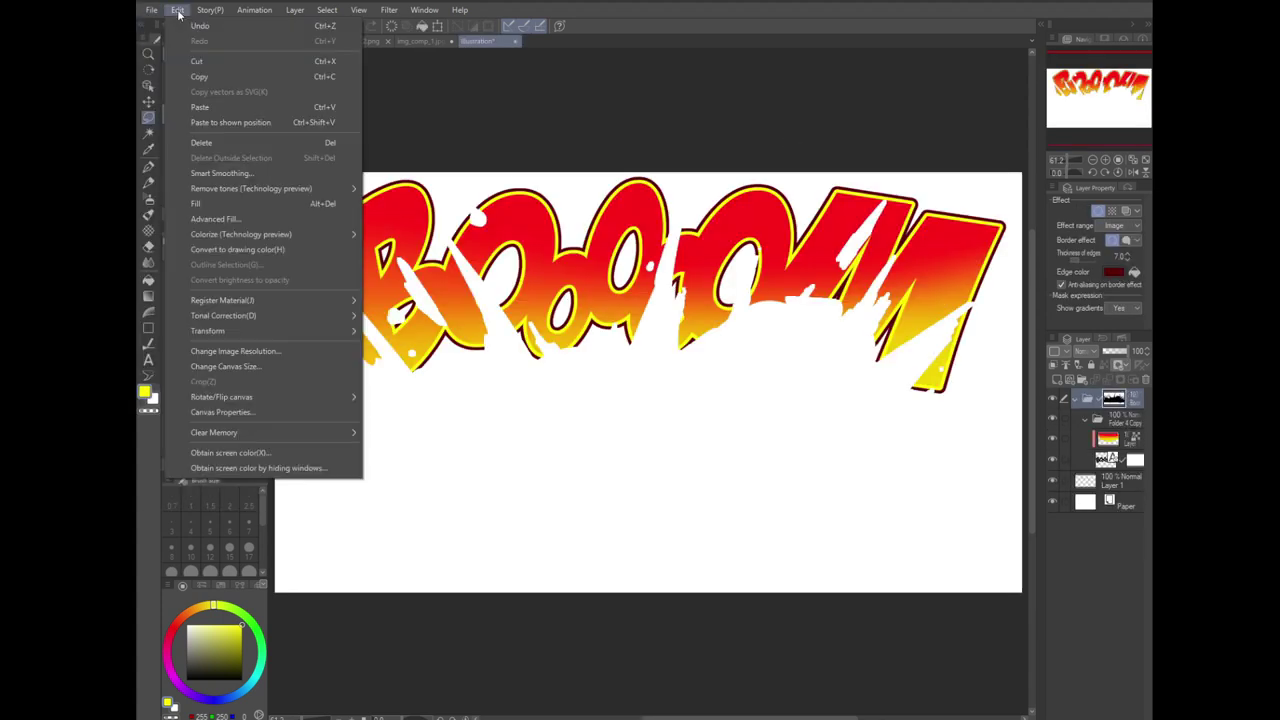
pyautogui.click(213, 204)
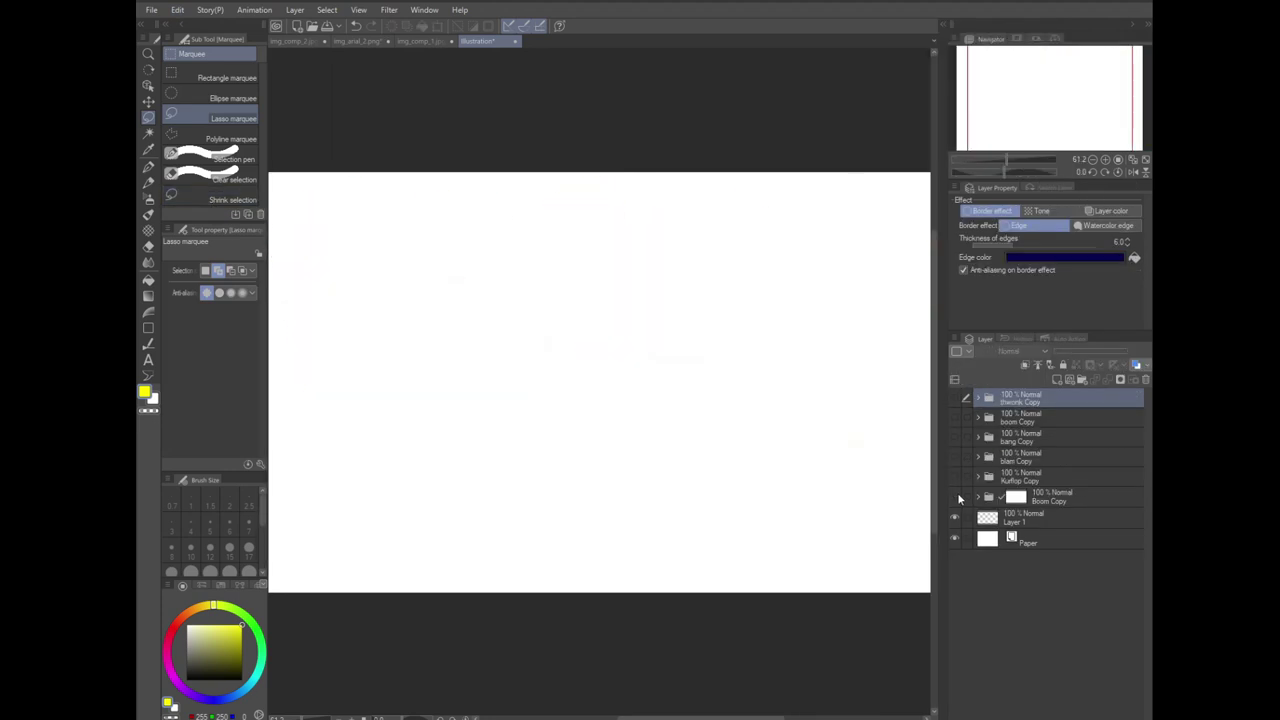
# Step: Show the Boom, Kurflop, blam, bang, boom and thwonk Copy folders
pyautogui.click(955, 495)
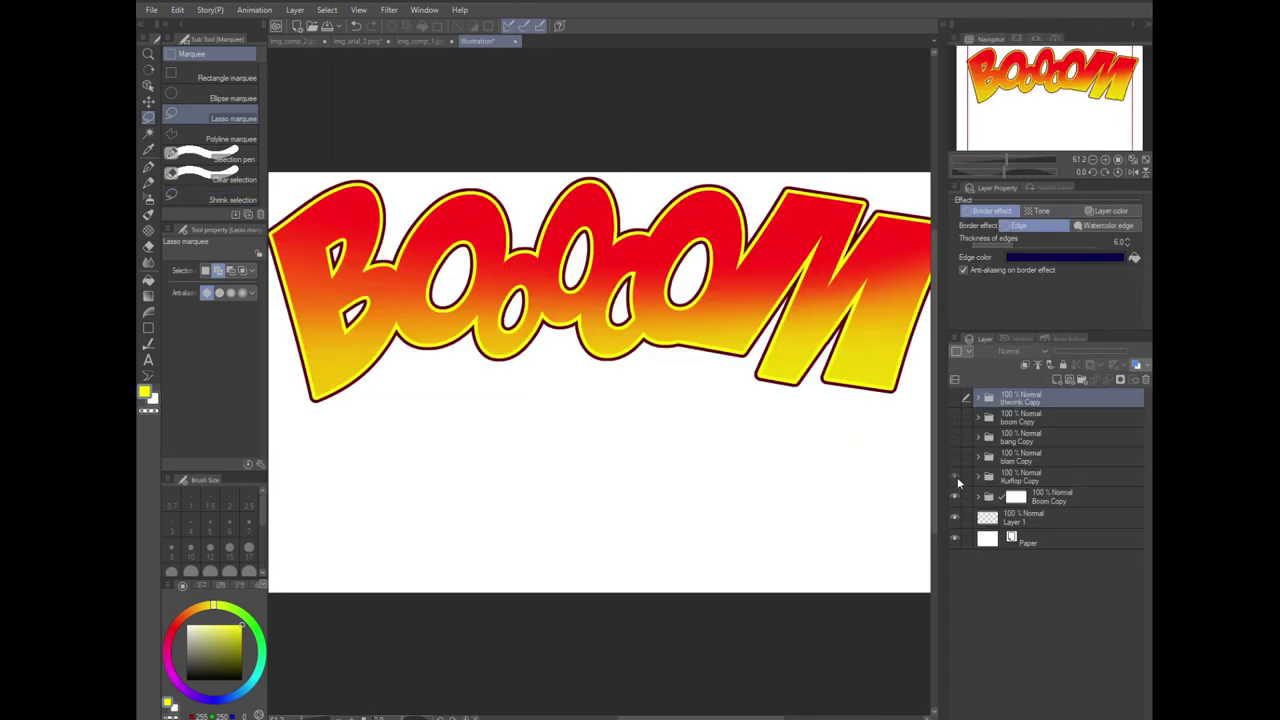
pyautogui.click(956, 477)
pyautogui.click(955, 457)
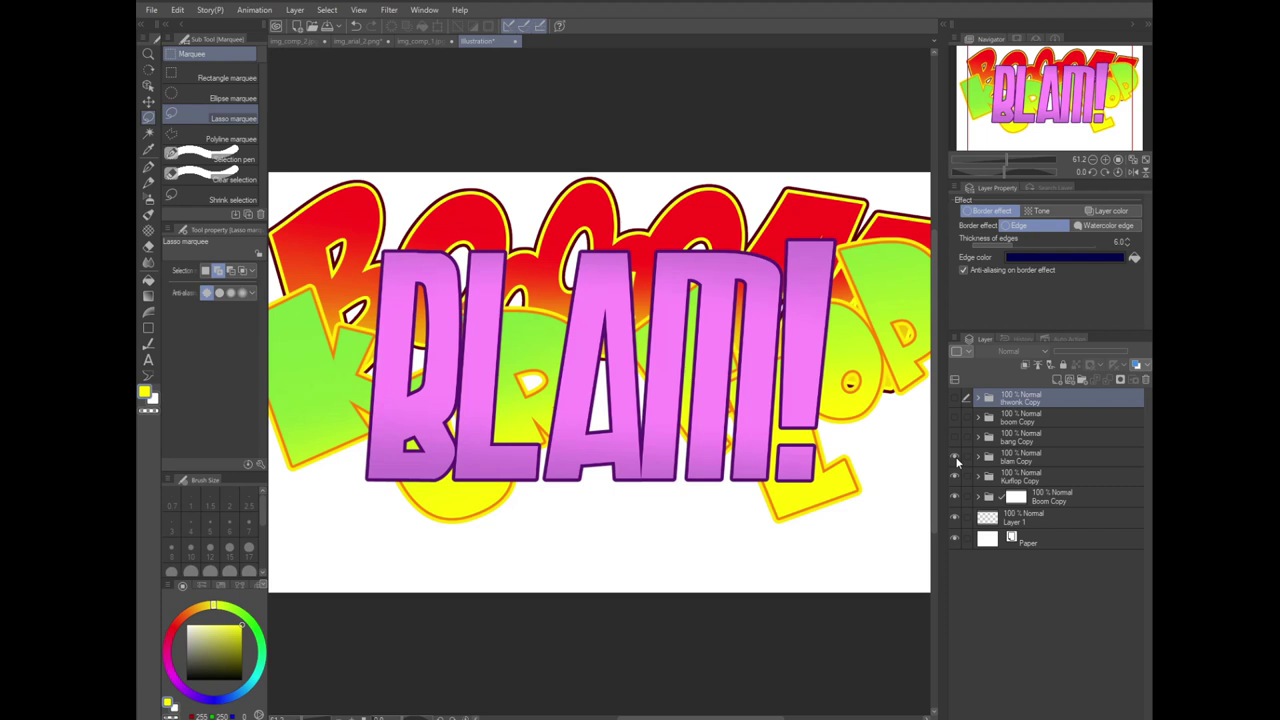
pyautogui.click(955, 438)
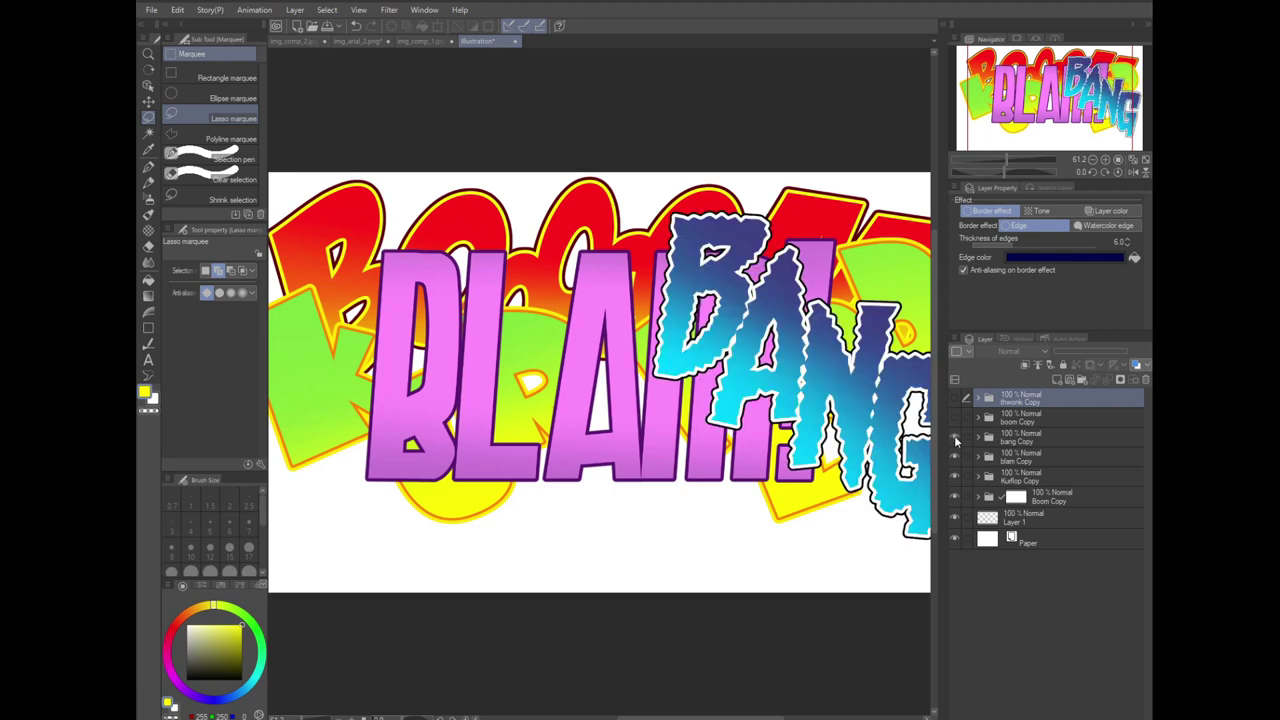
pyautogui.click(956, 418)
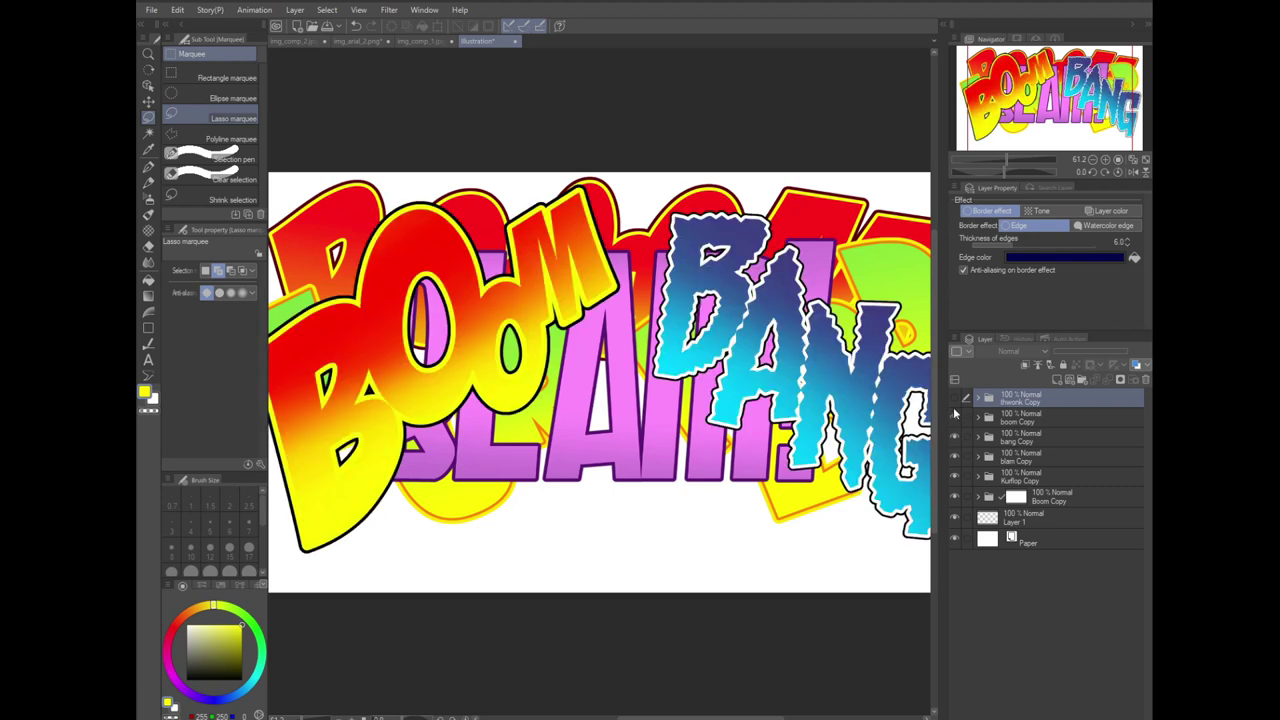
pyautogui.click(955, 399)
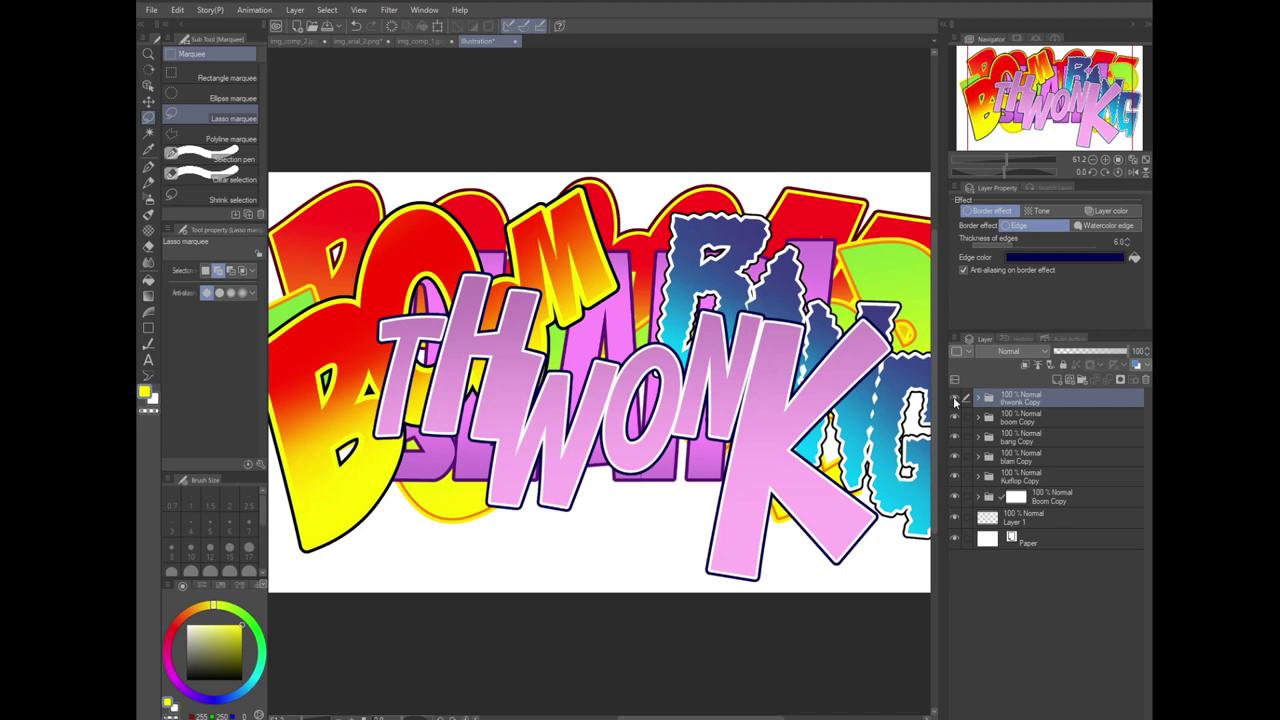
# Step: Hide every folder except Boom Copy, expand it and select its Layer 12 Copy gradient layer
pyautogui.click(955, 399)
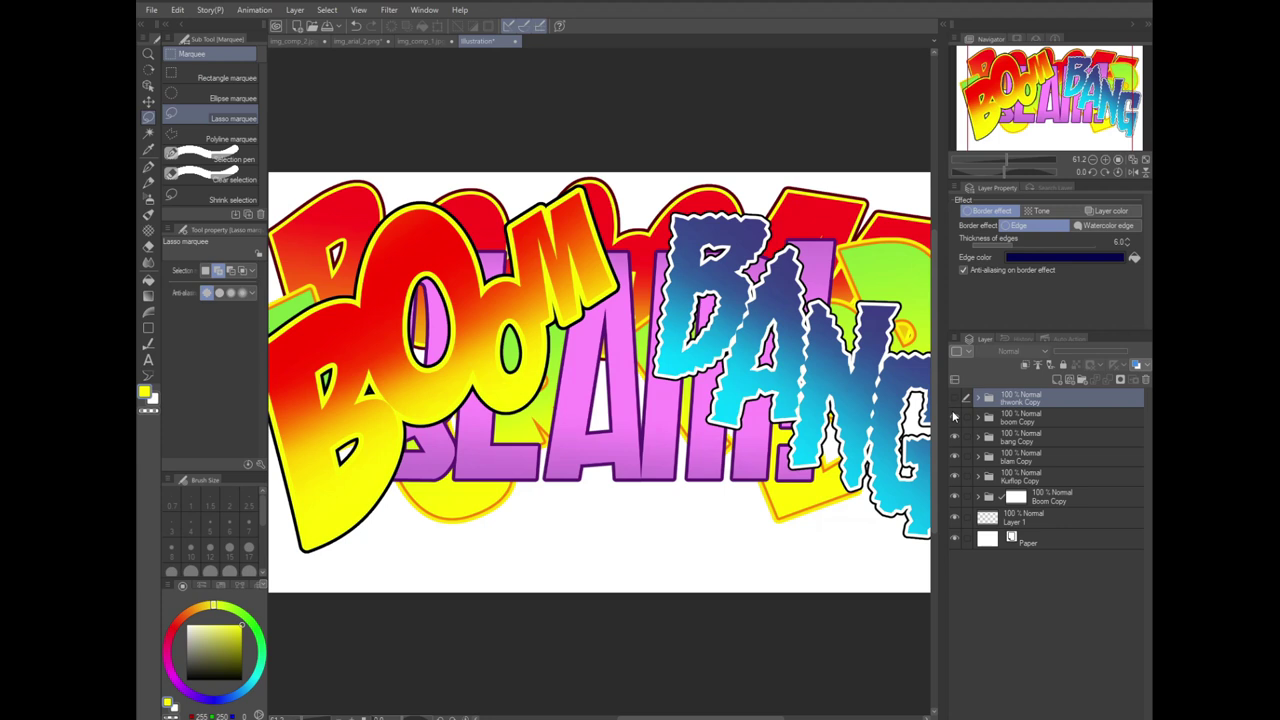
pyautogui.click(955, 418)
pyautogui.click(955, 438)
pyautogui.click(955, 458)
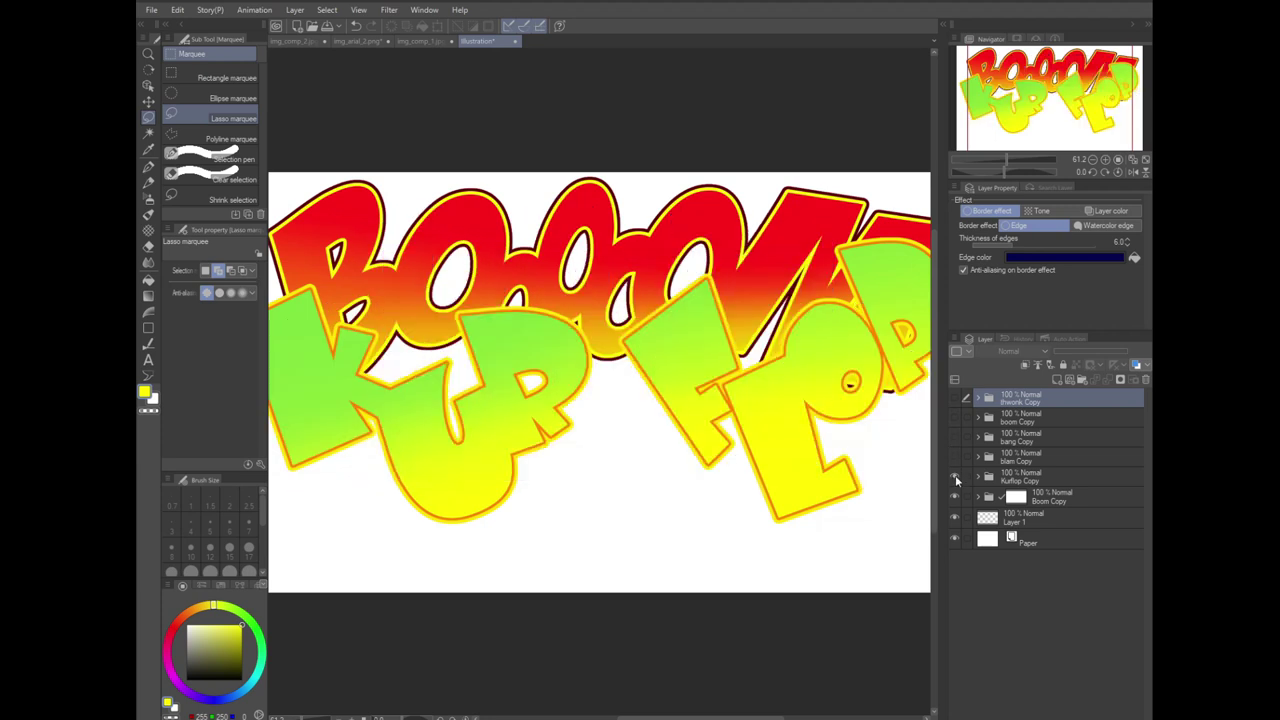
pyautogui.click(956, 477)
pyautogui.click(980, 497)
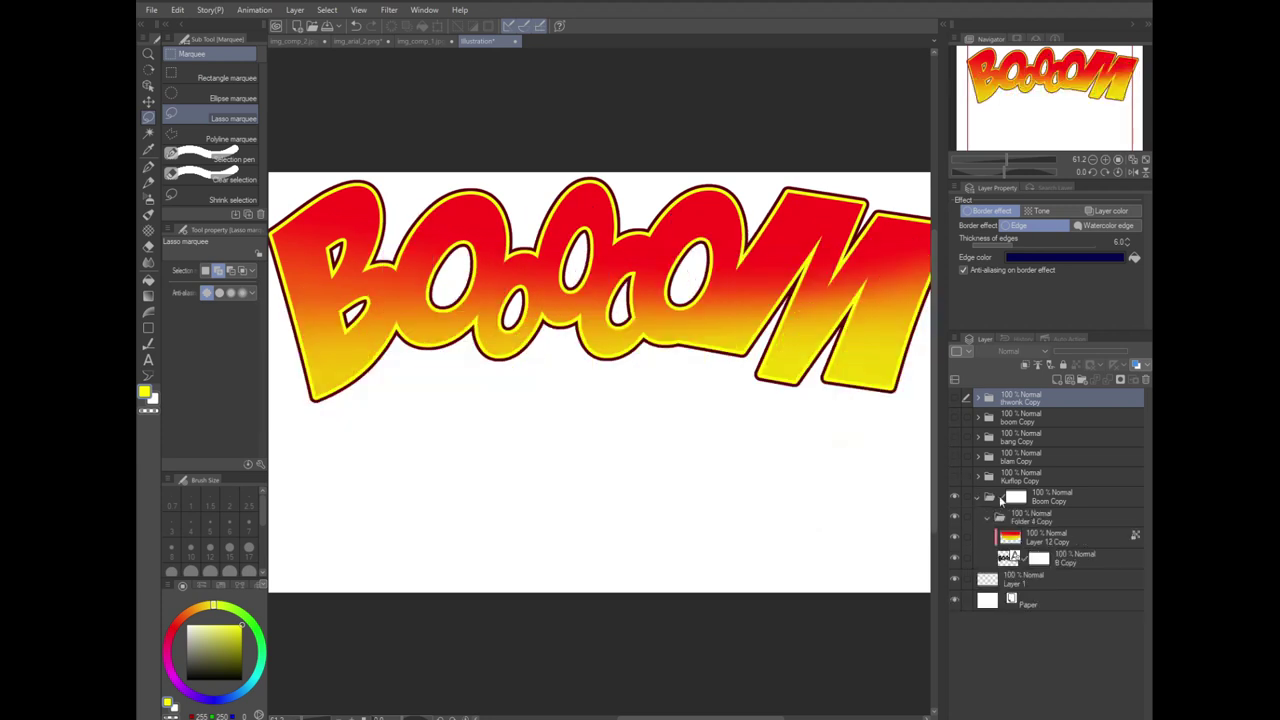
pyautogui.click(1072, 536)
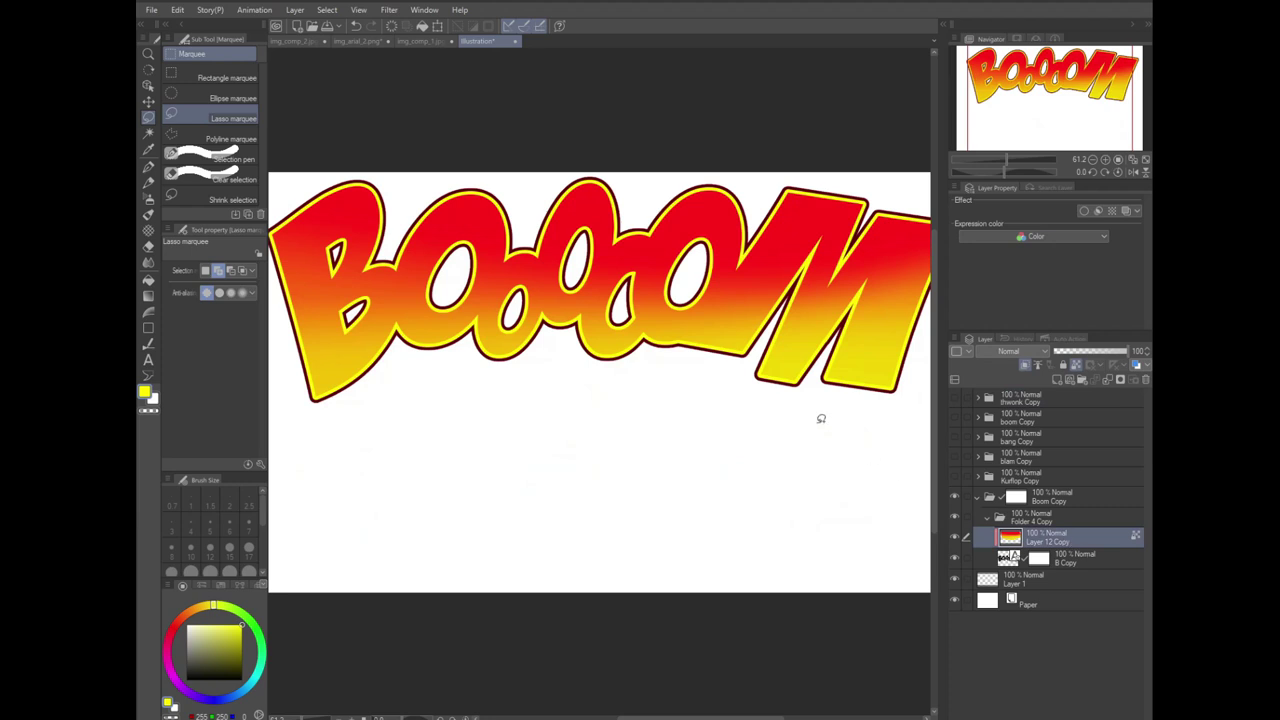
# Step: Shift the gradient's hue, saturation and luminosity to aqua-to-blue, and recolour the inner border cyan
pyautogui.click(177, 10)
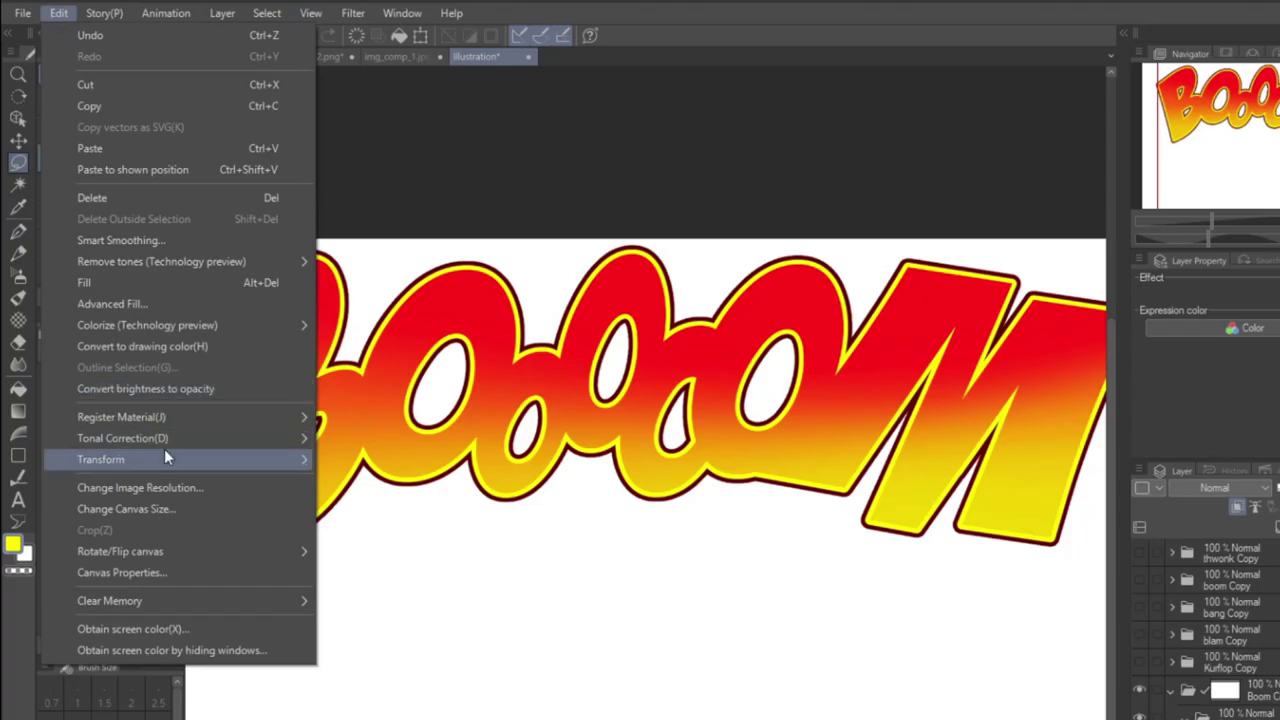
pyautogui.moveTo(254, 316)
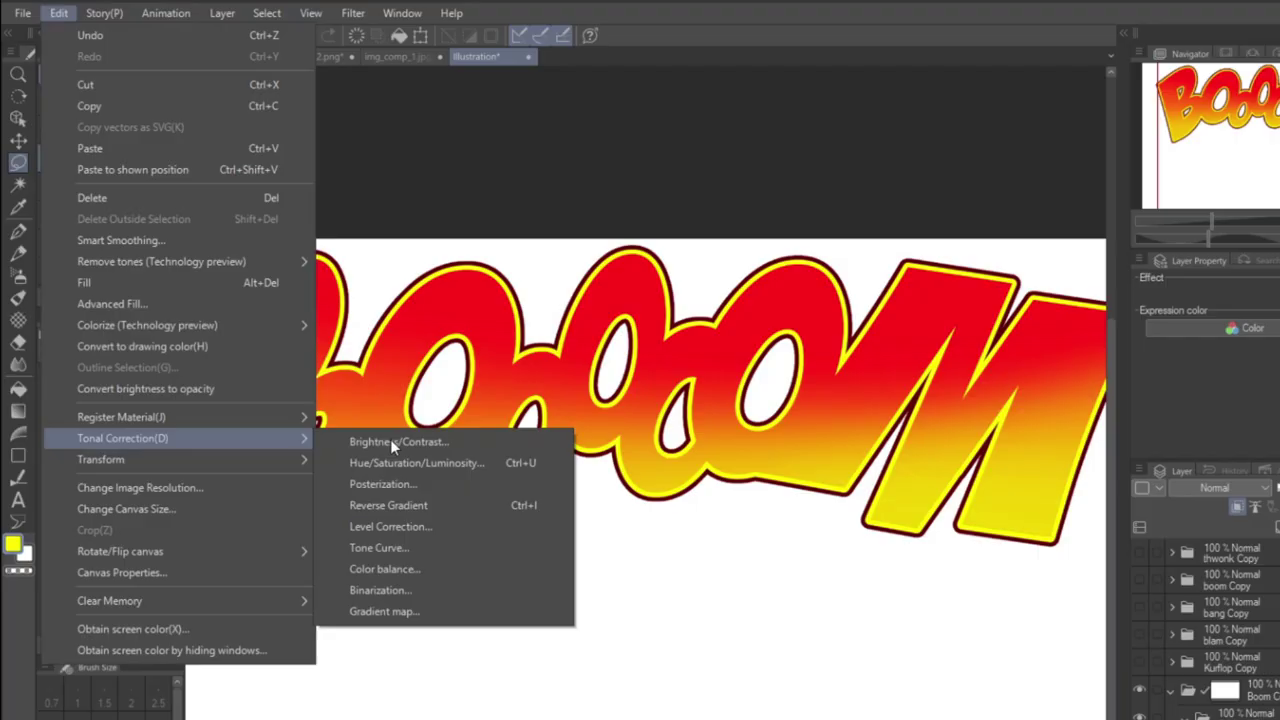
pyautogui.click(417, 462)
pyautogui.moveTo(872, 571); pyautogui.dragTo(1063, 580)
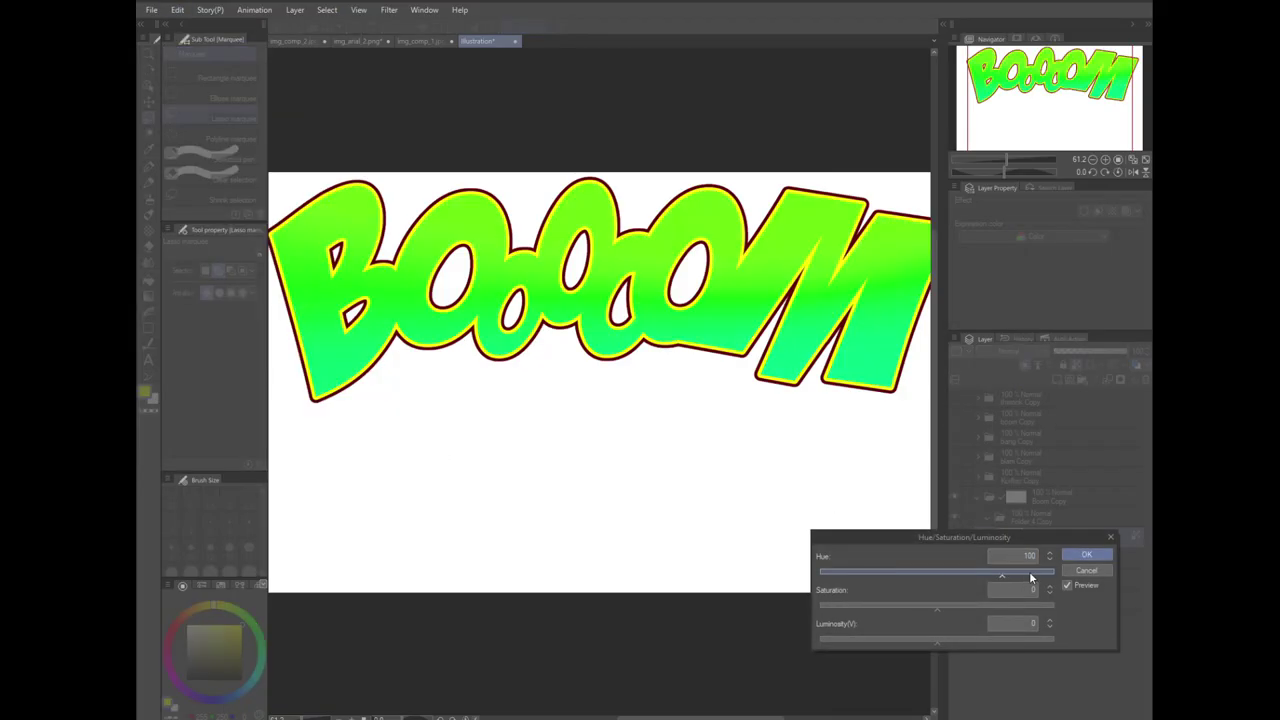
pyautogui.click(914, 608)
pyautogui.moveTo(937, 641); pyautogui.dragTo(975, 641)
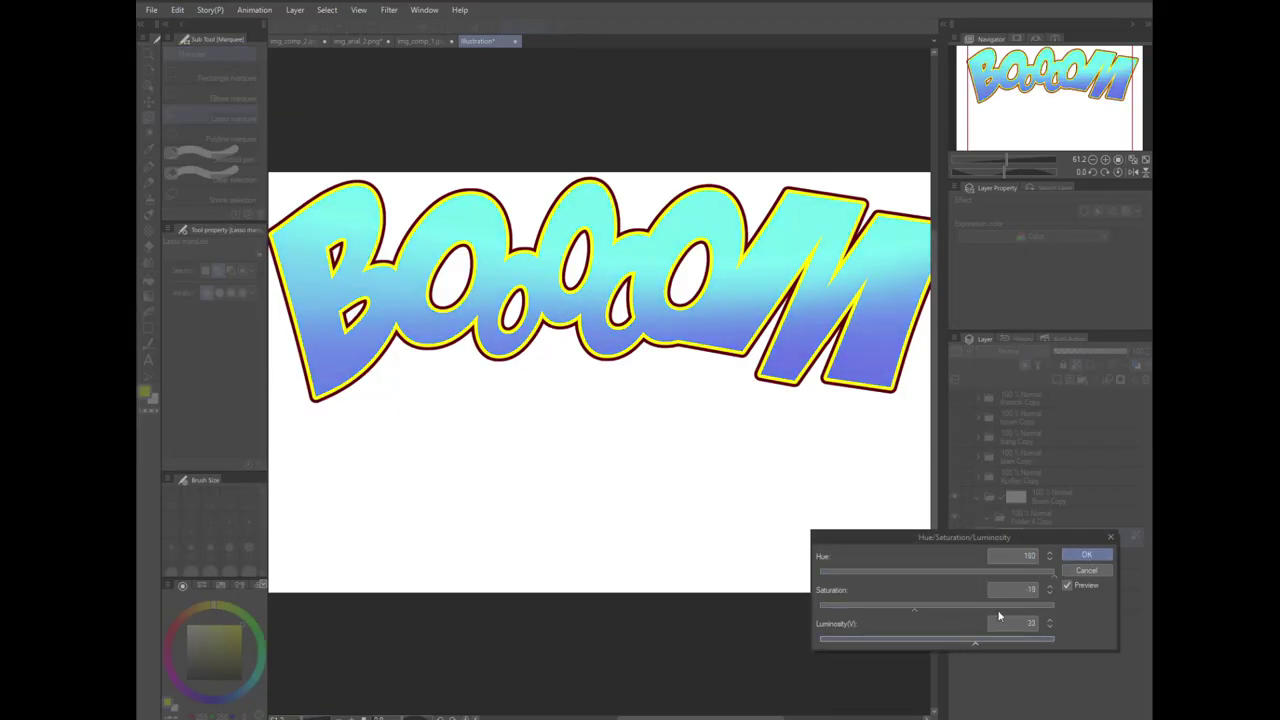
pyautogui.click(1086, 554)
pyautogui.click(759, 594)
pyautogui.click(886, 478)
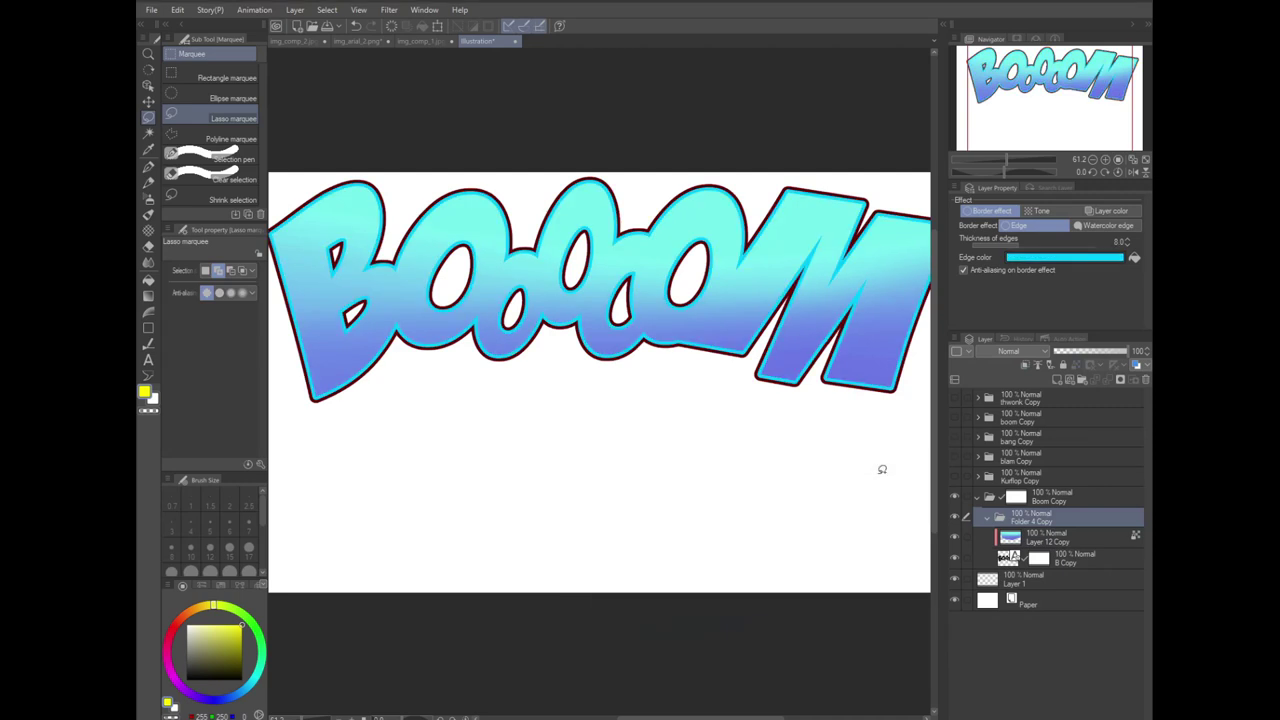
# Step: On the B Copy text layer, move two of the O letters lower
pyautogui.keyDown('ctrl'); pyautogui.click(666, 363); pyautogui.keyUp('ctrl')
pyautogui.press('o')
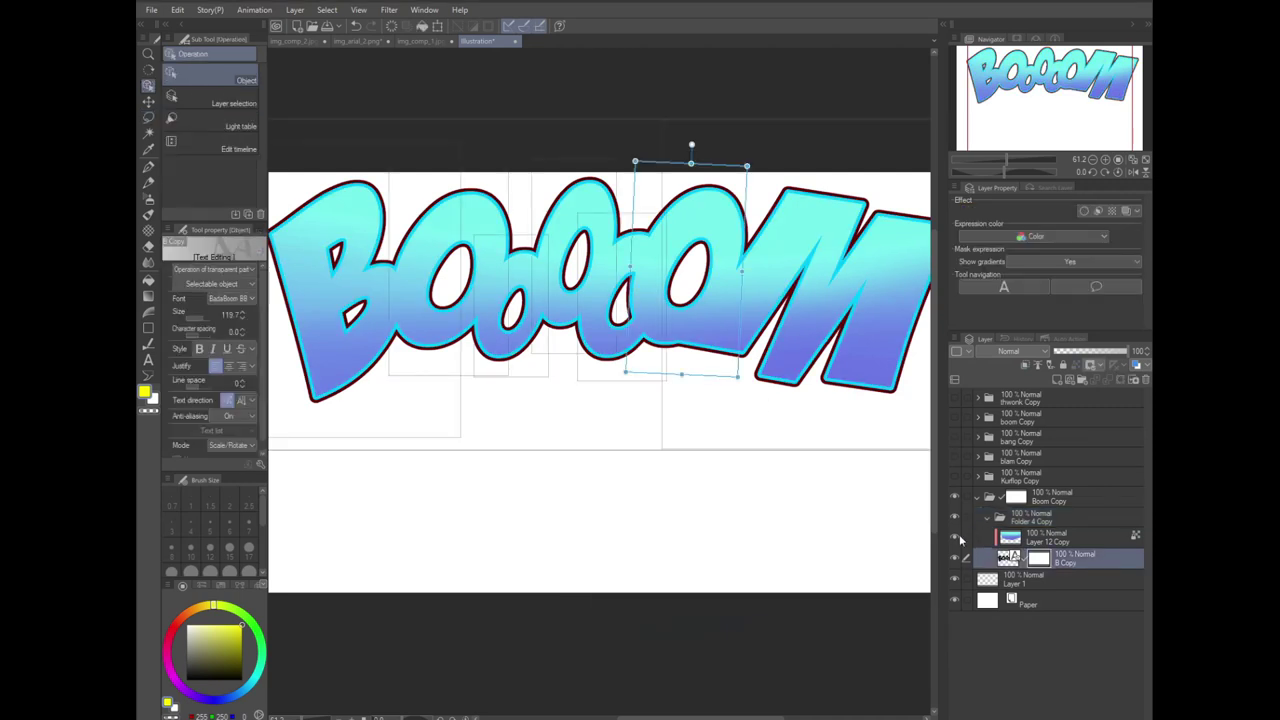
pyautogui.moveTo(640, 217); pyautogui.dragTo(636, 250)
pyautogui.click(548, 183)
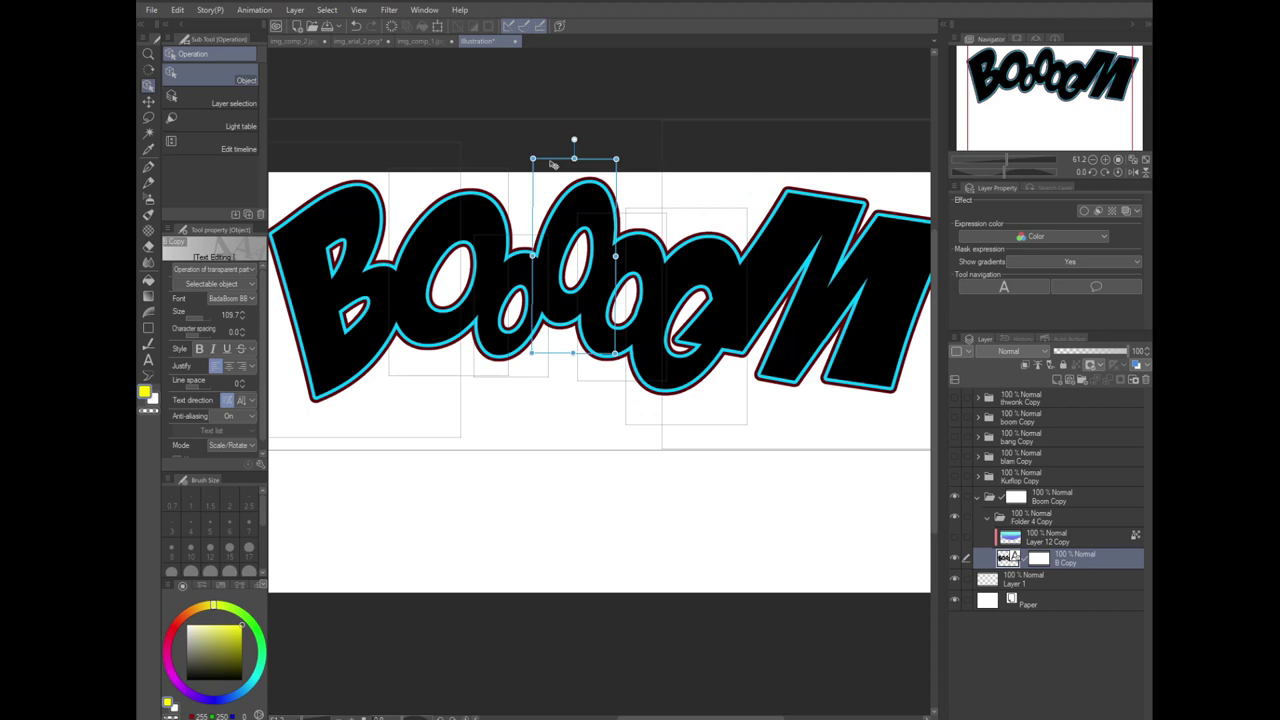
pyautogui.moveTo(552, 164); pyautogui.dragTo(541, 210)
# Step: Tilt the B and M letters, then show the cyan-to-blue gradient layer again
pyautogui.click(362, 188)
pyautogui.moveTo(357, 132); pyautogui.dragTo(376, 160)
pyautogui.click(680, 250)
pyautogui.moveTo(730, 120); pyautogui.dragTo(830, 147)
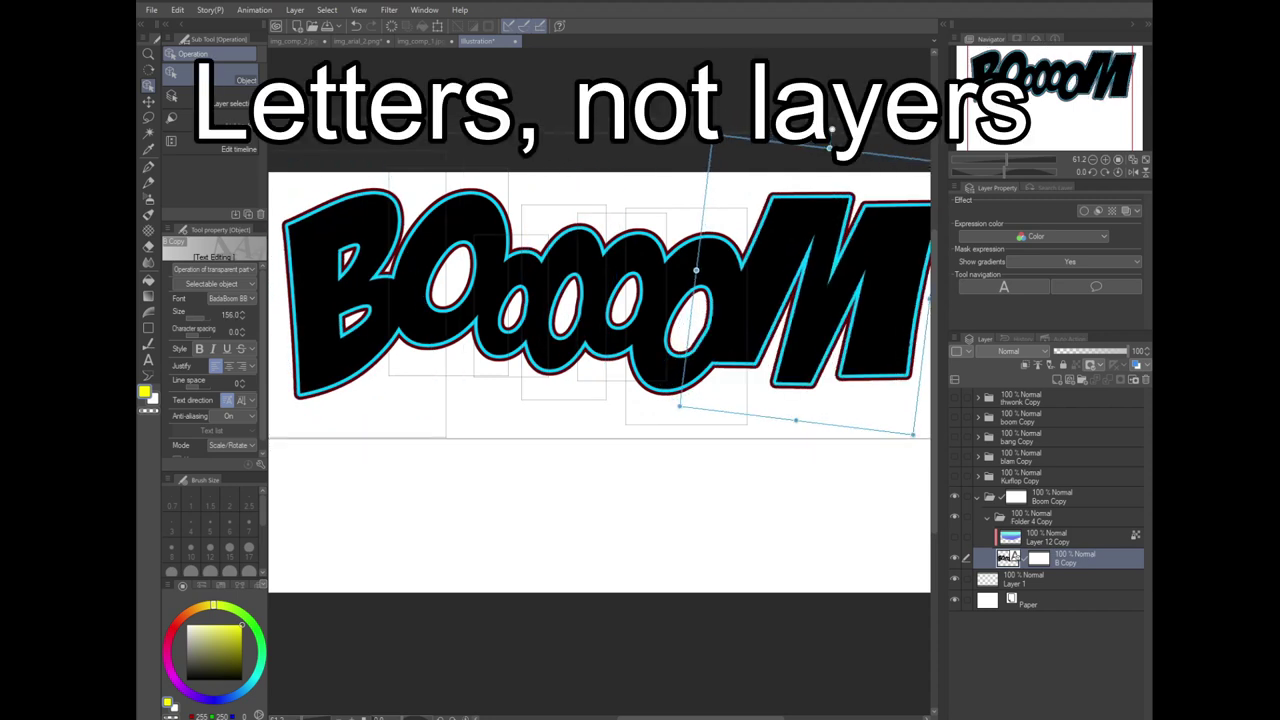
pyautogui.click(955, 538)
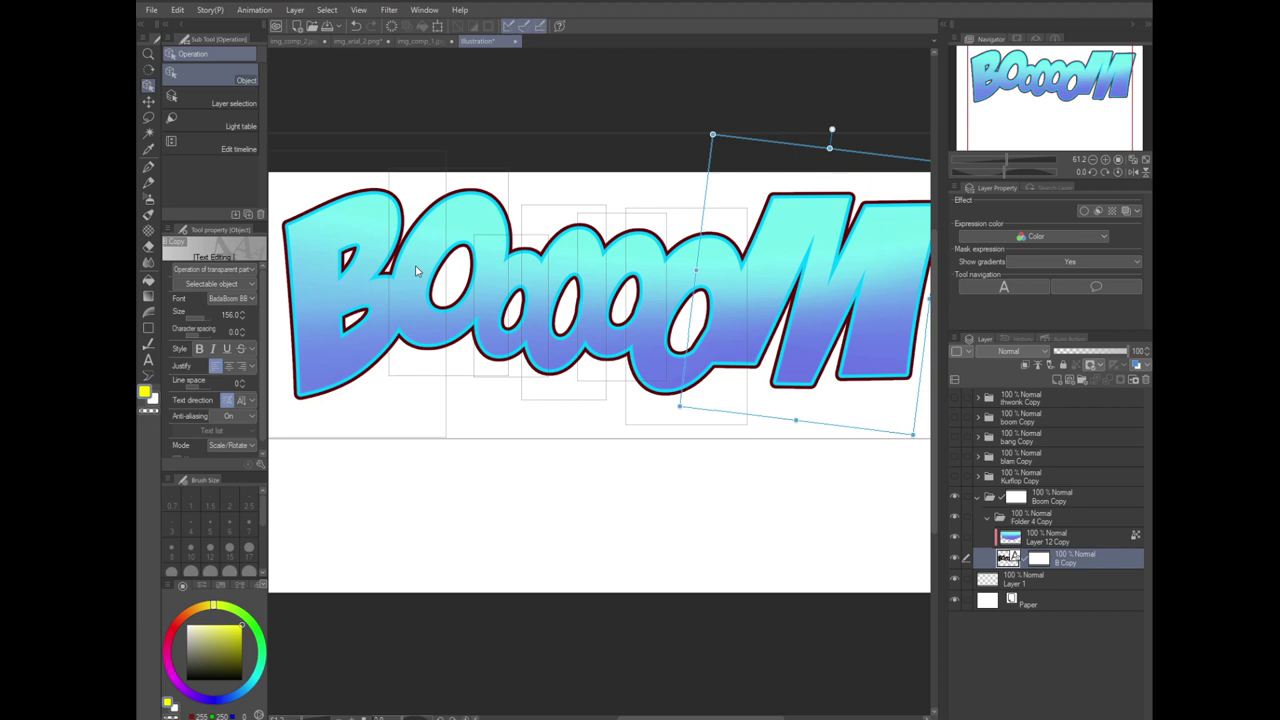
pyautogui.scroll(-2, 416, 270)
# Step: Scale the Boom Copy folder to 78%, then shift it down-right and tilt it
pyautogui.click(603, 191)
pyautogui.moveTo(603, 191); pyautogui.dragTo(601, 184)
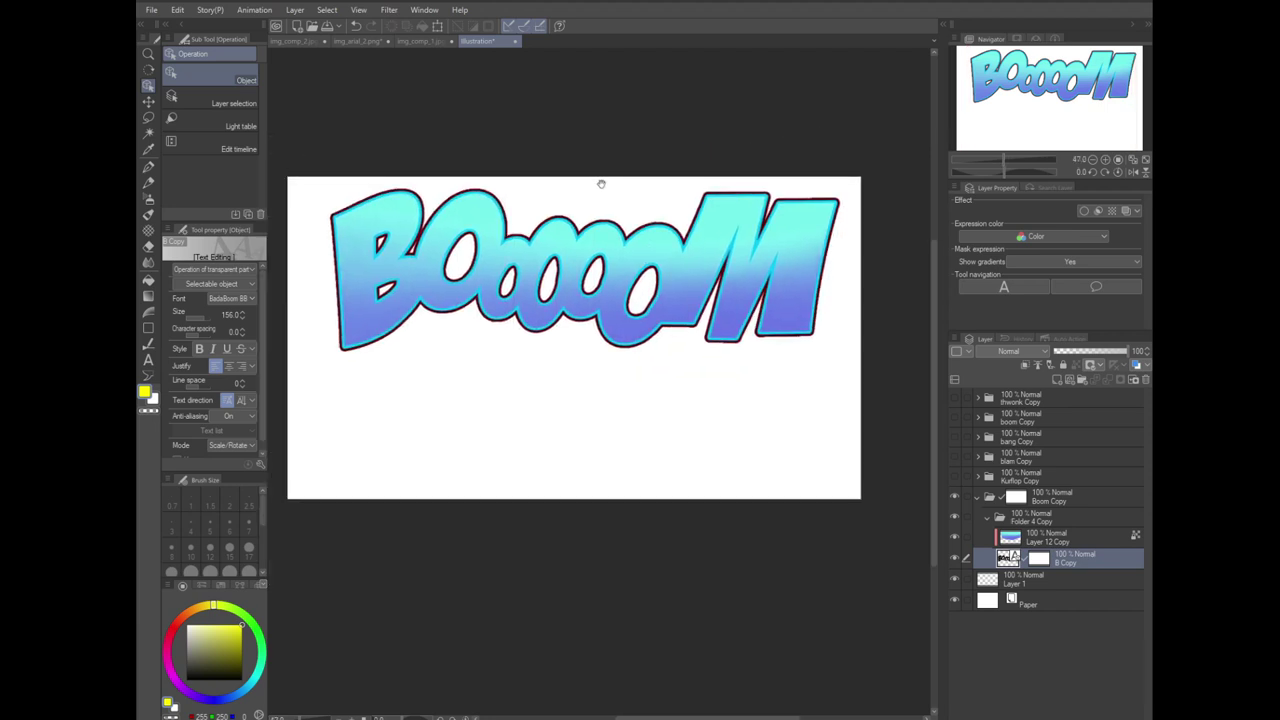
pyautogui.click(996, 495)
pyautogui.click(178, 10)
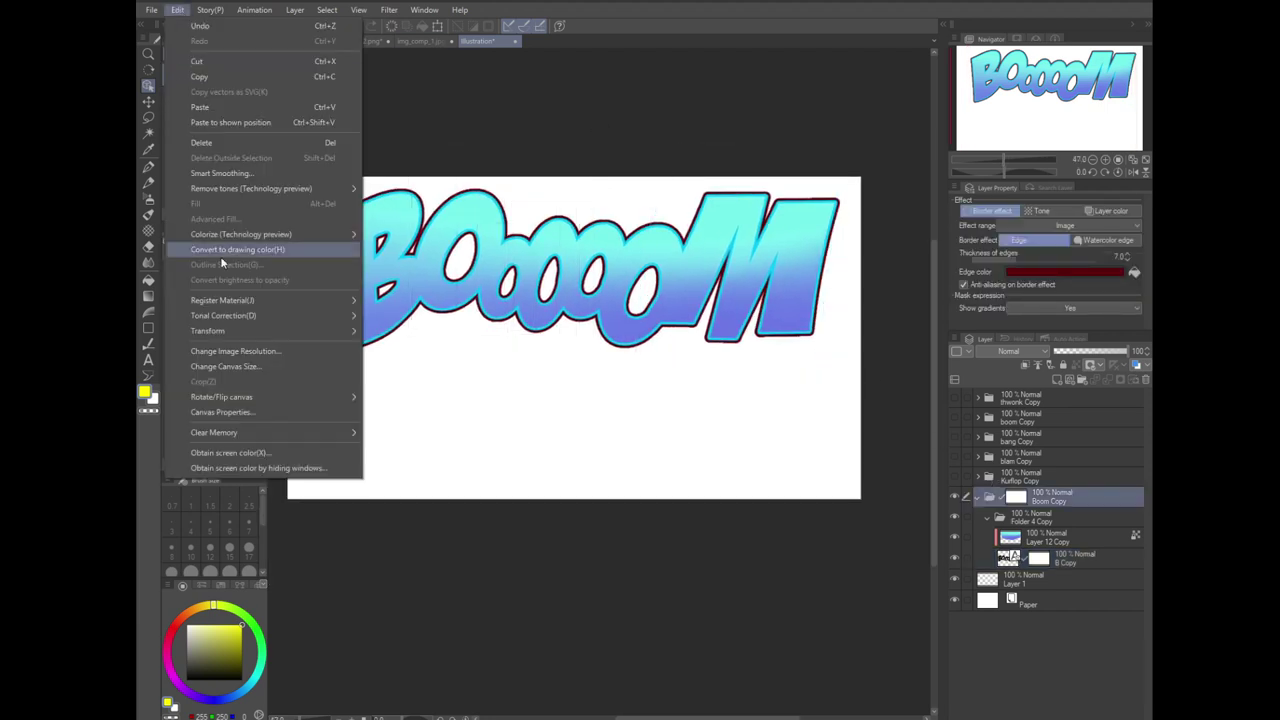
pyautogui.moveTo(260, 331)
pyautogui.click(474, 343)
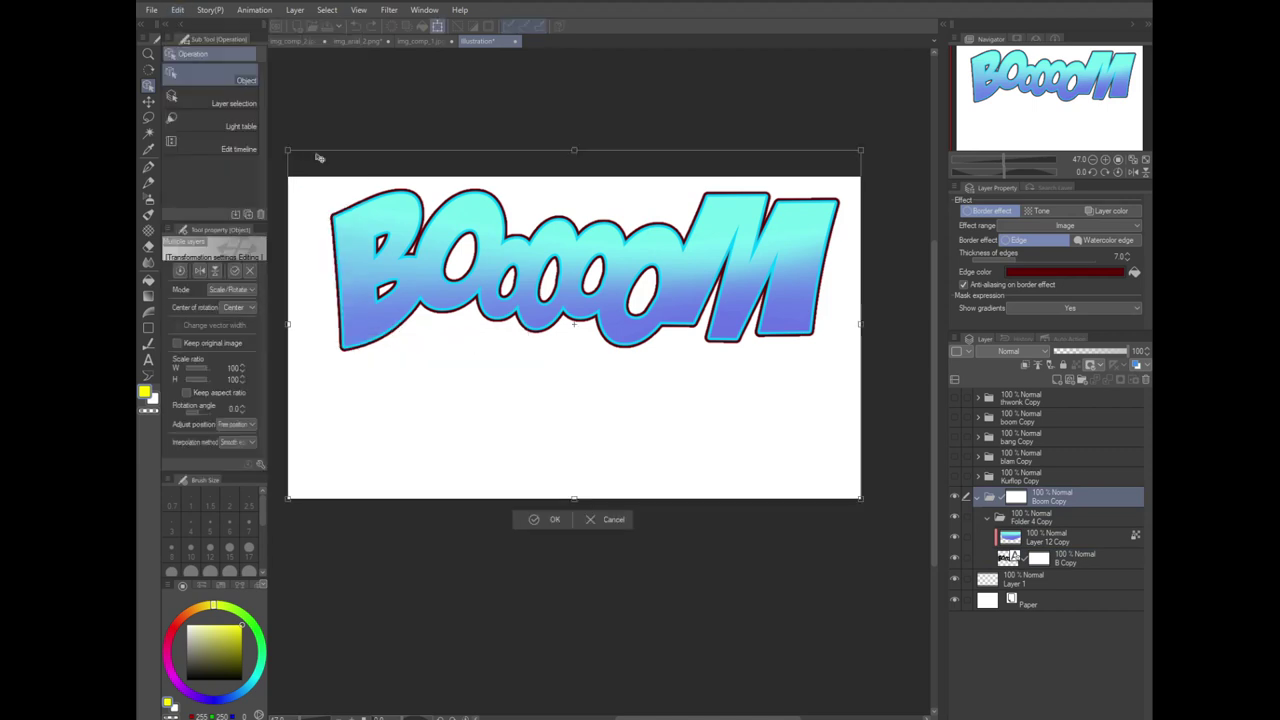
pyautogui.moveTo(288, 150); pyautogui.dragTo(414, 223)
pyautogui.moveTo(706, 234); pyautogui.dragTo(829, 200)
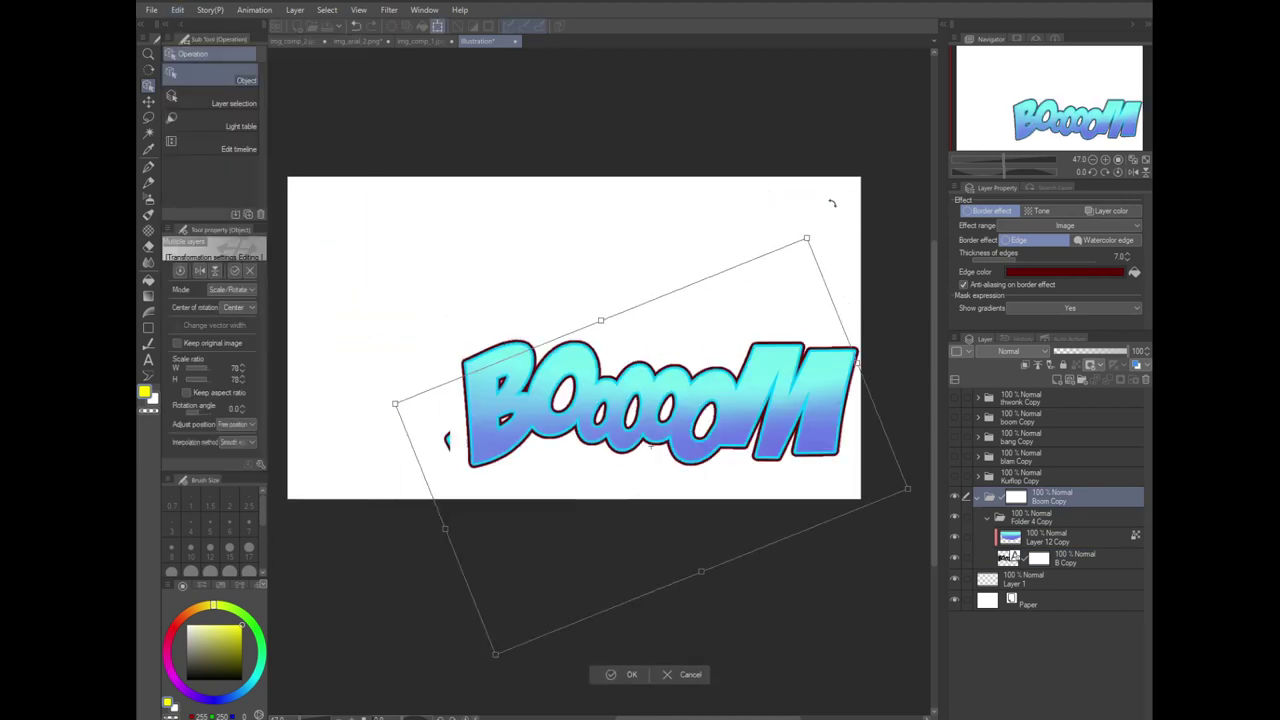